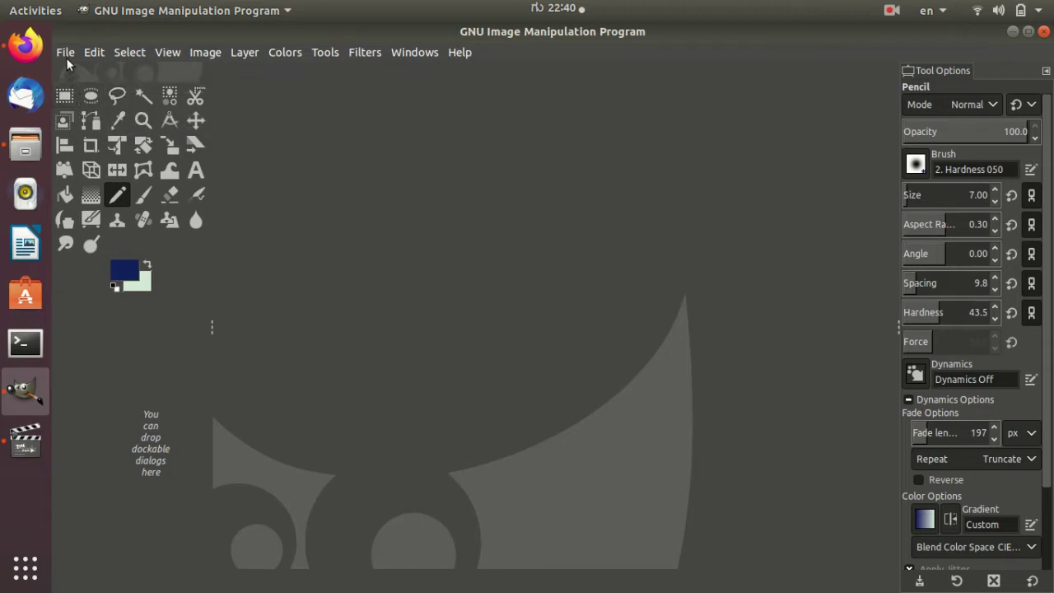
Step: Bring 0-500x500.jpg from the Pictures folder into GIMP as a 500×500 canvas
{"action": "left_click", "coordinate": [24, 146]}
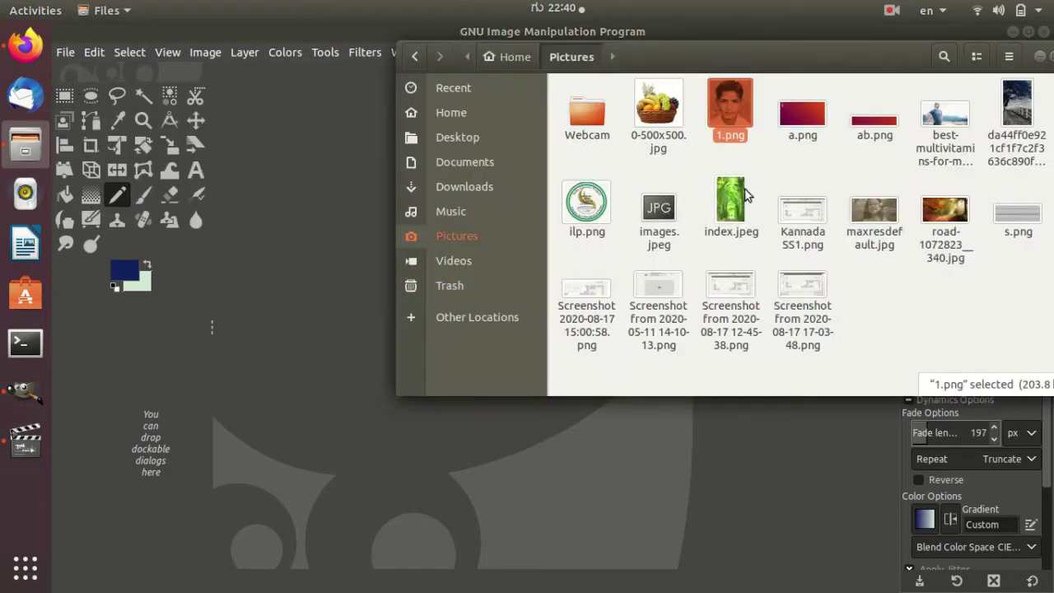
{"action": "mouse_move", "coordinate": [663, 116]}
{"action": "left_mouse_down"}
{"action": "mouse_move", "coordinate": [662, 204]}
{"action": "mouse_move", "coordinate": [511, 486]}
{"action": "left_mouse_up"}
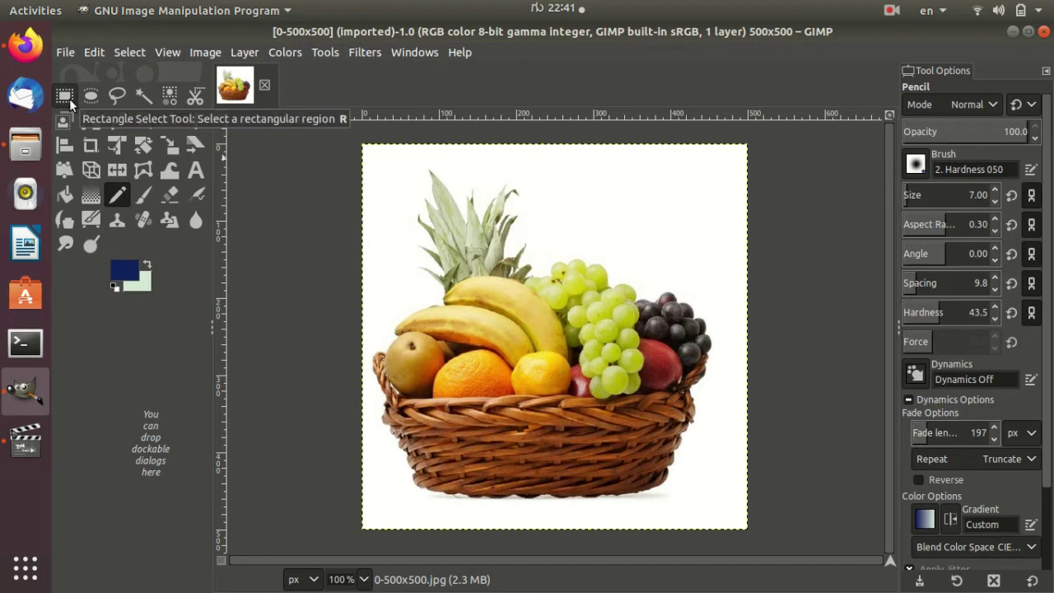
Step: Choose Rectangle Select in Replace mode and draw a first rectangle over the fruit
{"action": "left_click", "coordinate": [70, 100]}
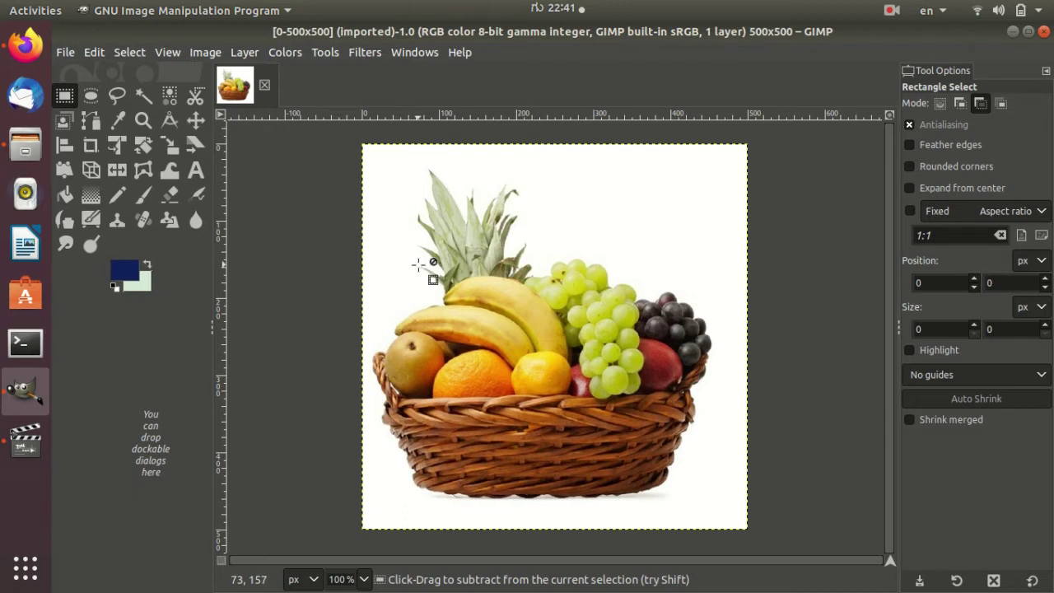
{"action": "left_click", "coordinate": [391, 274]}
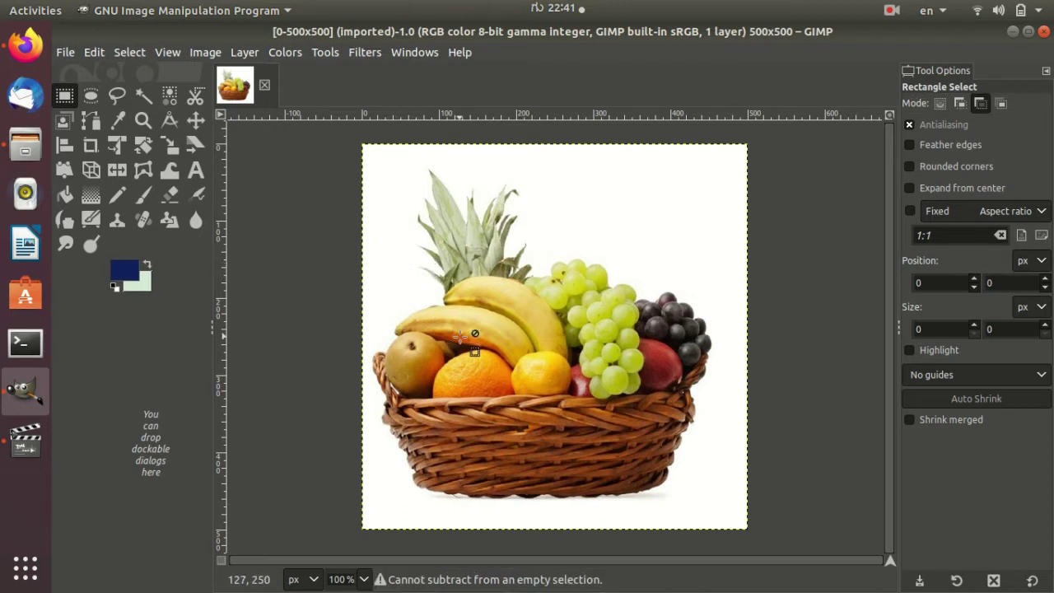
{"action": "left_click", "coordinate": [939, 103]}
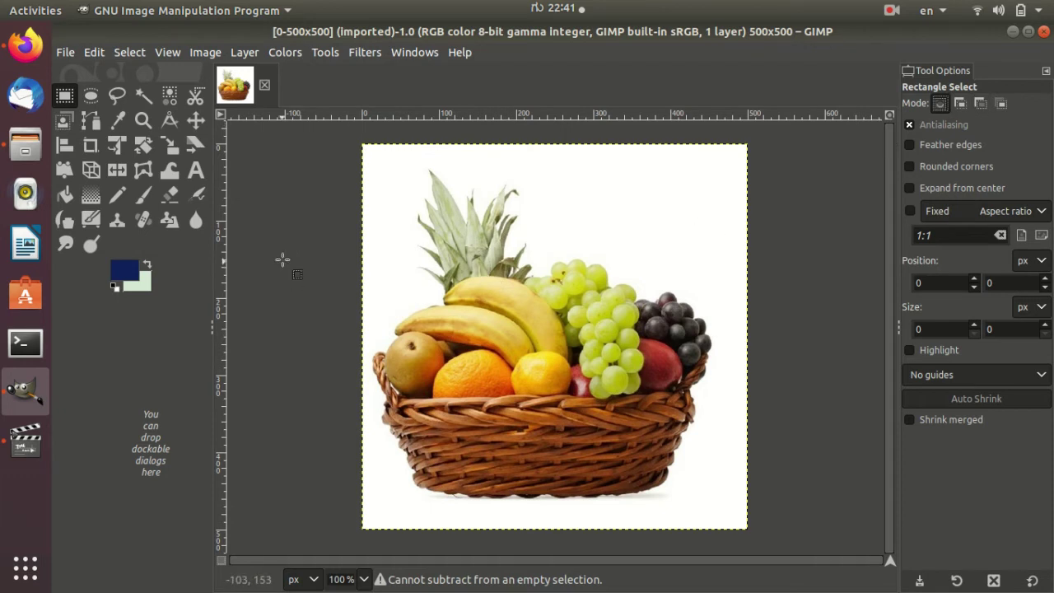
{"action": "left_click_drag", "start_coordinate": [406, 206], "coordinate": [651, 385]}
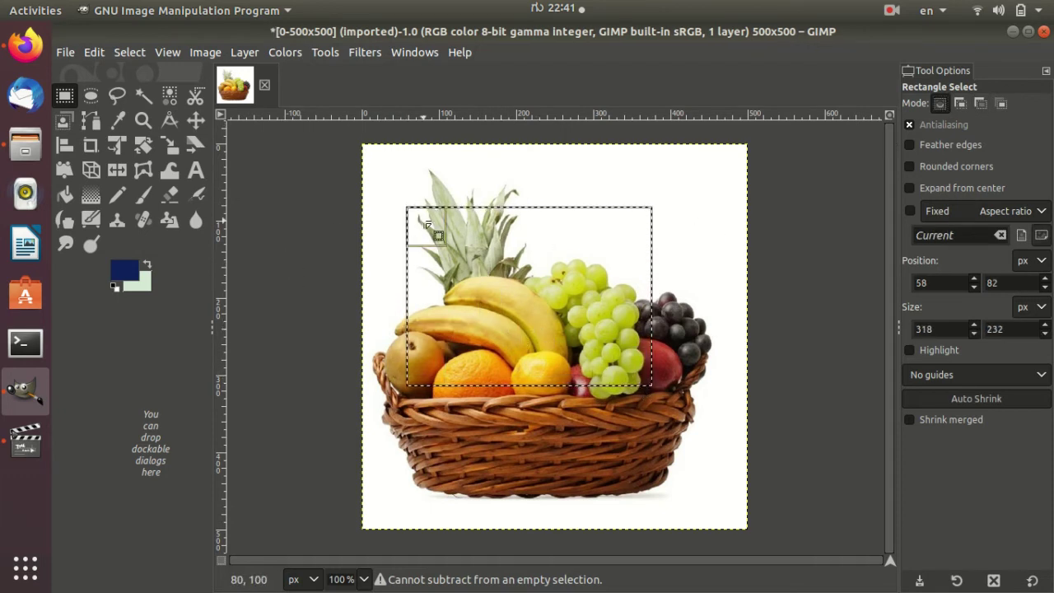
Step: Redraw and adjust the rectangle to 276×184 px at 74,153 around bananas, grapes and orange
{"action": "left_click_drag", "start_coordinate": [438, 185], "coordinate": [592, 330]}
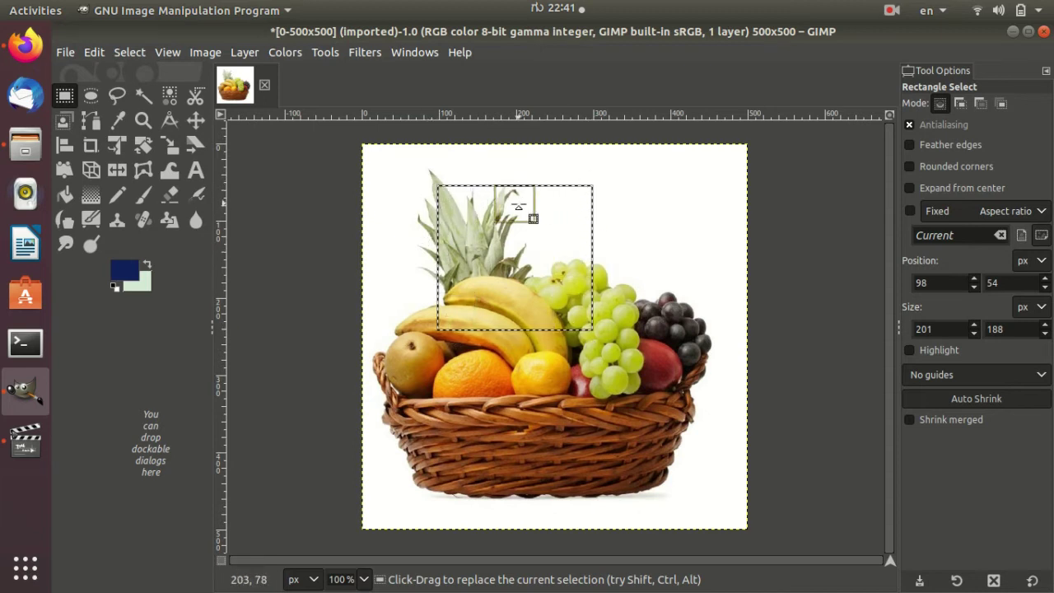
{"action": "mouse_move", "coordinate": [529, 209]}
{"action": "left_mouse_down"}
{"action": "mouse_move", "coordinate": [641, 208]}
{"action": "mouse_move", "coordinate": [606, 209]}
{"action": "left_mouse_up"}
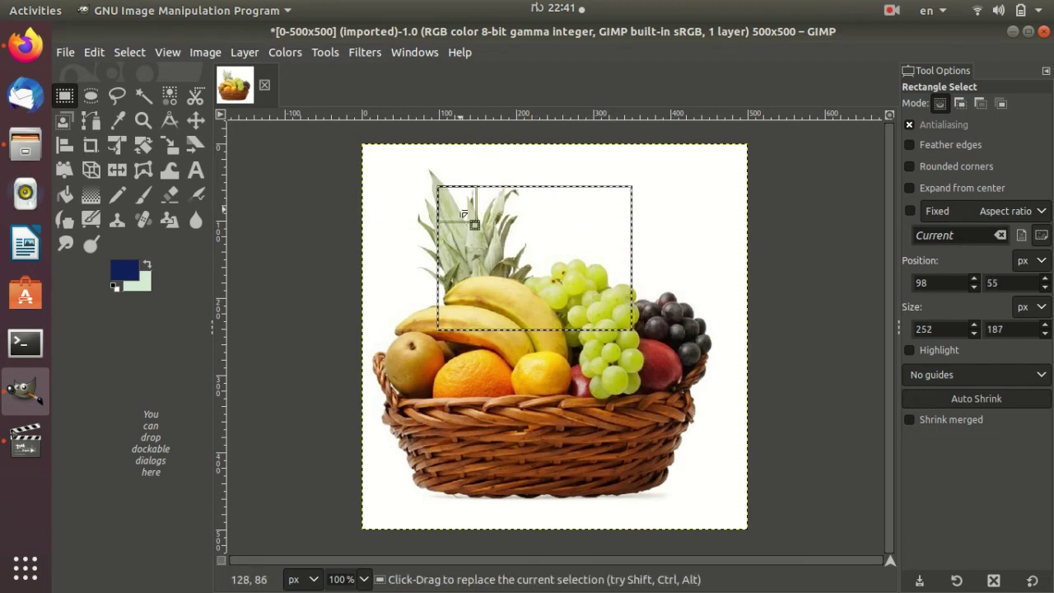
{"action": "left_click_drag", "start_coordinate": [462, 214], "coordinate": [449, 215]}
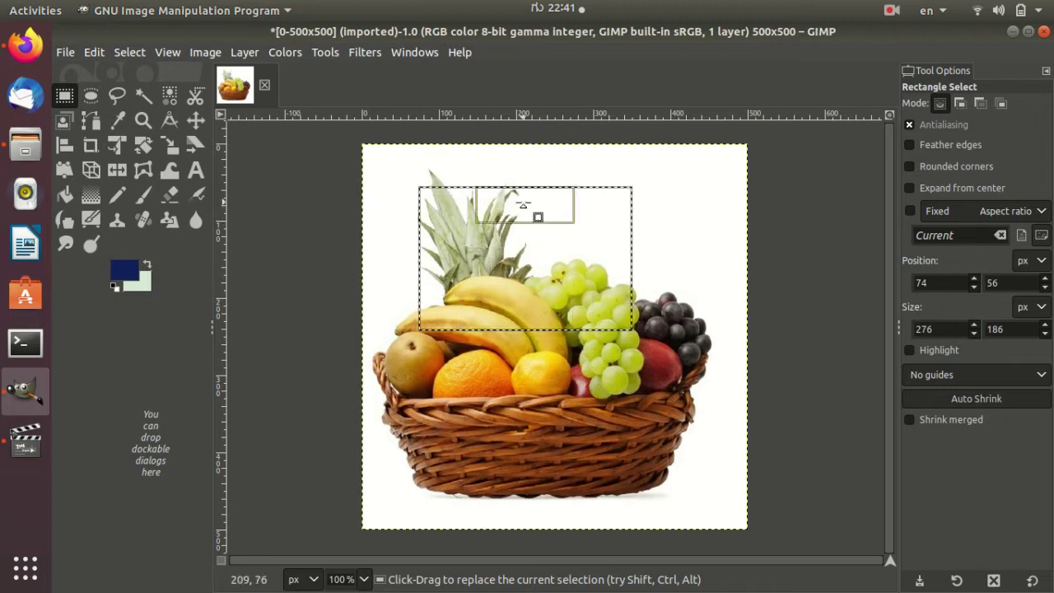
{"action": "left_click_drag", "start_coordinate": [528, 304], "coordinate": [537, 377]}
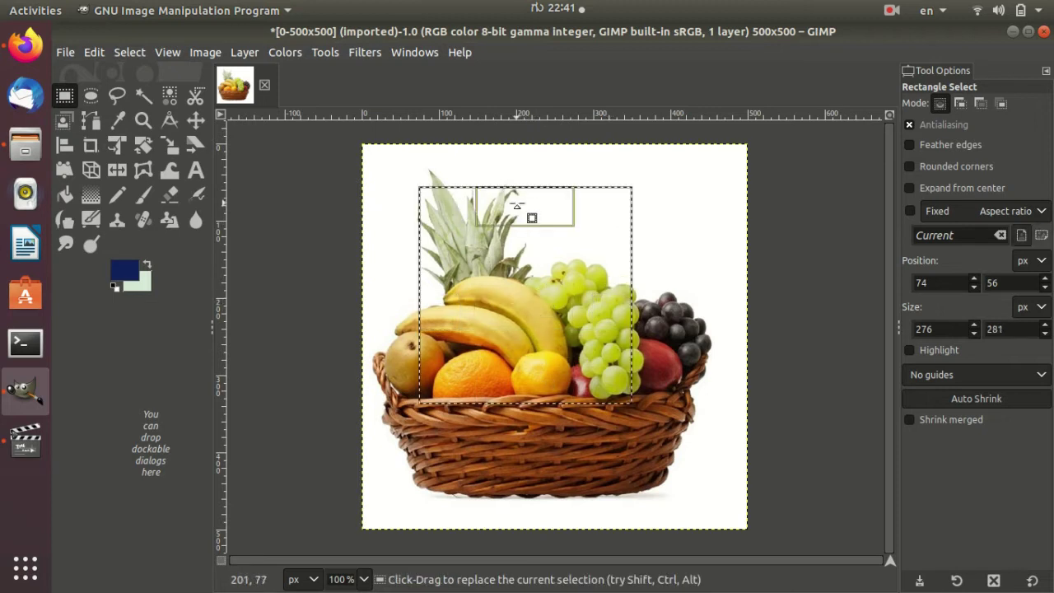
{"action": "left_click_drag", "start_coordinate": [529, 210], "coordinate": [531, 290]}
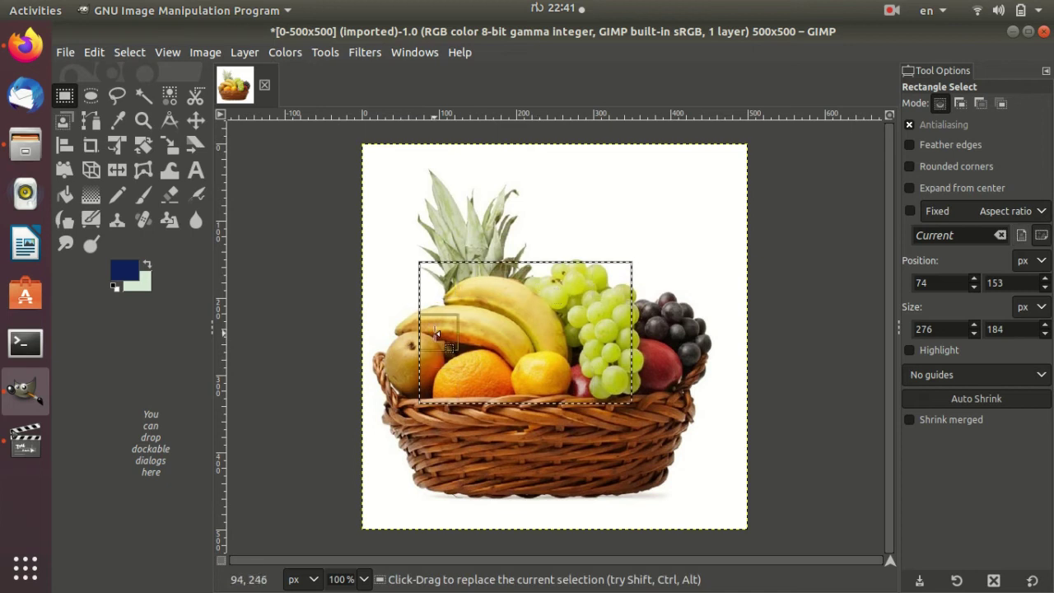
Step: Drag the selection's edges to move it toward the grapes on the right
{"action": "mouse_move", "coordinate": [436, 372]}
{"action": "left_mouse_down"}
{"action": "mouse_move", "coordinate": [511, 380]}
{"action": "mouse_move", "coordinate": [403, 426]}
{"action": "mouse_move", "coordinate": [489, 405]}
{"action": "left_mouse_up"}
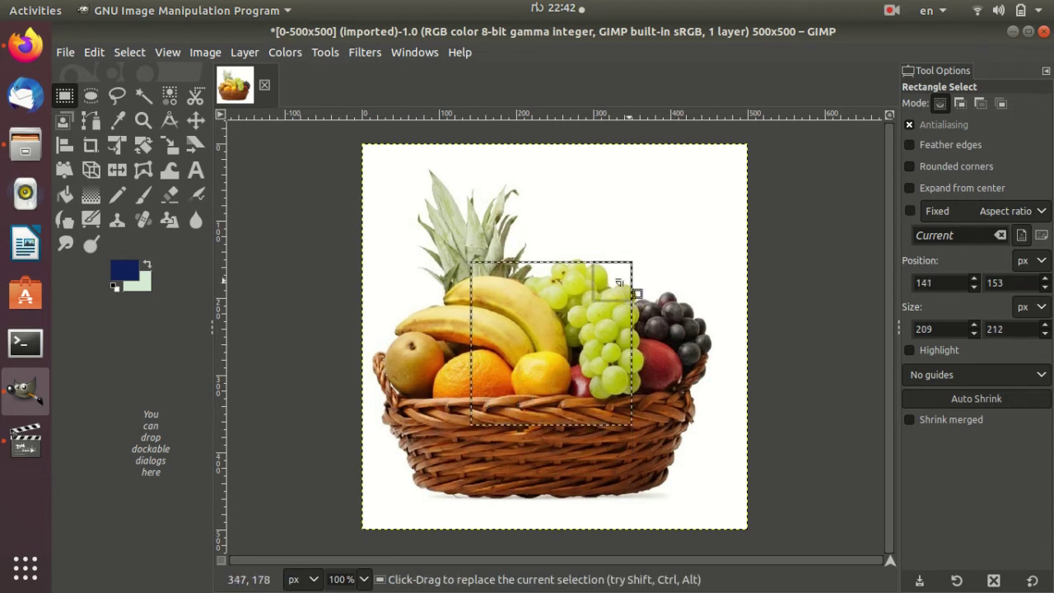
{"action": "left_click_drag", "start_coordinate": [628, 264], "coordinate": [664, 236]}
{"action": "left_click_drag", "start_coordinate": [646, 403], "coordinate": [667, 405]}
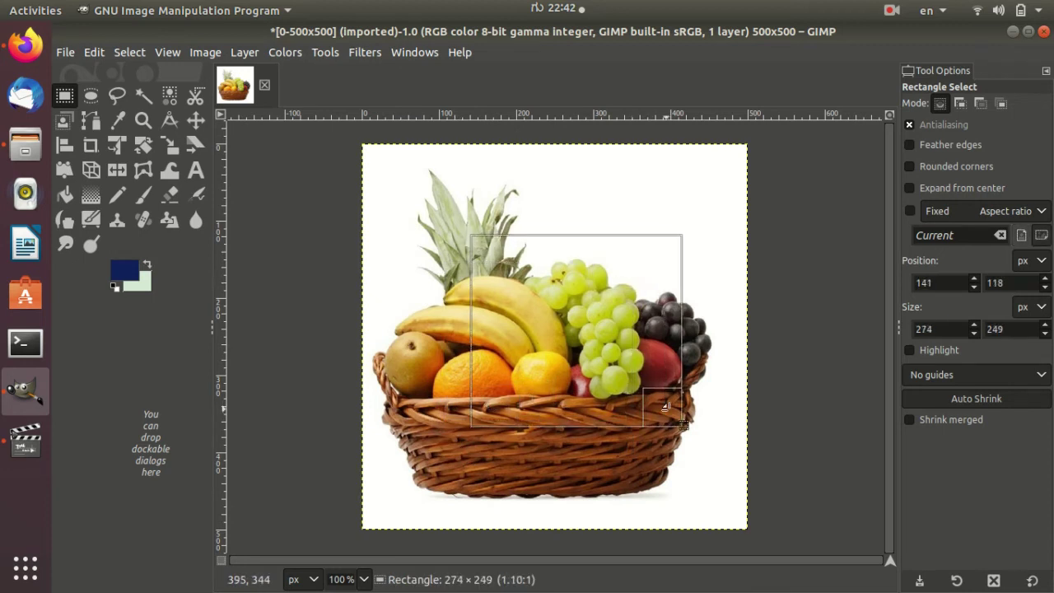
{"action": "left_click_drag", "start_coordinate": [482, 331], "coordinate": [533, 330]}
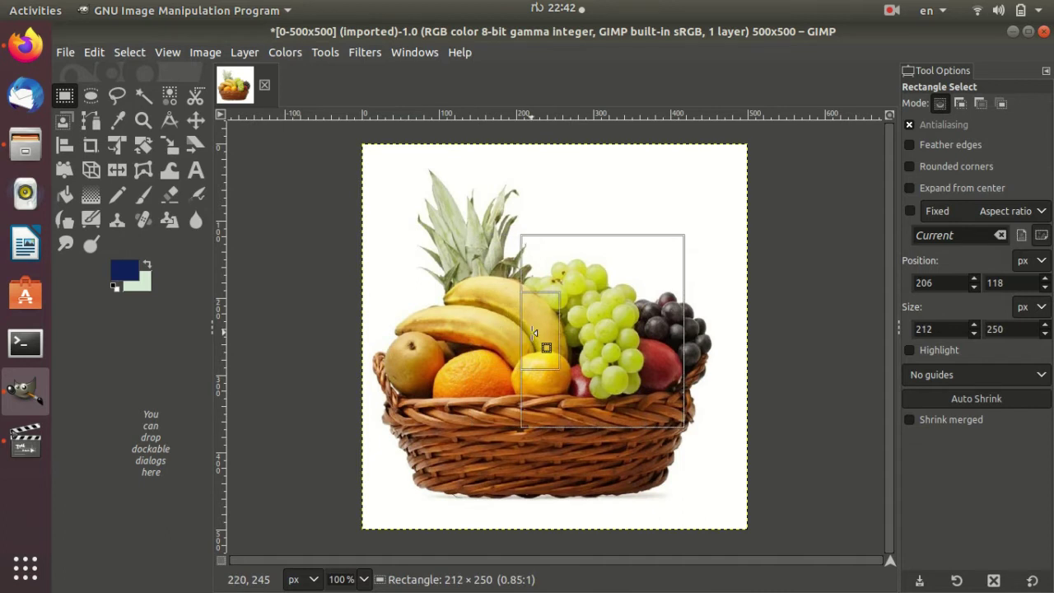
{"action": "left_click_drag", "start_coordinate": [660, 329], "coordinate": [625, 328]}
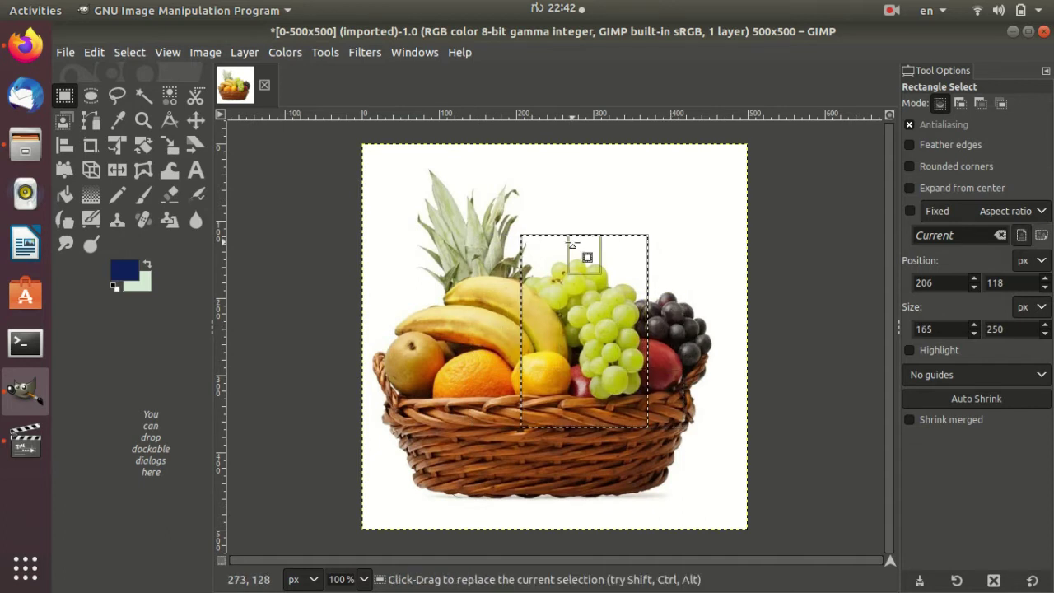
Step: Fine-tune the frame to 205×251 px at 185,112 and enter a 1:1 fixed aspect ratio
{"action": "left_click_drag", "start_coordinate": [572, 248], "coordinate": [601, 259]}
{"action": "left_click_drag", "start_coordinate": [545, 316], "coordinate": [567, 326]}
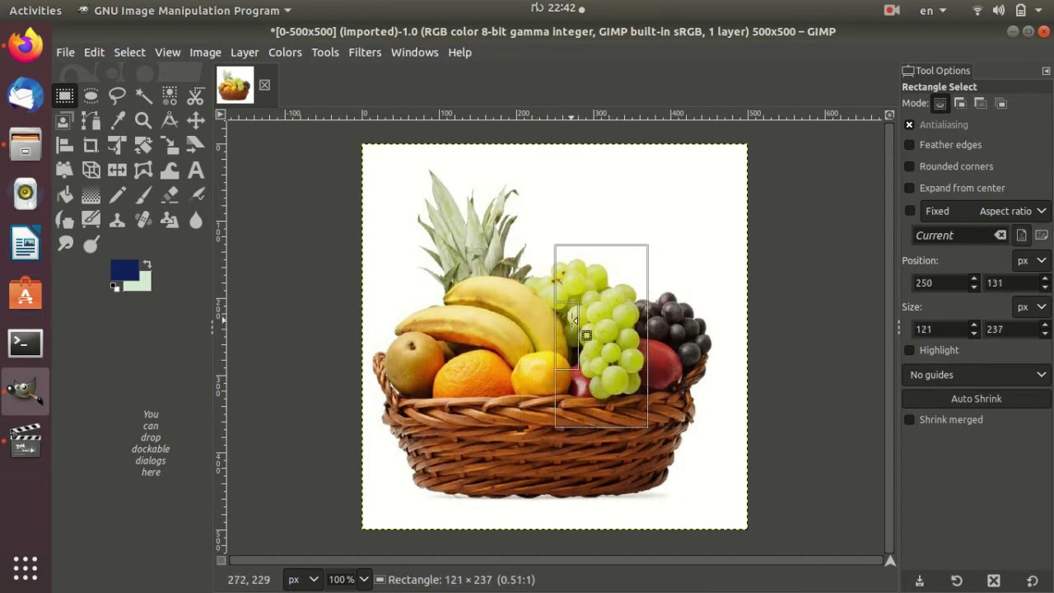
{"action": "left_click_drag", "start_coordinate": [650, 255], "coordinate": [660, 240]}
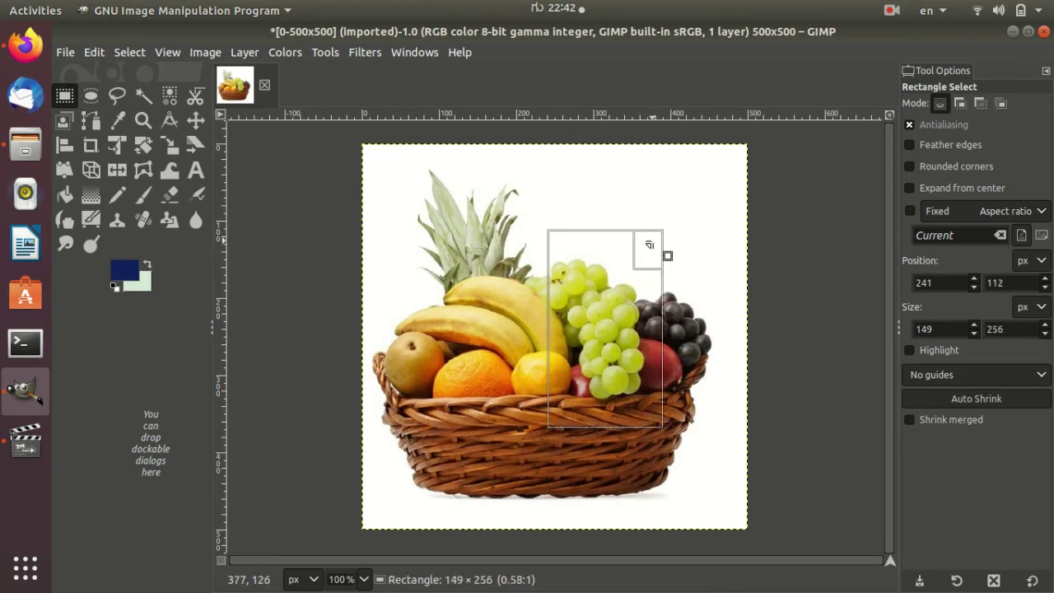
{"action": "left_click_drag", "start_coordinate": [610, 410], "coordinate": [484, 390]}
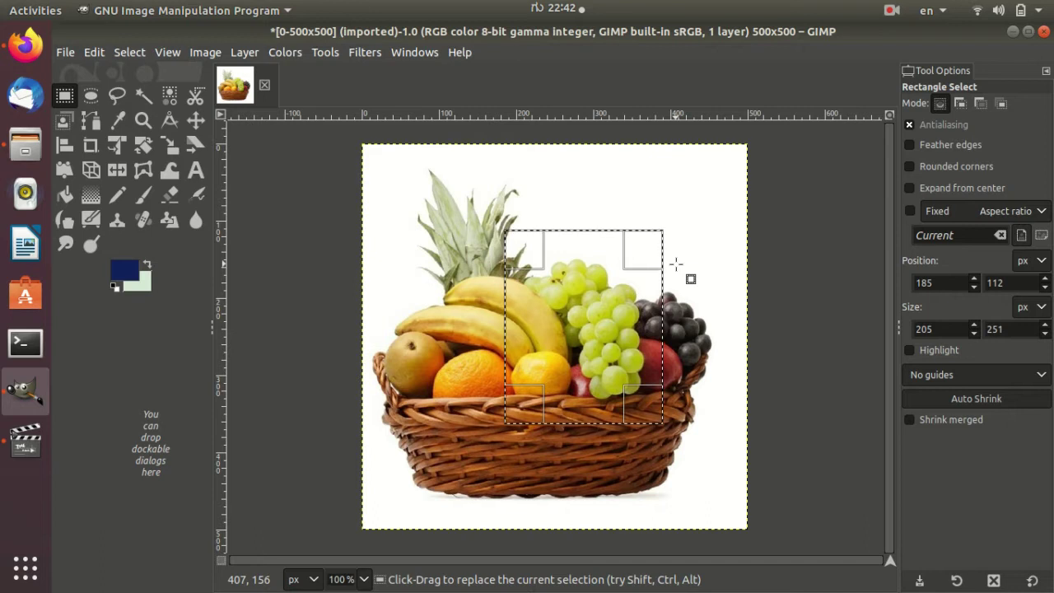
{"action": "type", "text": "1:1"}
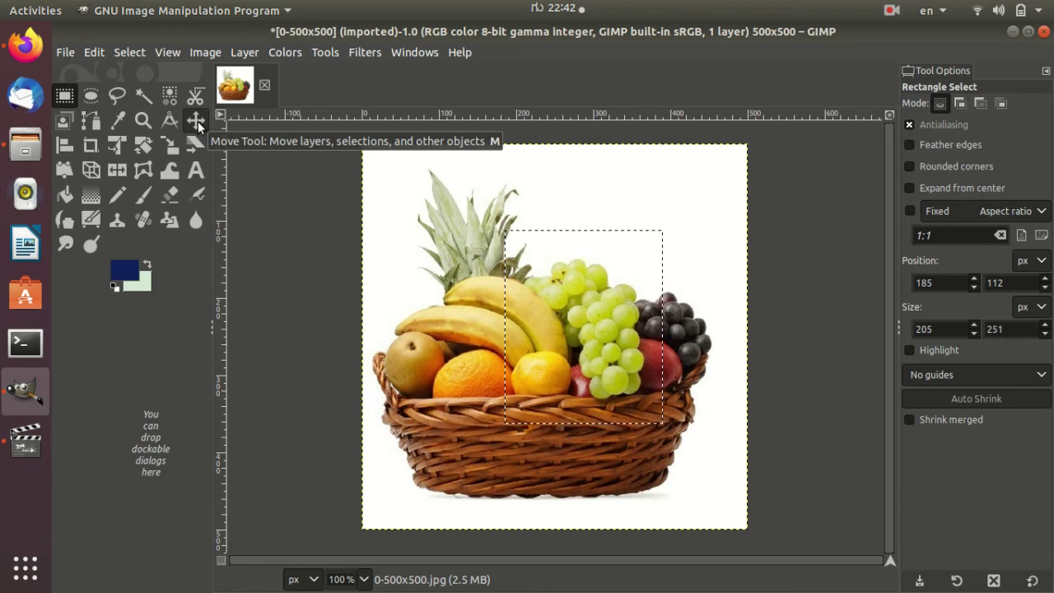
Step: Use the Move tool in selection mode to shift the outline right over the grapes
{"action": "left_click", "coordinate": [197, 123]}
{"action": "mouse_move", "coordinate": [563, 306]}
{"action": "left_mouse_down"}
{"action": "mouse_move", "coordinate": [531, 347]}
{"action": "mouse_move", "coordinate": [622, 397]}
{"action": "mouse_move", "coordinate": [627, 307]}
{"action": "mouse_move", "coordinate": [577, 325]}
{"action": "left_mouse_up"}
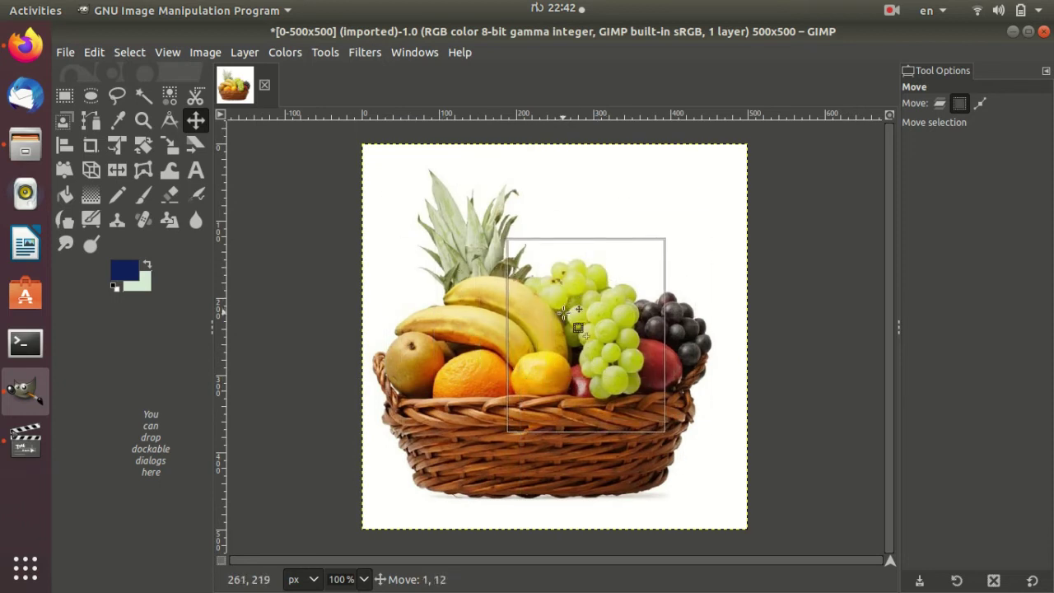
{"action": "mouse_move", "coordinate": [577, 324]}
{"action": "left_mouse_down"}
{"action": "mouse_move", "coordinate": [572, 317]}
{"action": "mouse_move", "coordinate": [619, 310]}
{"action": "left_mouse_up"}
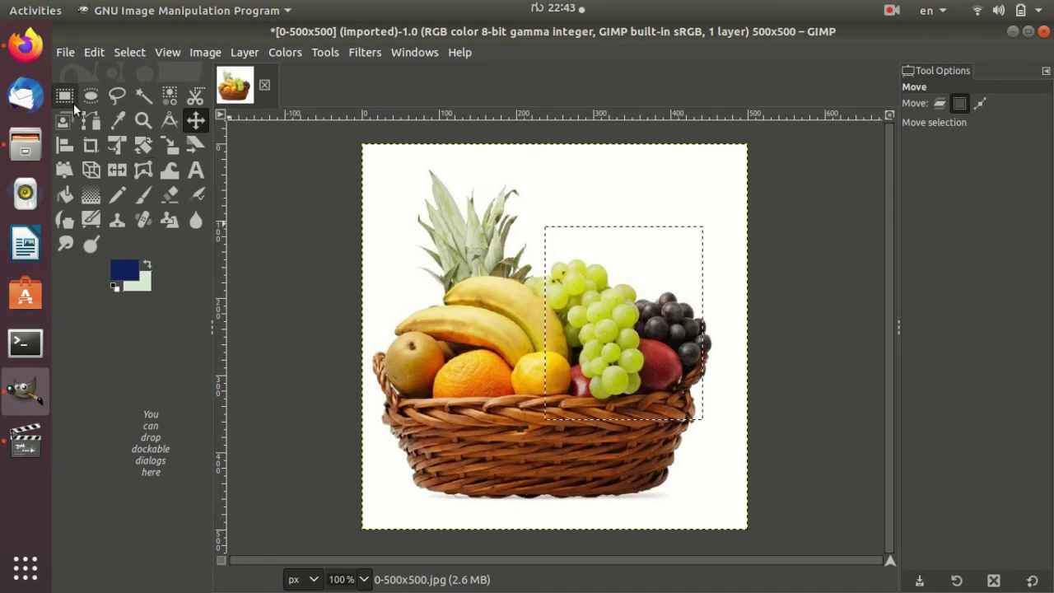
Step: Back in Rectangle Select, draw a new 165×140 px selection at 151,218 over the orange and lemon
{"action": "left_click", "coordinate": [71, 100]}
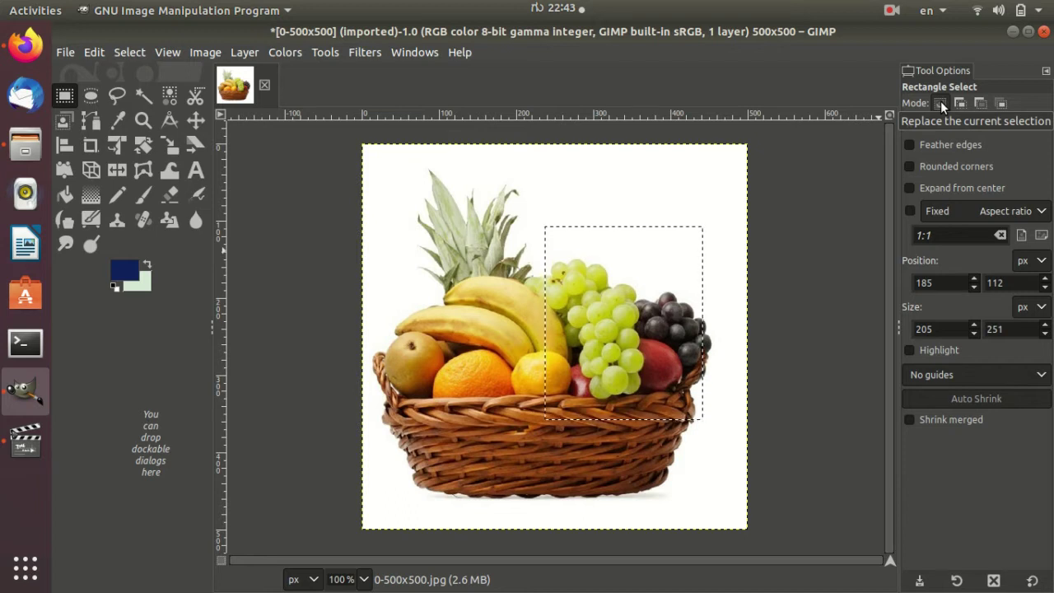
{"action": "left_click_drag", "start_coordinate": [393, 185], "coordinate": [542, 310]}
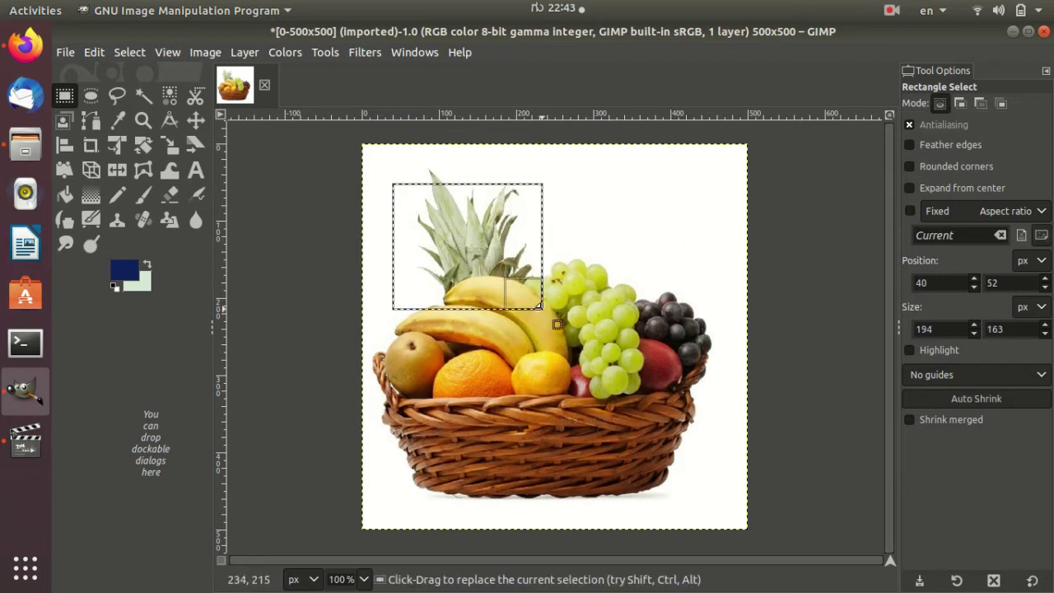
{"action": "left_click_drag", "start_coordinate": [581, 204], "coordinate": [706, 247]}
{"action": "left_click_drag", "start_coordinate": [478, 312], "coordinate": [605, 419]}
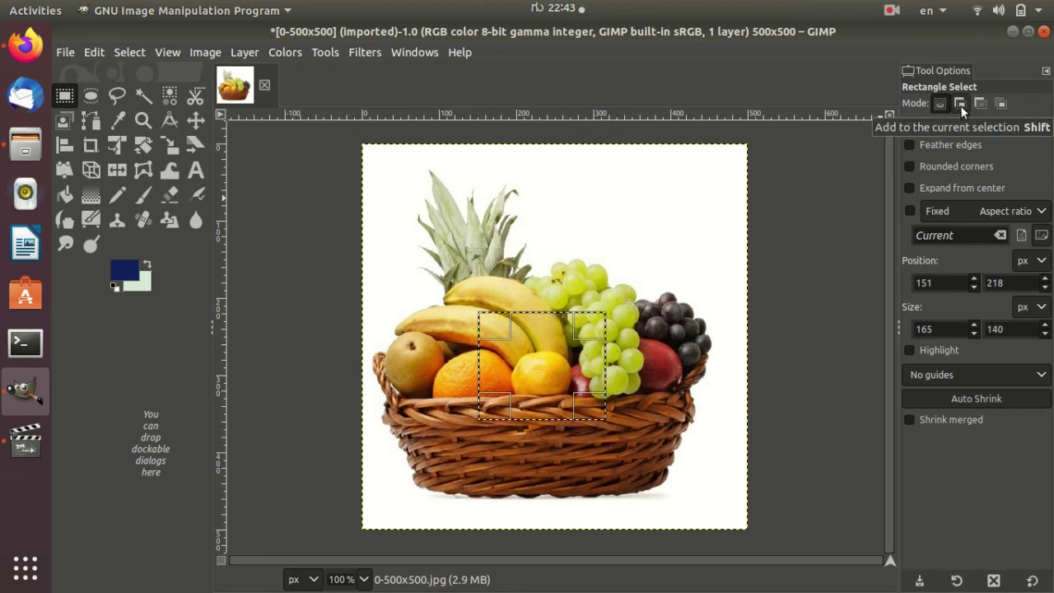
Step: In Add mode, add rectangles over the upper right, pineapple, basket front and pineapple top
{"action": "left_click", "coordinate": [960, 104]}
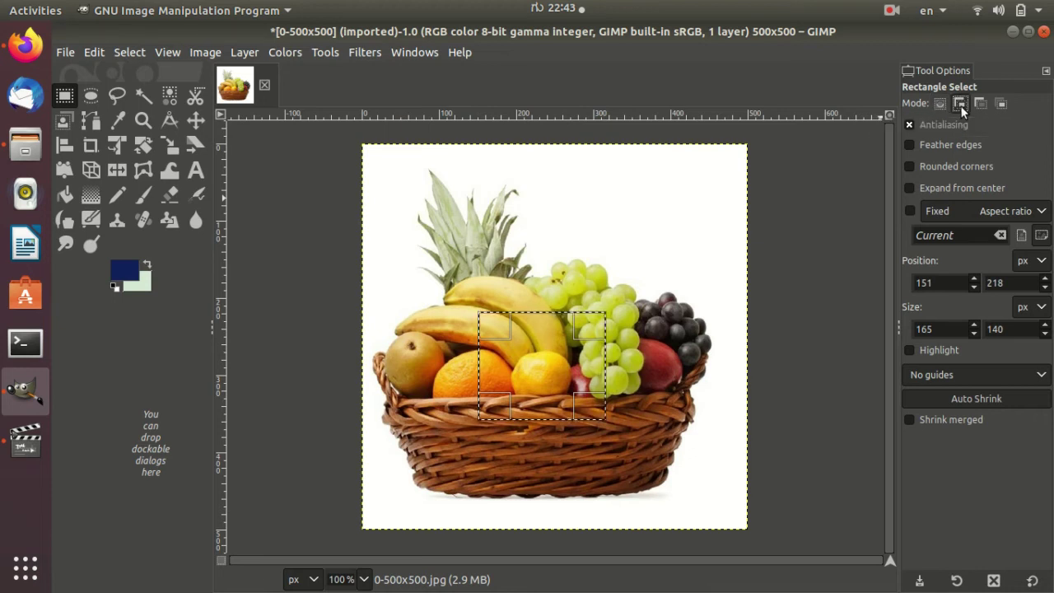
{"action": "left_click_drag", "start_coordinate": [562, 203], "coordinate": [706, 323]}
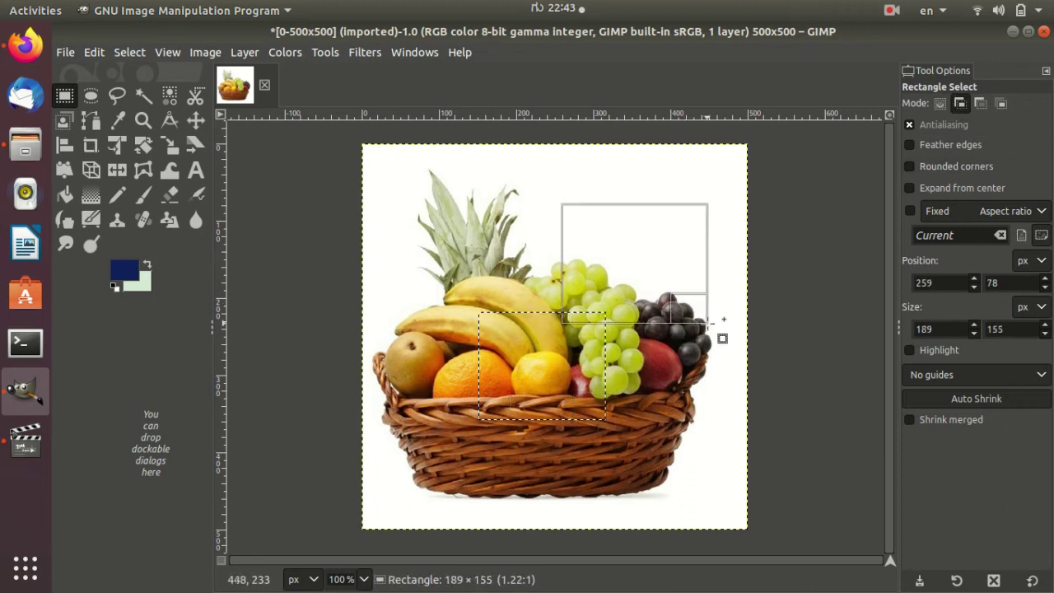
{"action": "left_click_drag", "start_coordinate": [419, 189], "coordinate": [667, 460]}
{"action": "left_click_drag", "start_coordinate": [451, 387], "coordinate": [543, 468]}
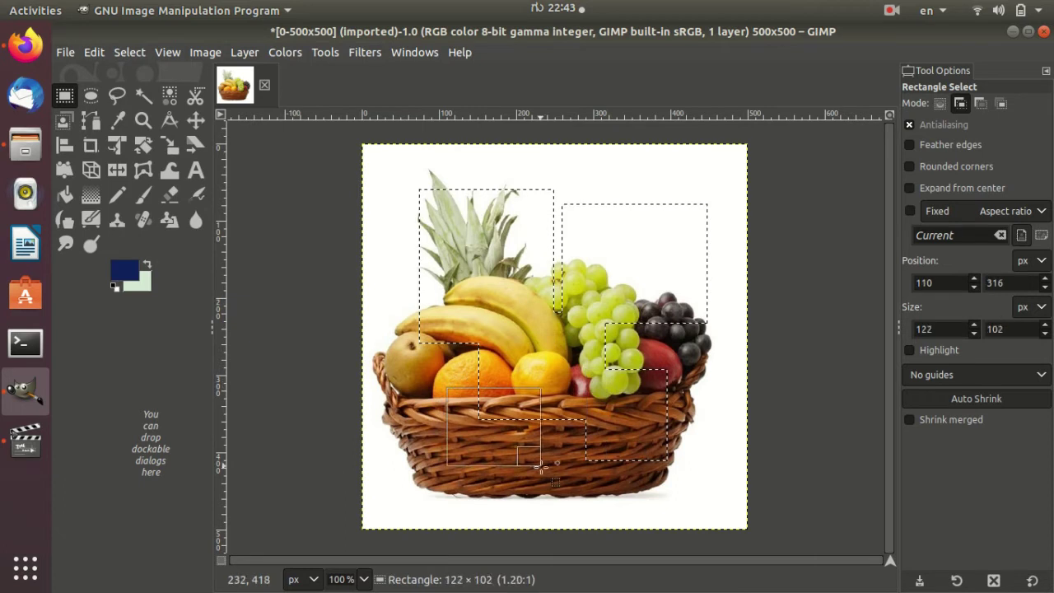
{"action": "left_click_drag", "start_coordinate": [645, 186], "coordinate": [704, 284]}
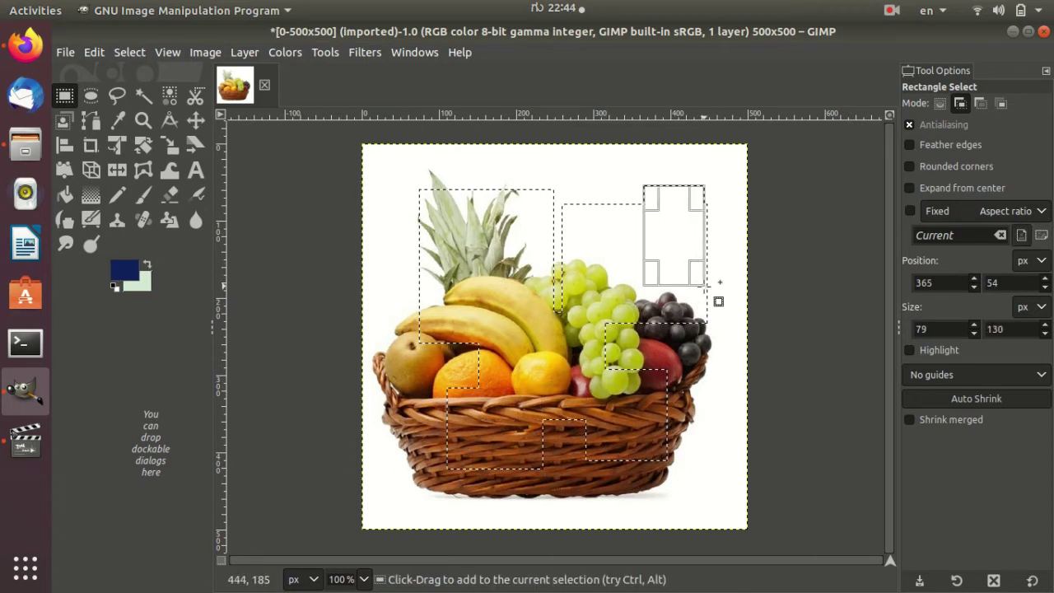
{"action": "left_click_drag", "start_coordinate": [498, 171], "coordinate": [602, 265]}
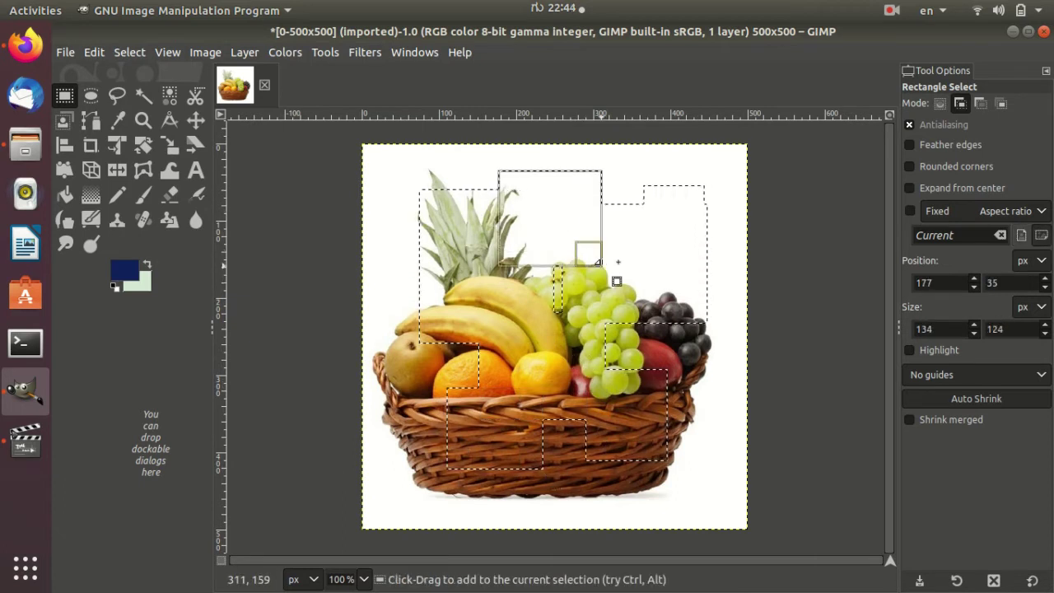
Step: Switch back to Replace mode and draw more rectangles beside the pineapple, basket and grapes
{"action": "left_click", "coordinate": [939, 103]}
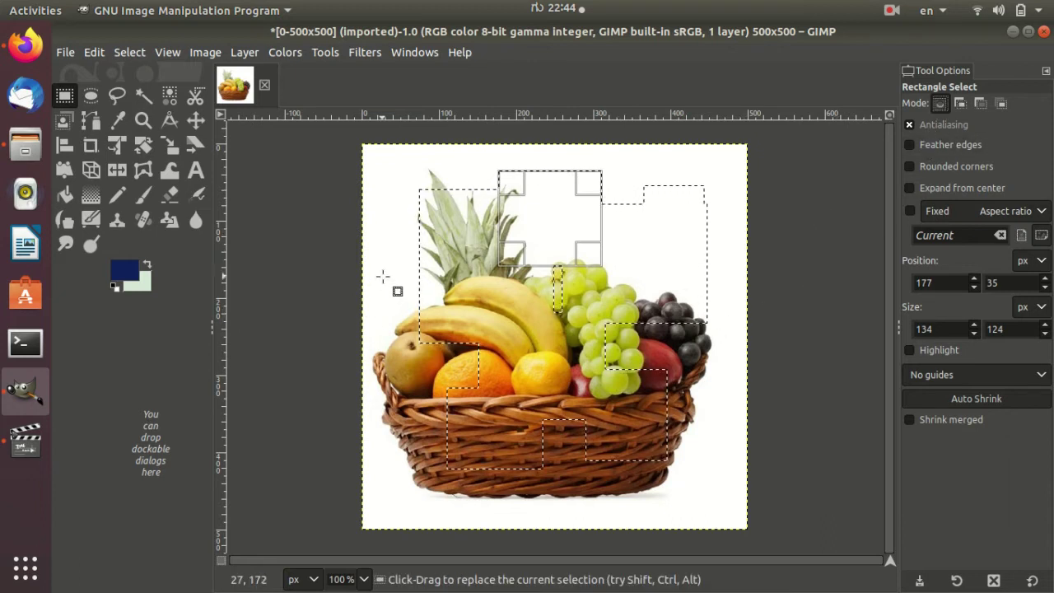
{"action": "left_click_drag", "start_coordinate": [398, 244], "coordinate": [487, 326]}
{"action": "left_click_drag", "start_coordinate": [582, 379], "coordinate": [691, 455]}
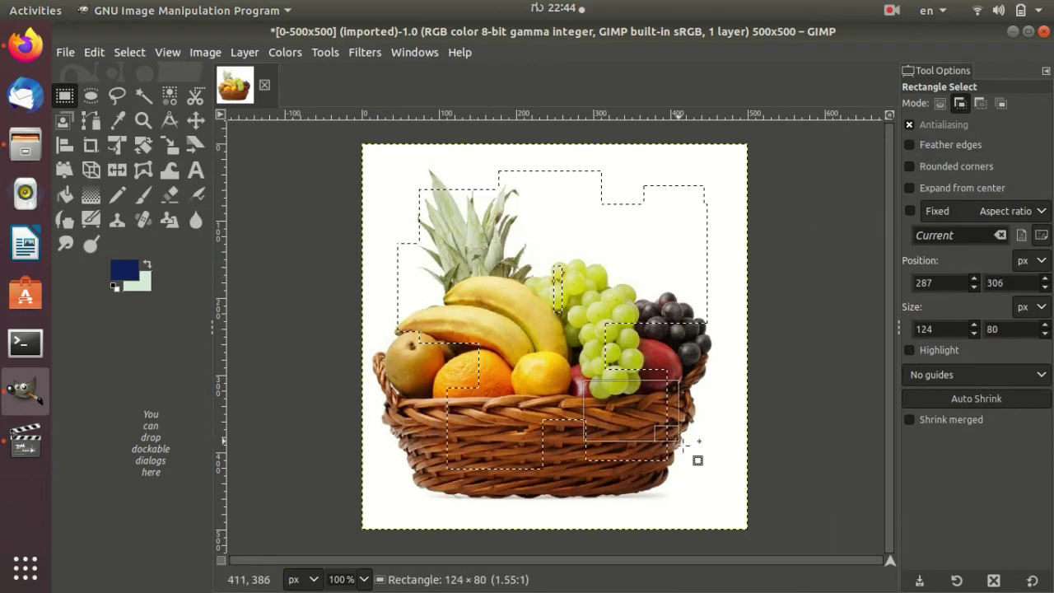
{"action": "left_click_drag", "start_coordinate": [647, 250], "coordinate": [686, 311]}
{"action": "left_click_drag", "start_coordinate": [657, 262], "coordinate": [588, 249]}
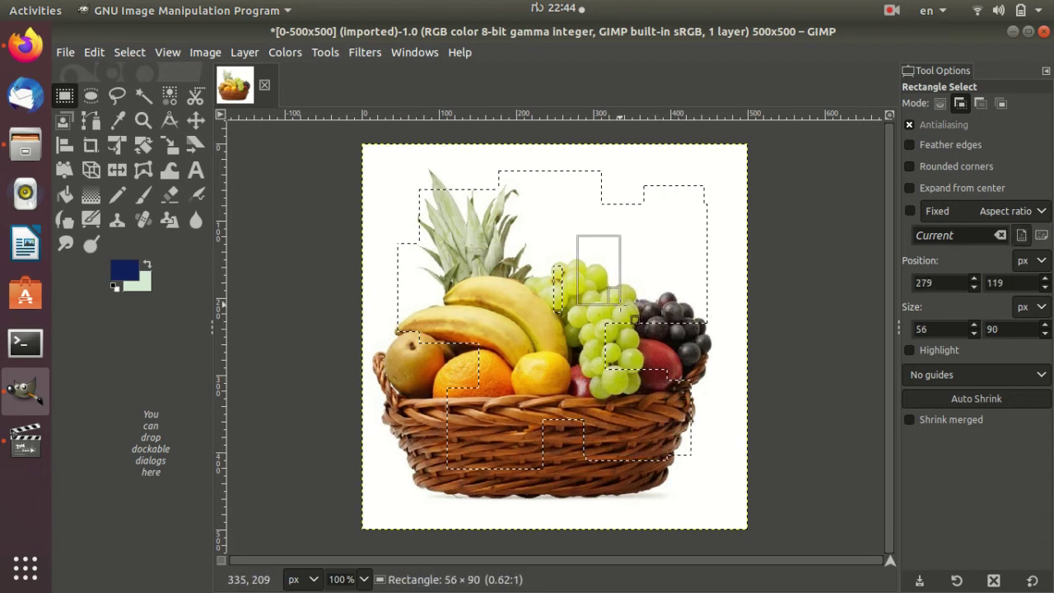
{"action": "left_click_drag", "start_coordinate": [451, 244], "coordinate": [500, 316]}
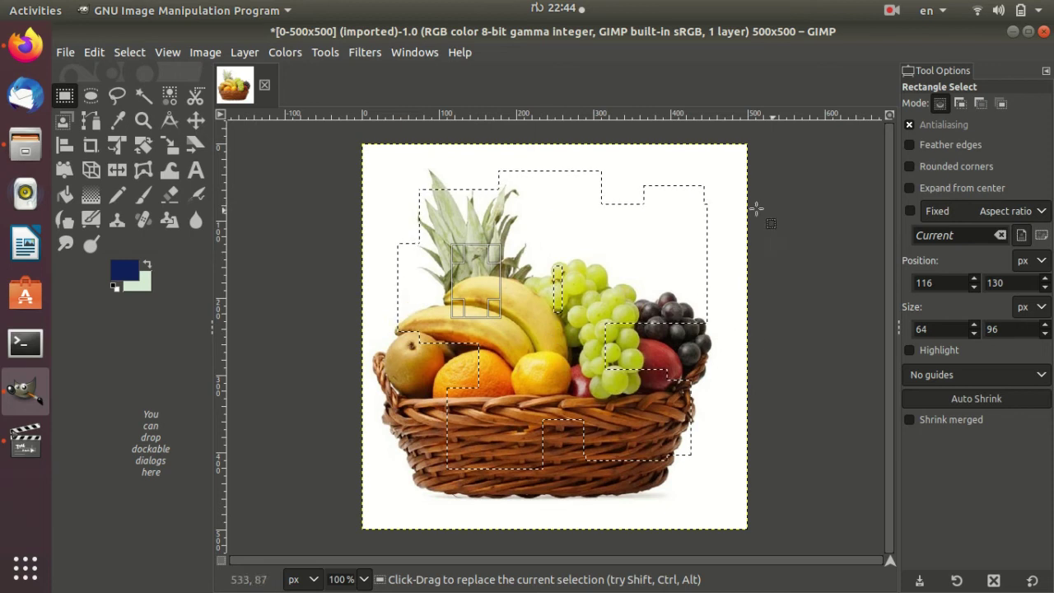
Step: In Subtract mode, cut rectangles near the grapes, pineapple and basket out of the selection
{"action": "left_click", "coordinate": [980, 101]}
{"action": "left_click_drag", "start_coordinate": [712, 277], "coordinate": [614, 234]}
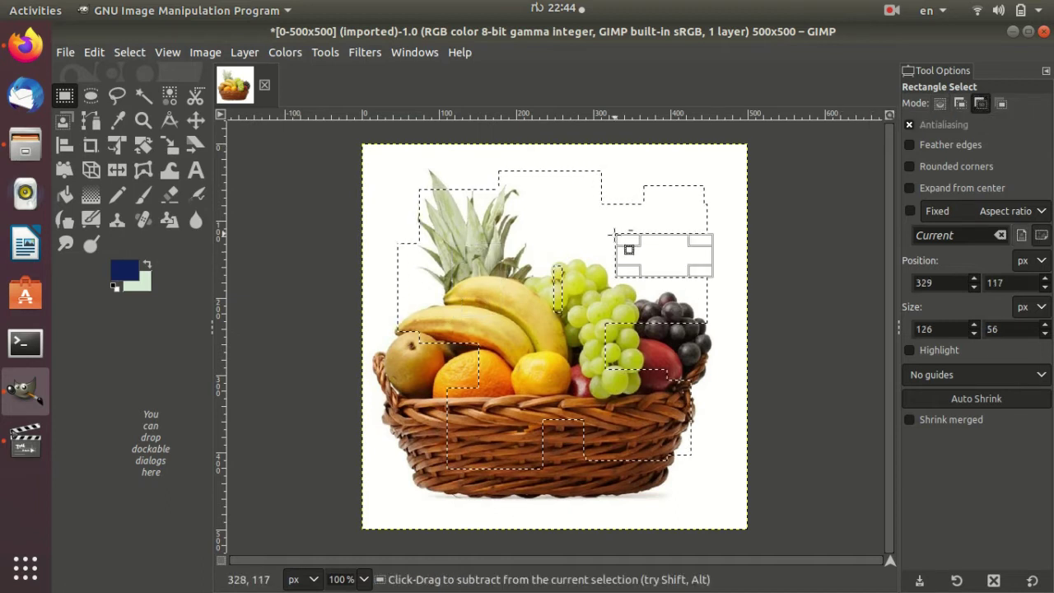
{"action": "left_click_drag", "start_coordinate": [475, 165], "coordinate": [524, 232]}
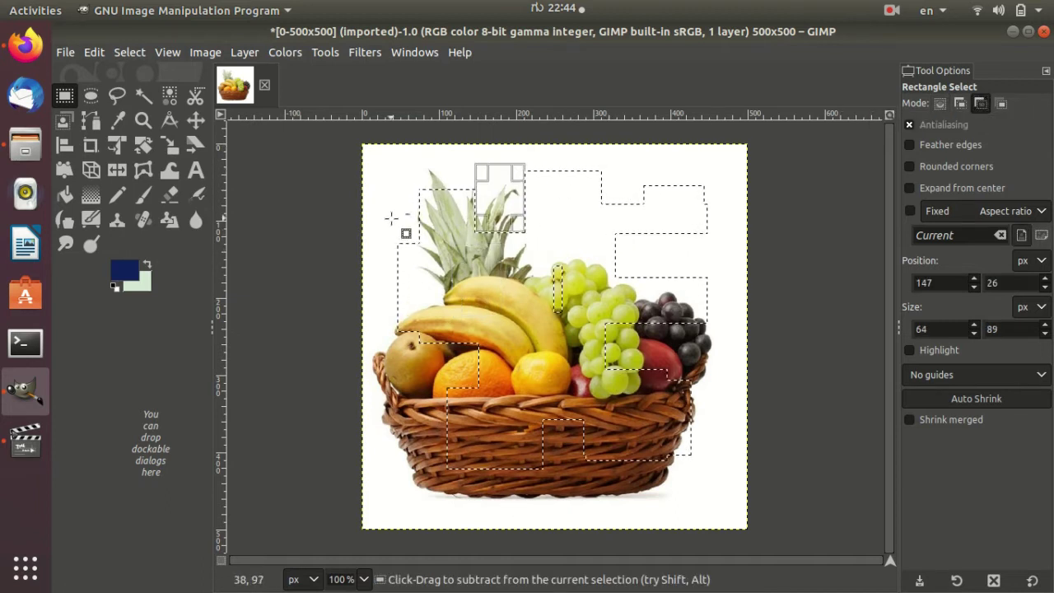
{"action": "left_click_drag", "start_coordinate": [392, 216], "coordinate": [474, 298]}
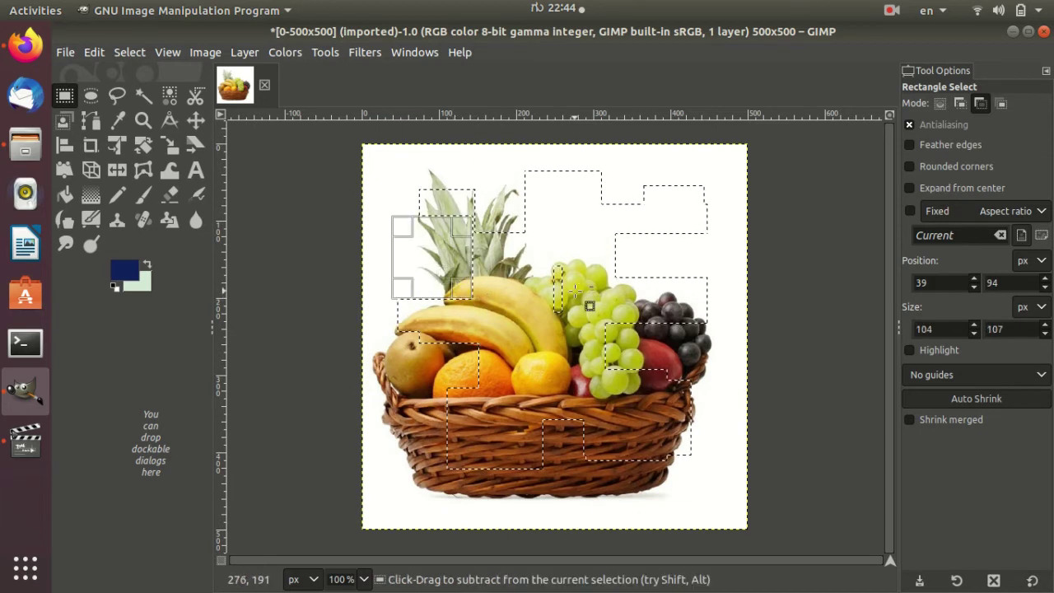
{"action": "left_click_drag", "start_coordinate": [610, 221], "coordinate": [673, 302]}
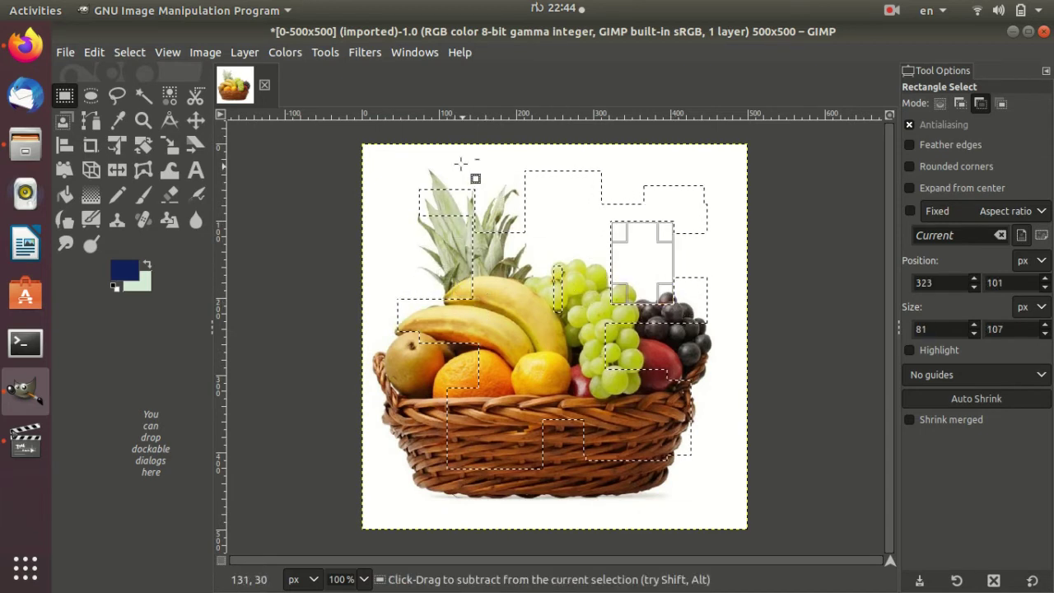
{"action": "left_click_drag", "start_coordinate": [462, 166], "coordinate": [593, 313]}
{"action": "left_click_drag", "start_coordinate": [697, 501], "coordinate": [591, 412]}
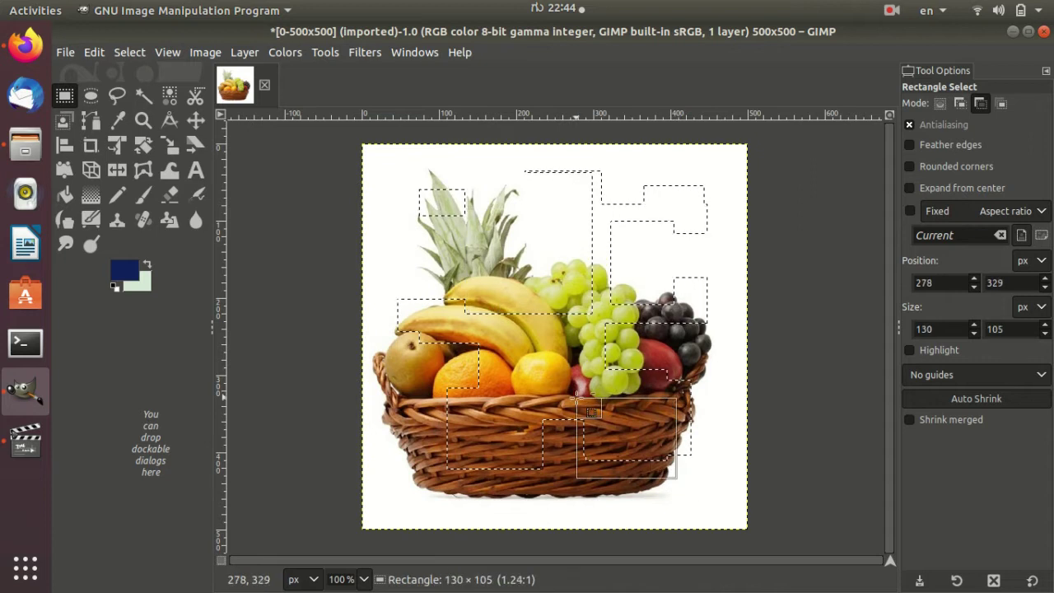
{"action": "left_click", "coordinate": [683, 362]}
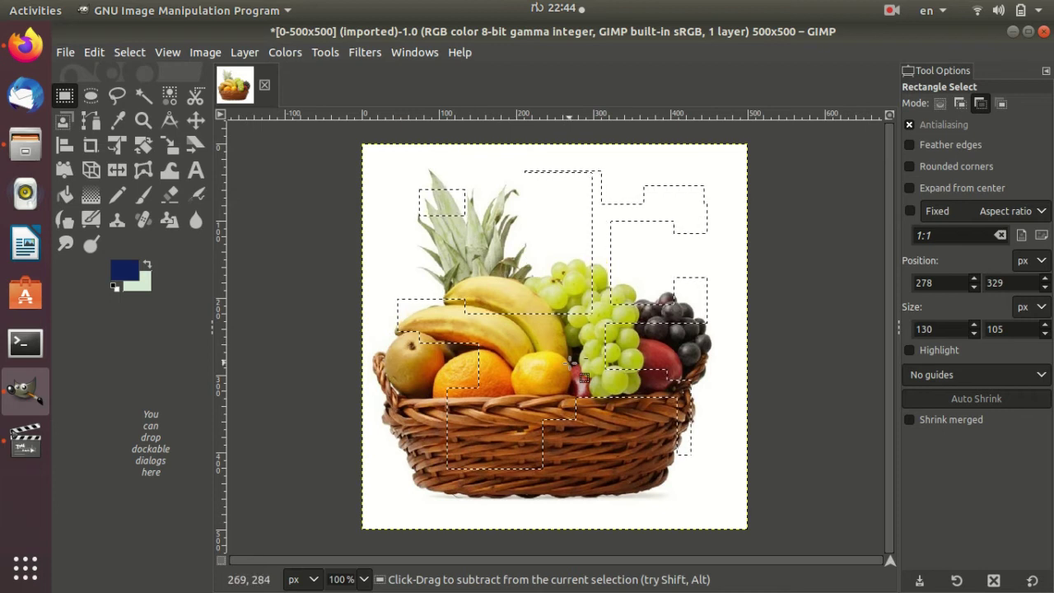
Step: Undo back to a single rectangle and move the outline down onto the grapes
{"action": "key", "text": "ctrl+z"}
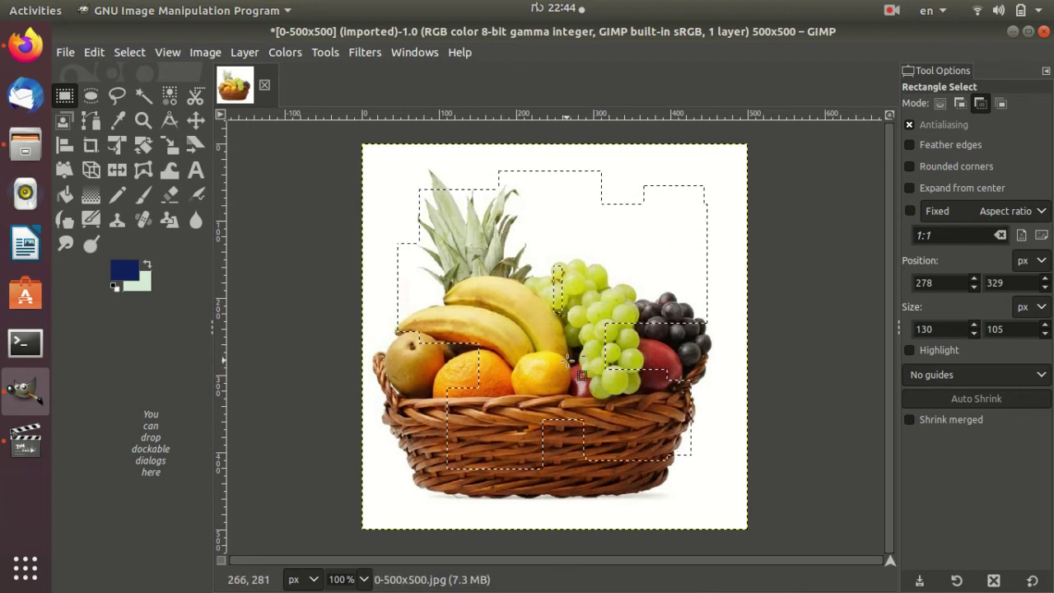
{"action": "key", "text": "ctrl+z"}
{"action": "key", "text": "ctrl+z"}
{"action": "key", "text": "ctrl+z"}
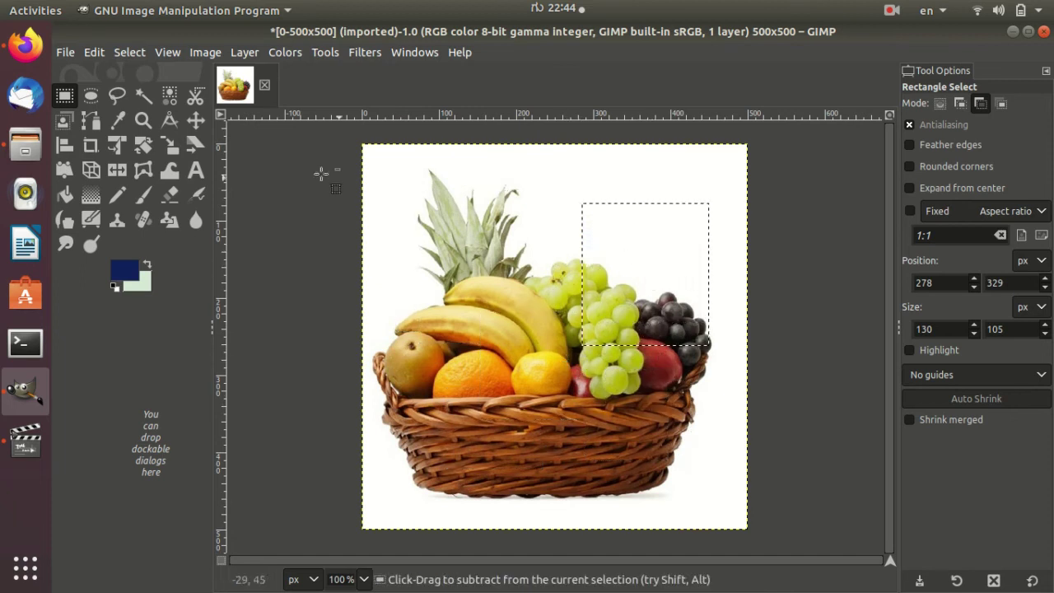
{"action": "left_click", "coordinate": [195, 120]}
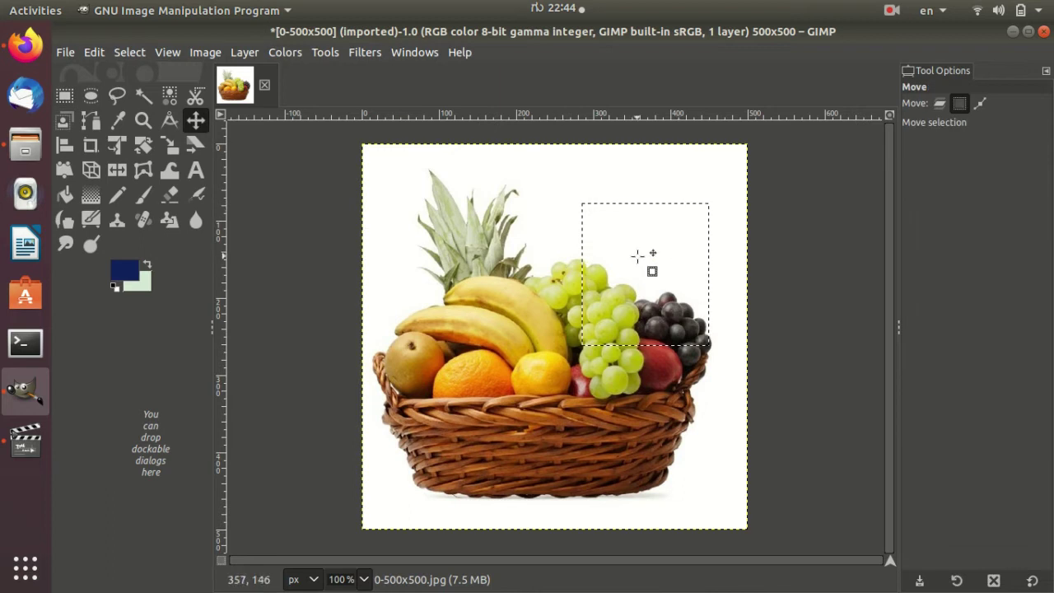
{"action": "left_click_drag", "start_coordinate": [638, 253], "coordinate": [623, 317]}
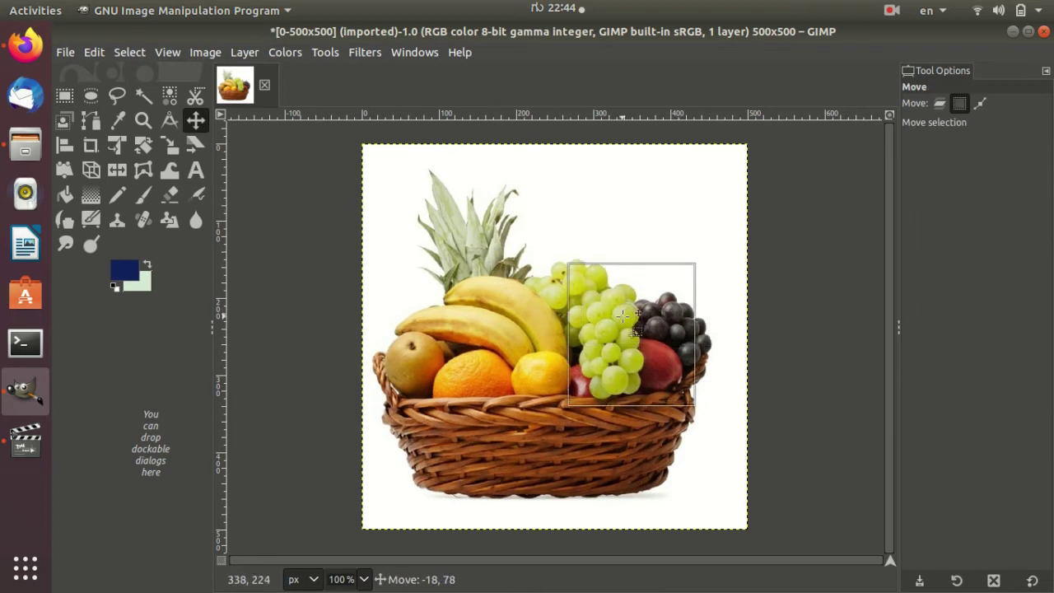
Step: Paint dark scribbles over the selected grapes with the Paintbrush, then undo them
{"action": "left_click", "coordinate": [142, 195]}
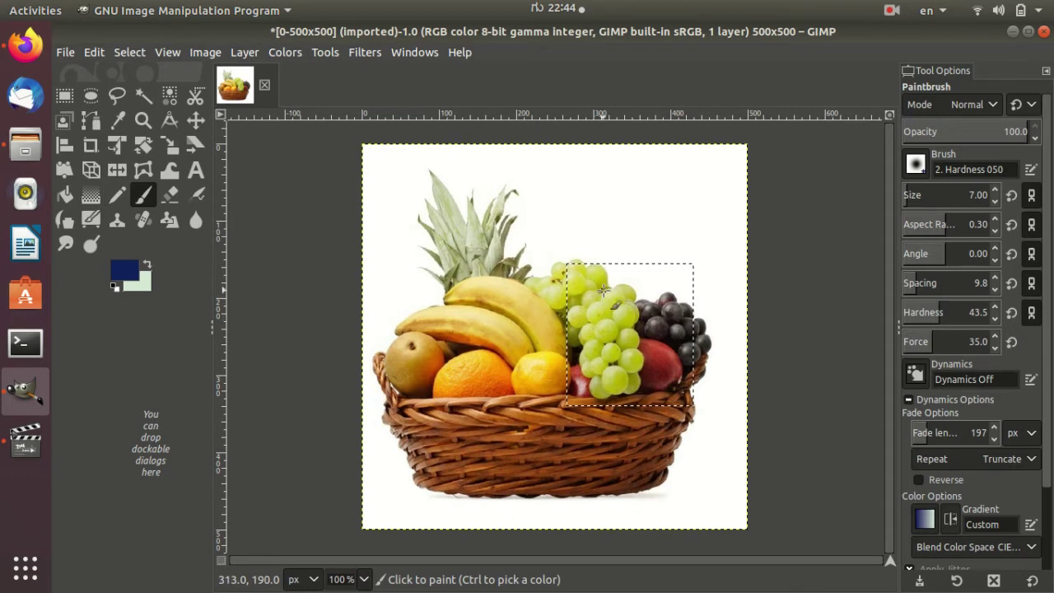
{"action": "mouse_move", "coordinate": [603, 289]}
{"action": "left_mouse_down"}
{"action": "mouse_move", "coordinate": [612, 363]}
{"action": "mouse_move", "coordinate": [598, 297]}
{"action": "mouse_move", "coordinate": [606, 353]}
{"action": "mouse_move", "coordinate": [633, 312]}
{"action": "mouse_move", "coordinate": [682, 363]}
{"action": "left_mouse_up"}
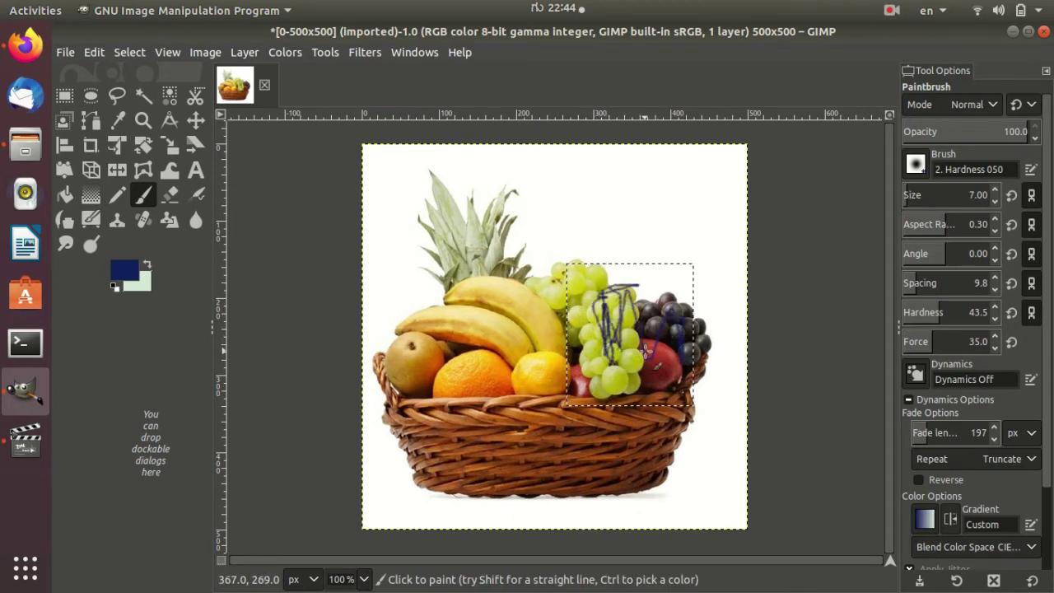
{"action": "key", "text": "ctrl+z"}
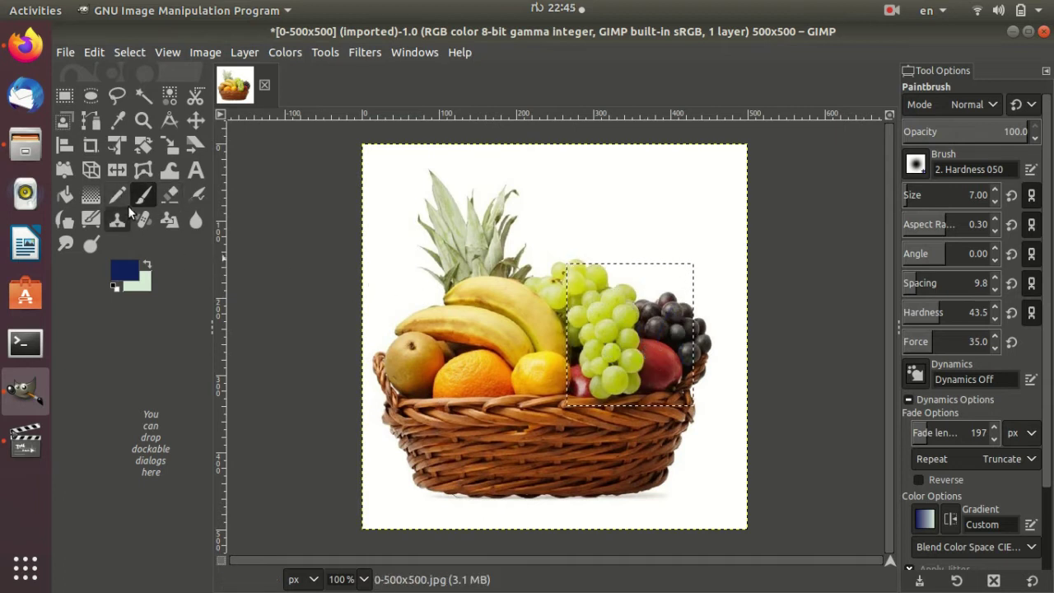
Step: Smudge the selected grapes into a blur with the Smudge tool at size 85
{"action": "left_click", "coordinate": [65, 245]}
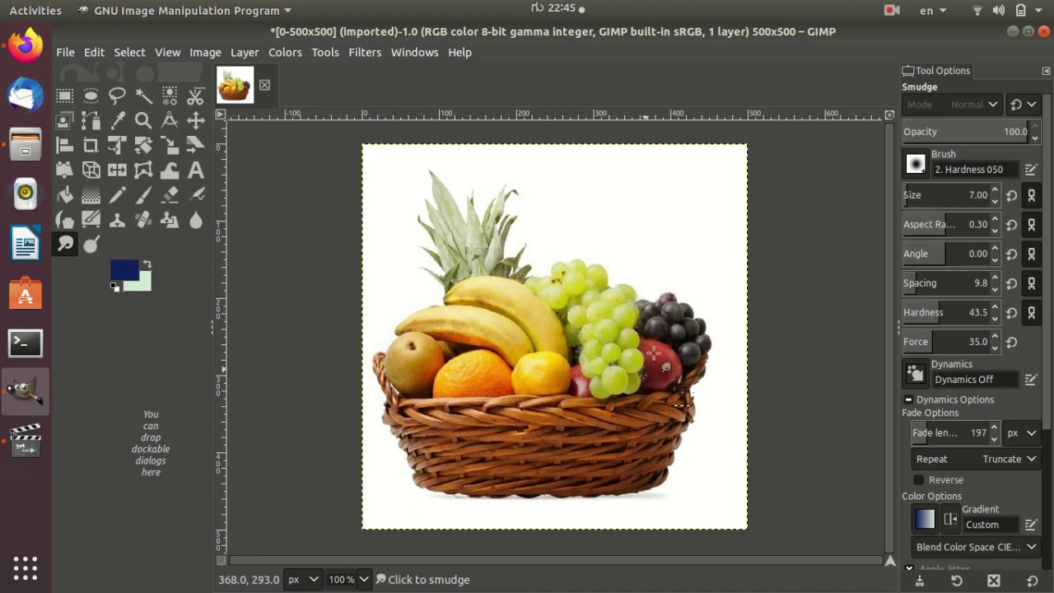
{"action": "left_click_drag", "start_coordinate": [594, 387], "coordinate": [666, 358]}
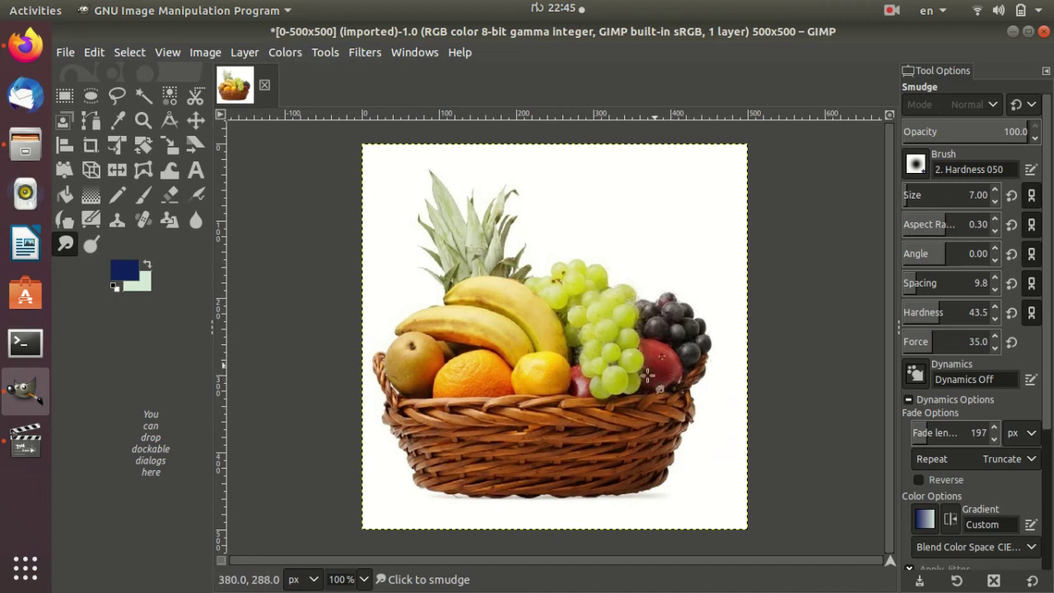
{"action": "left_click", "coordinate": [995, 191]}
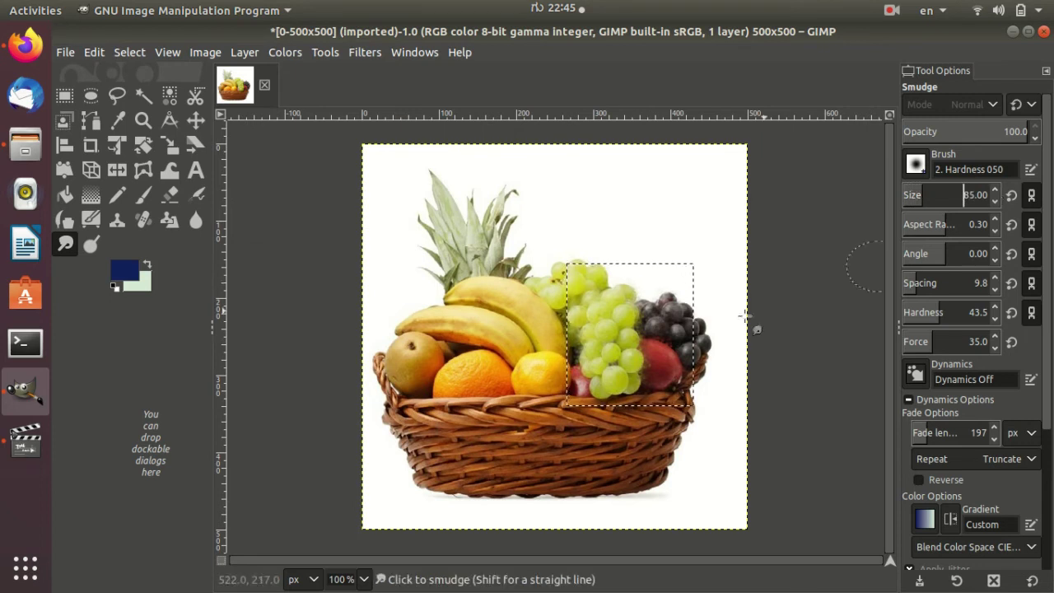
{"action": "mouse_move", "coordinate": [630, 354]}
{"action": "left_mouse_down"}
{"action": "mouse_move", "coordinate": [665, 301]}
{"action": "mouse_move", "coordinate": [599, 264]}
{"action": "mouse_move", "coordinate": [686, 339]}
{"action": "mouse_move", "coordinate": [583, 263]}
{"action": "mouse_move", "coordinate": [650, 345]}
{"action": "left_mouse_up"}
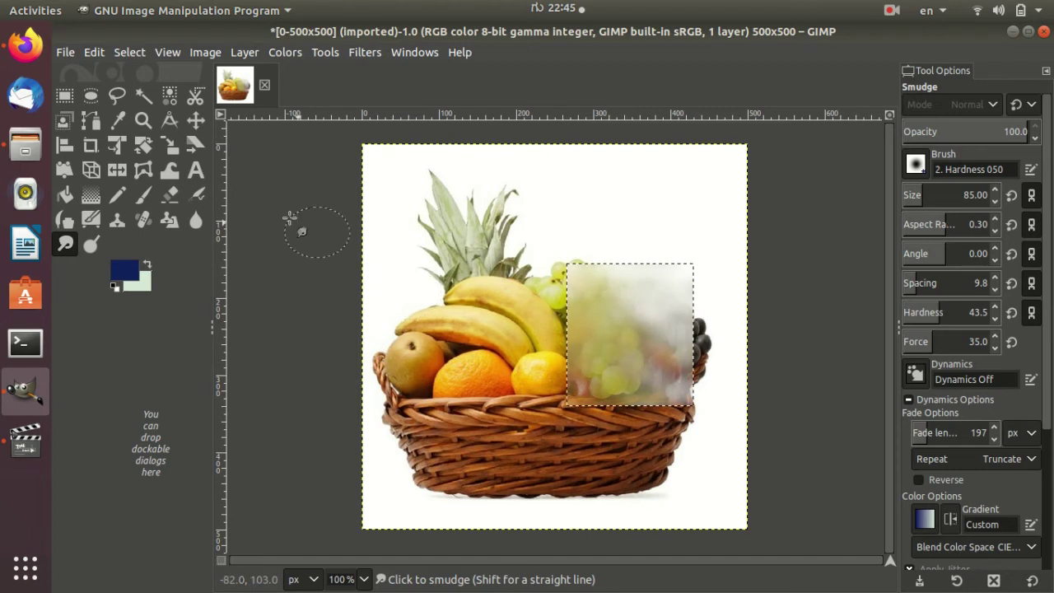
Step: Try Hue-Saturation hue shifts and discard them, undoing the earlier smudge
{"action": "left_click", "coordinate": [282, 53]}
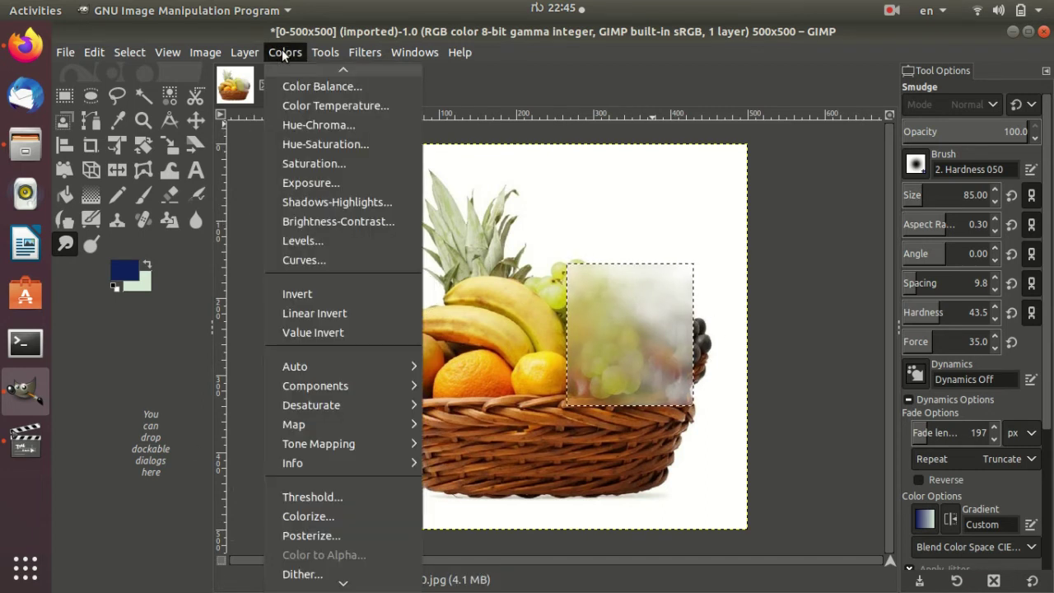
{"action": "left_click", "coordinate": [337, 144]}
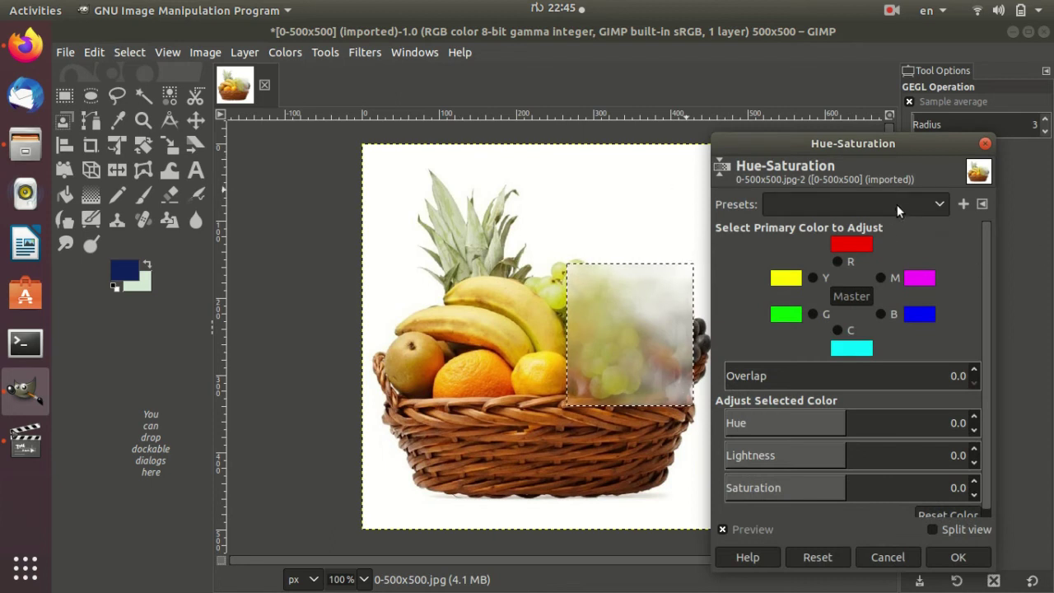
{"action": "left_click_drag", "start_coordinate": [847, 424], "coordinate": [886, 429]}
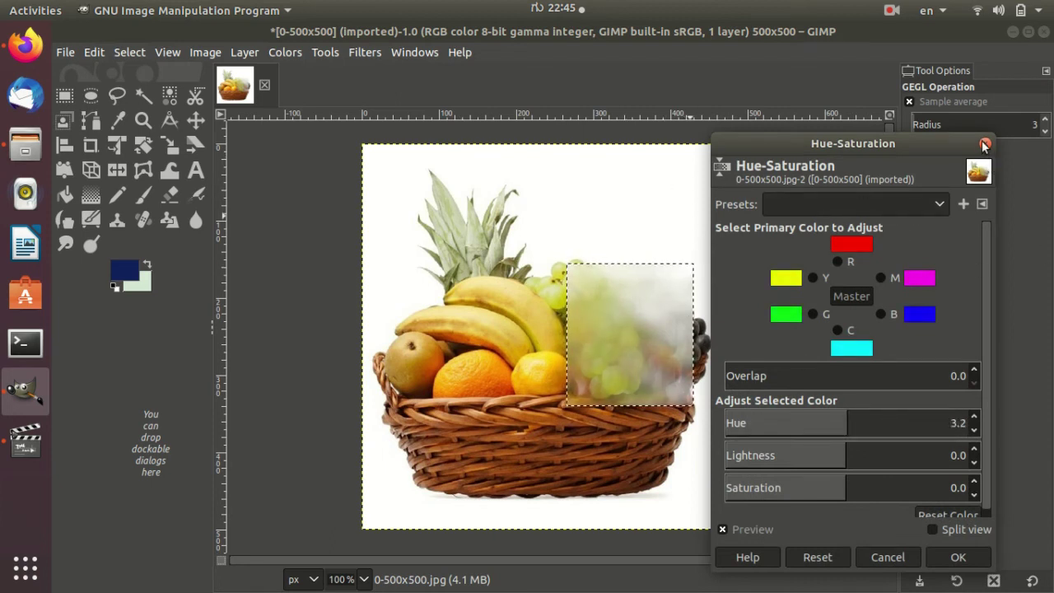
{"action": "key", "text": "Escape"}
{"action": "key", "text": "ctrl+z"}
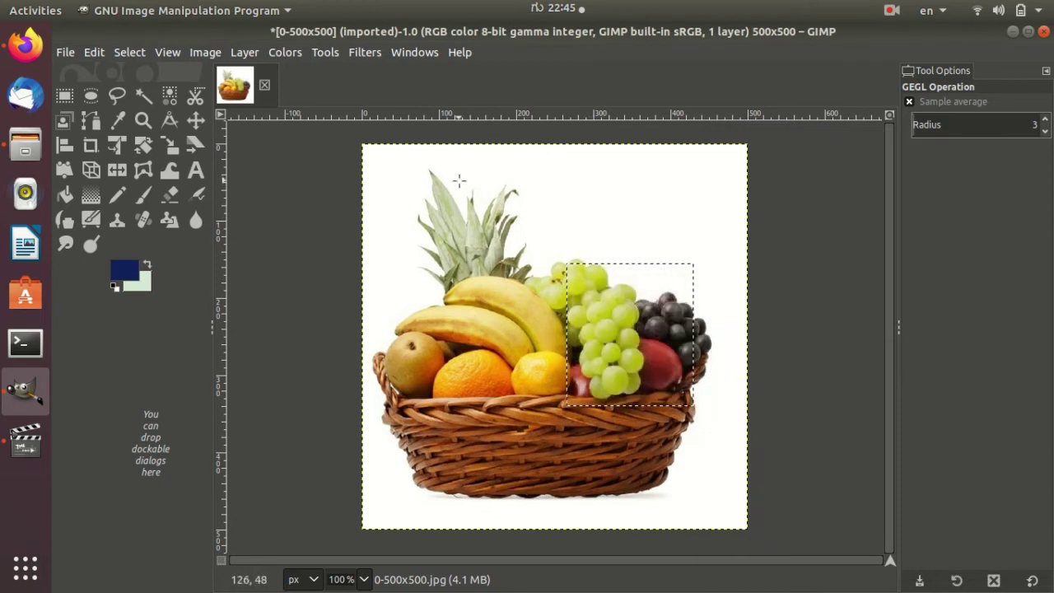
{"action": "left_click", "coordinate": [299, 51]}
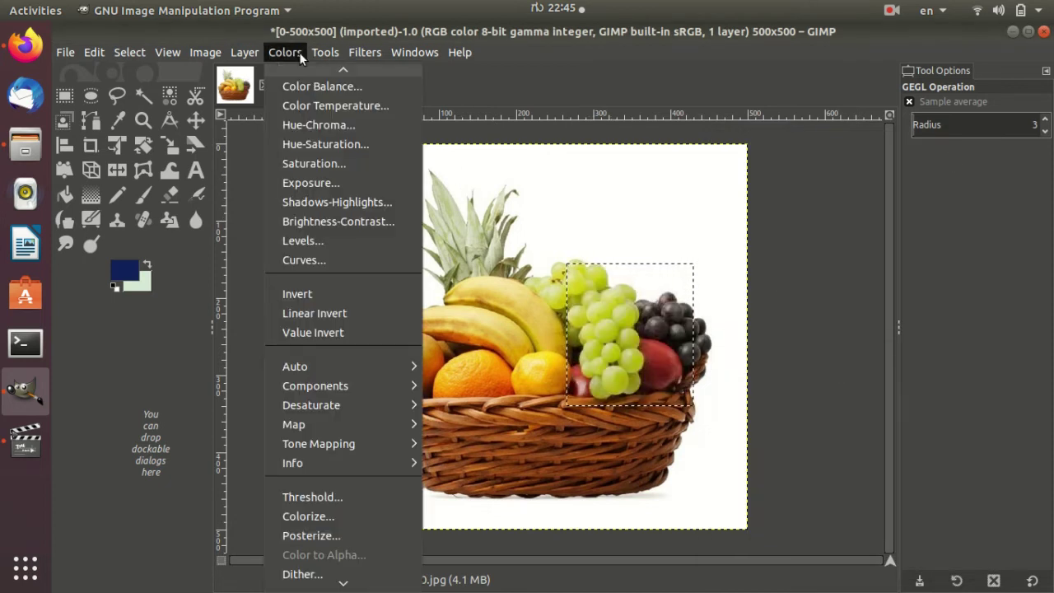
{"action": "left_click", "coordinate": [332, 144]}
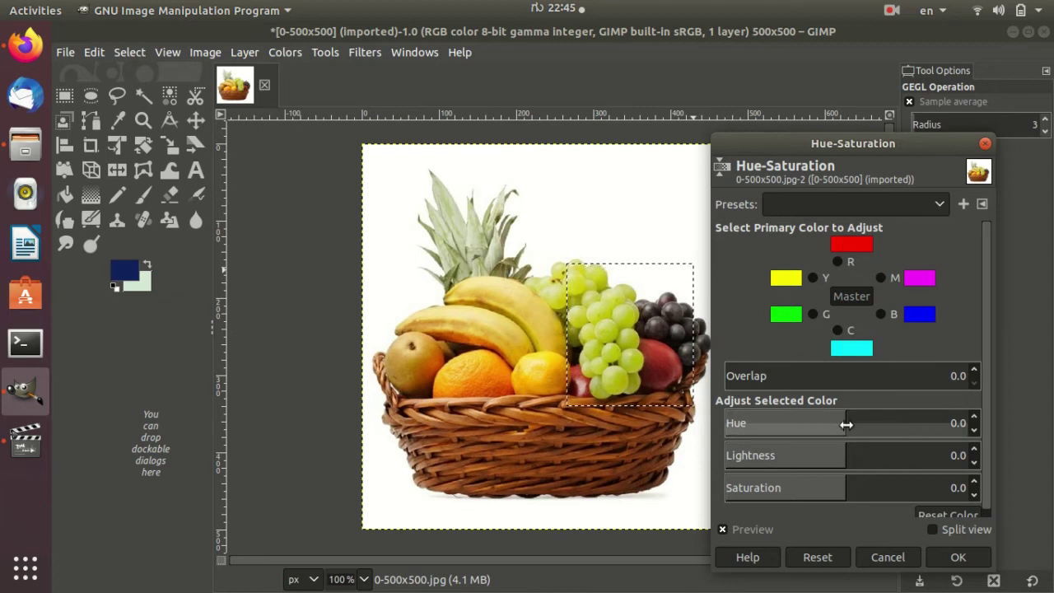
{"action": "mouse_move", "coordinate": [846, 424]}
{"action": "left_mouse_down"}
{"action": "mouse_move", "coordinate": [952, 423]}
{"action": "mouse_move", "coordinate": [556, 430]}
{"action": "mouse_move", "coordinate": [936, 434]}
{"action": "mouse_move", "coordinate": [683, 431]}
{"action": "left_mouse_up"}
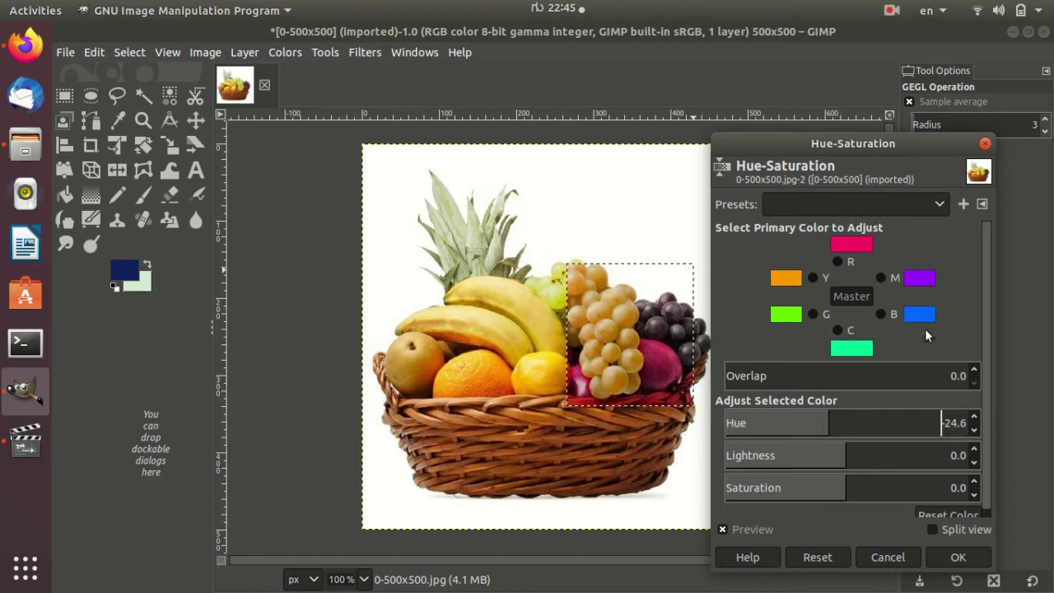
{"action": "left_click", "coordinate": [984, 145]}
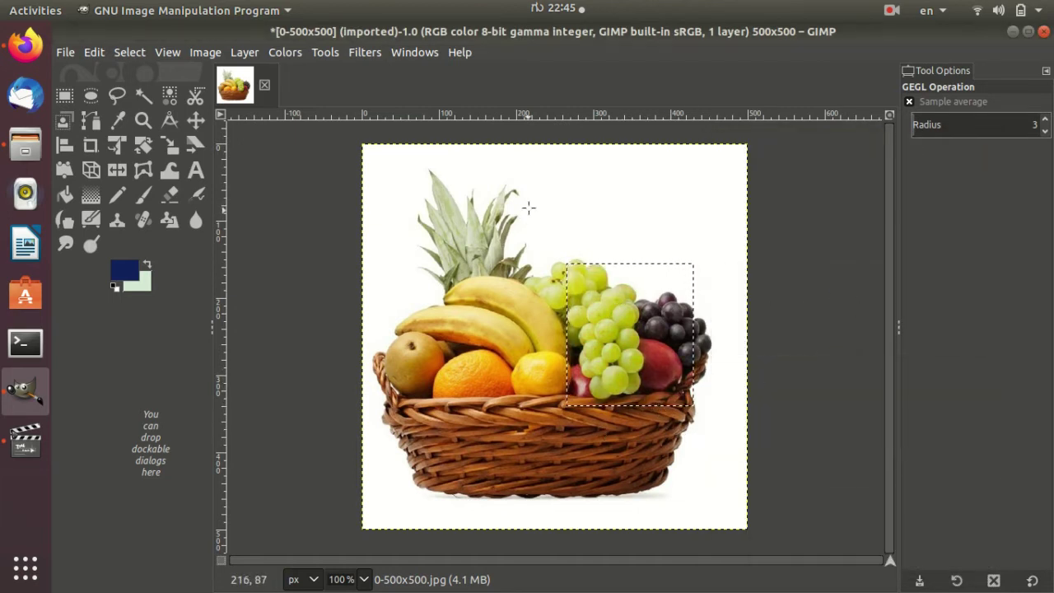
Step: Apply a Hue-Saturation hue shift of 20.0 to turn the grapes green
{"action": "left_click", "coordinate": [280, 51]}
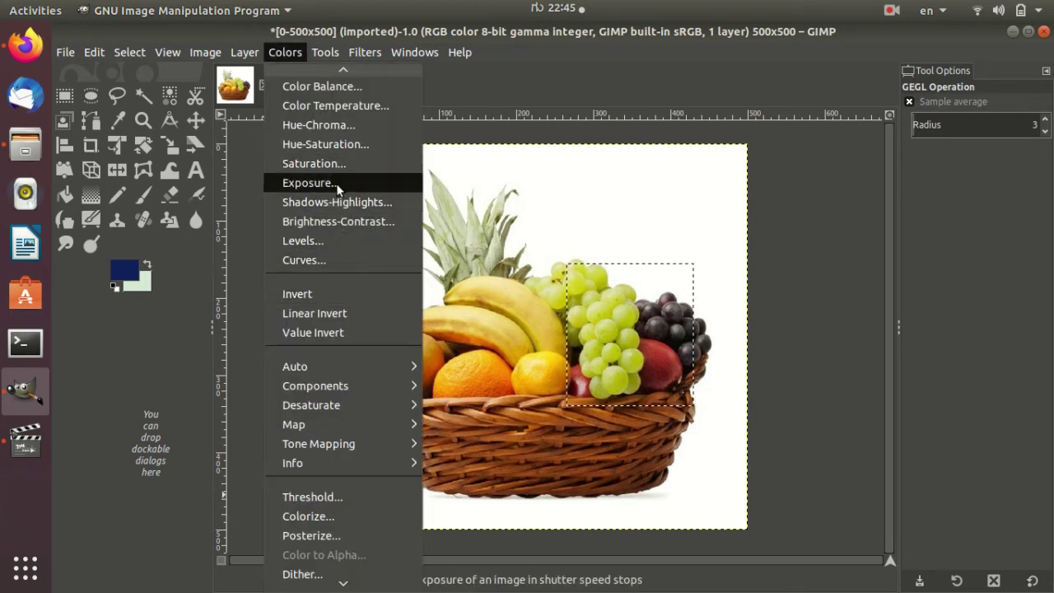
{"action": "left_click", "coordinate": [337, 142]}
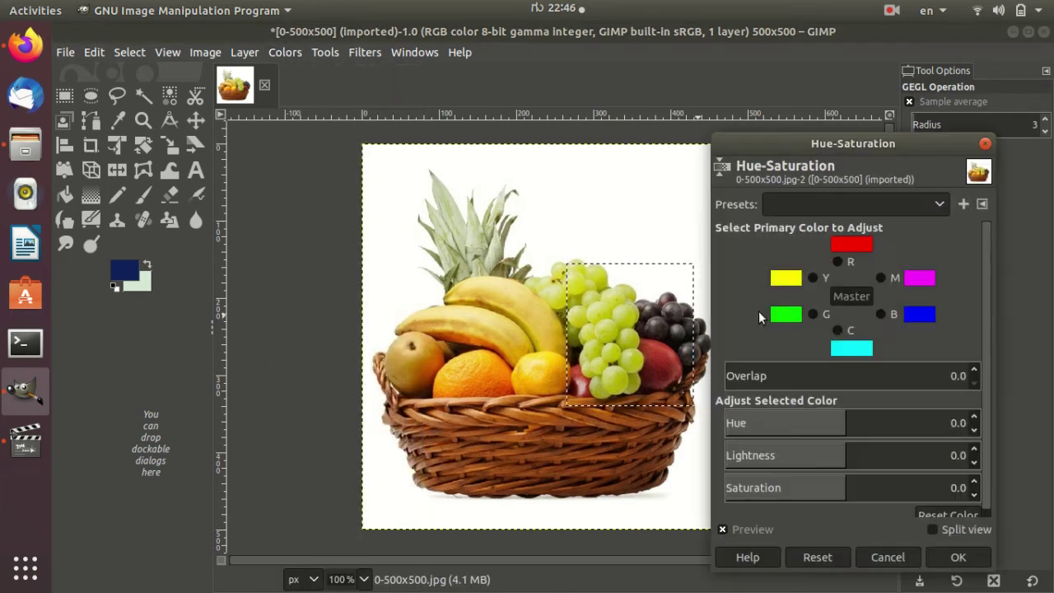
{"action": "left_click_drag", "start_coordinate": [844, 424], "coordinate": [947, 423]}
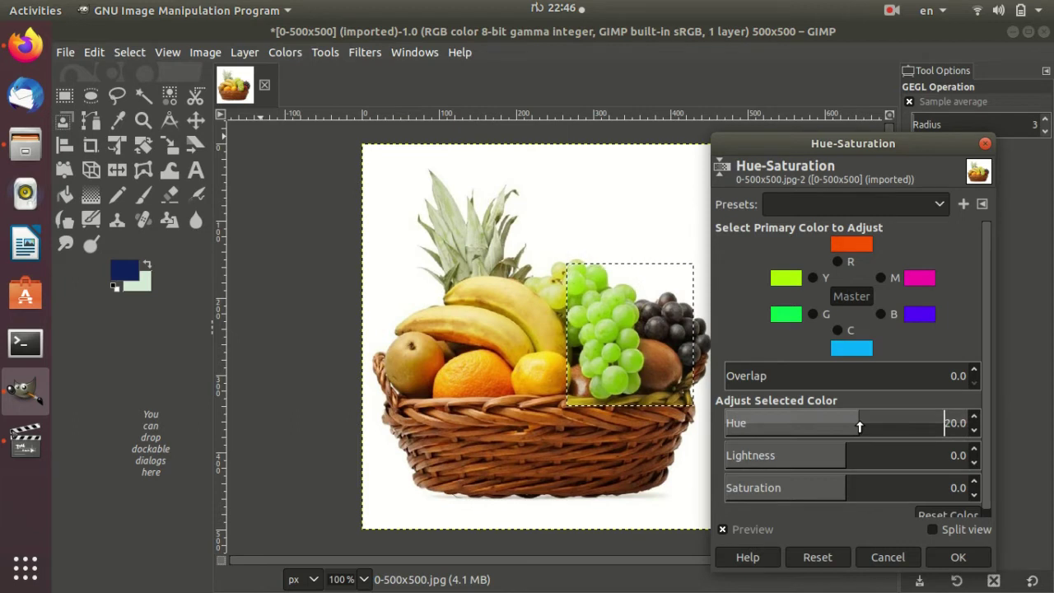
{"action": "left_click_drag", "start_coordinate": [856, 427], "coordinate": [935, 422]}
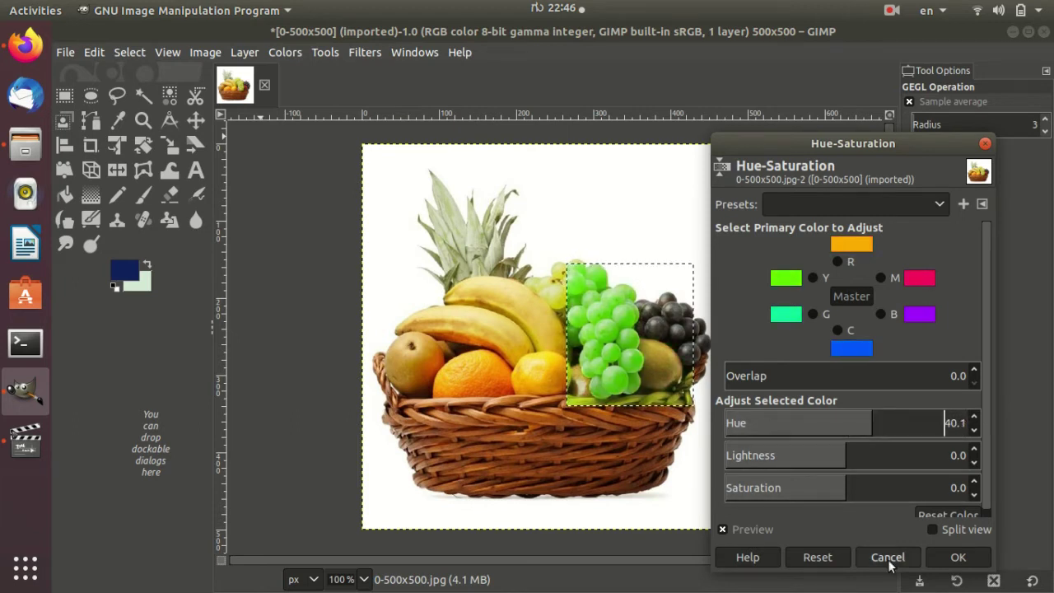
{"action": "left_click", "coordinate": [957, 556]}
{"action": "key", "text": "shift+ctrl+f"}
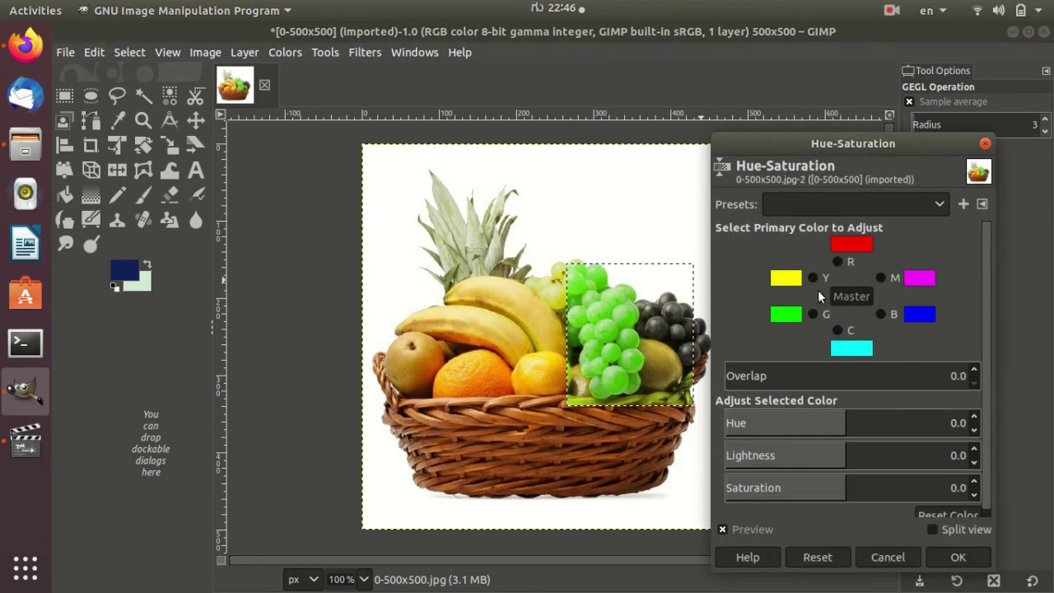
{"action": "left_click", "coordinate": [957, 557]}
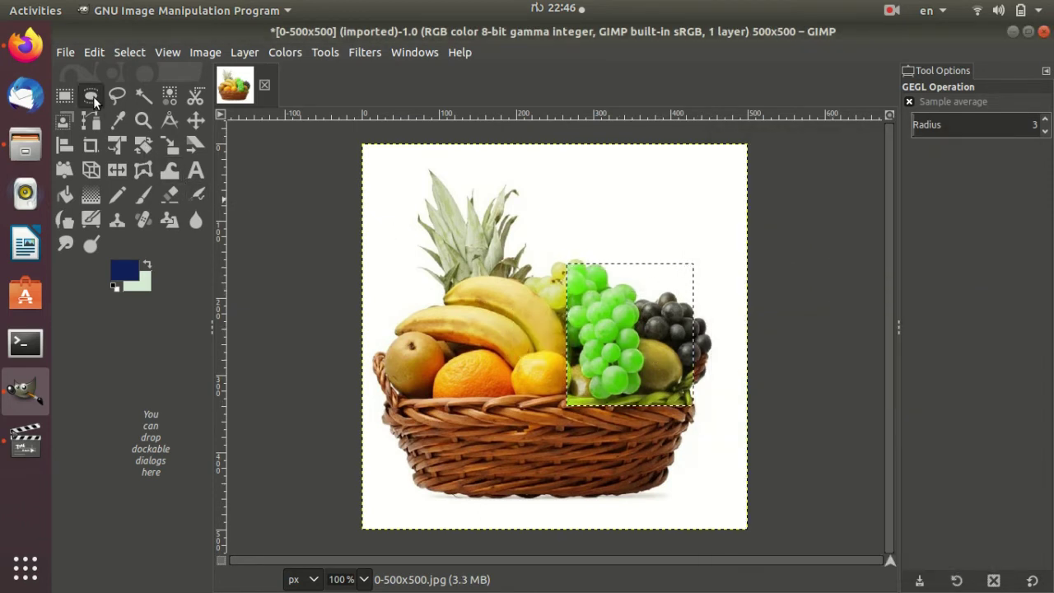
Step: Fit a 110×84 px Ellipse Select selection at 89,265 around the orange
{"action": "left_click", "coordinate": [92, 96]}
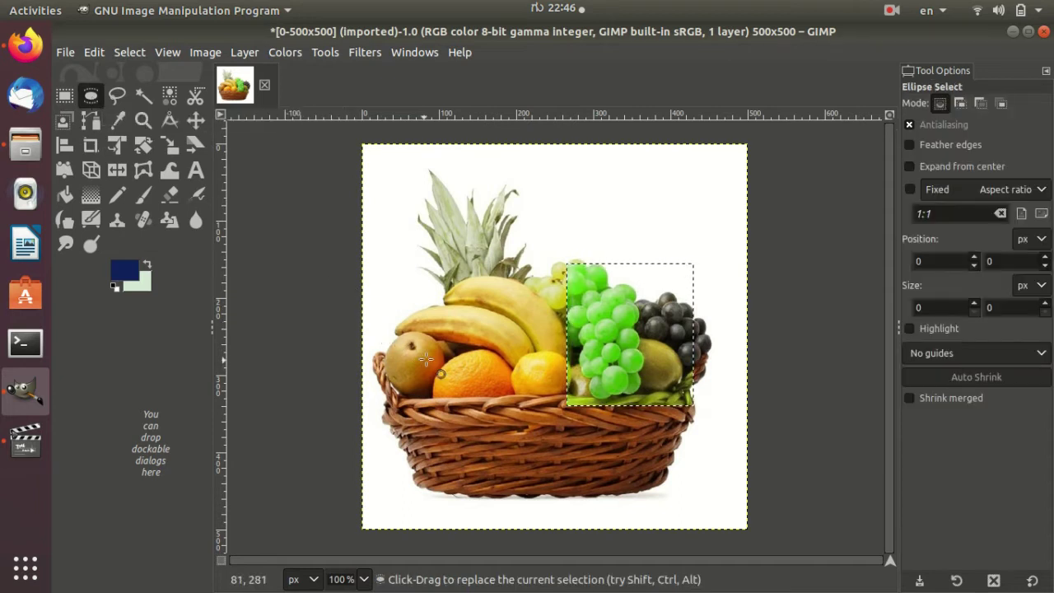
{"action": "left_click_drag", "start_coordinate": [435, 350], "coordinate": [515, 402]}
{"action": "mouse_move", "coordinate": [475, 377]}
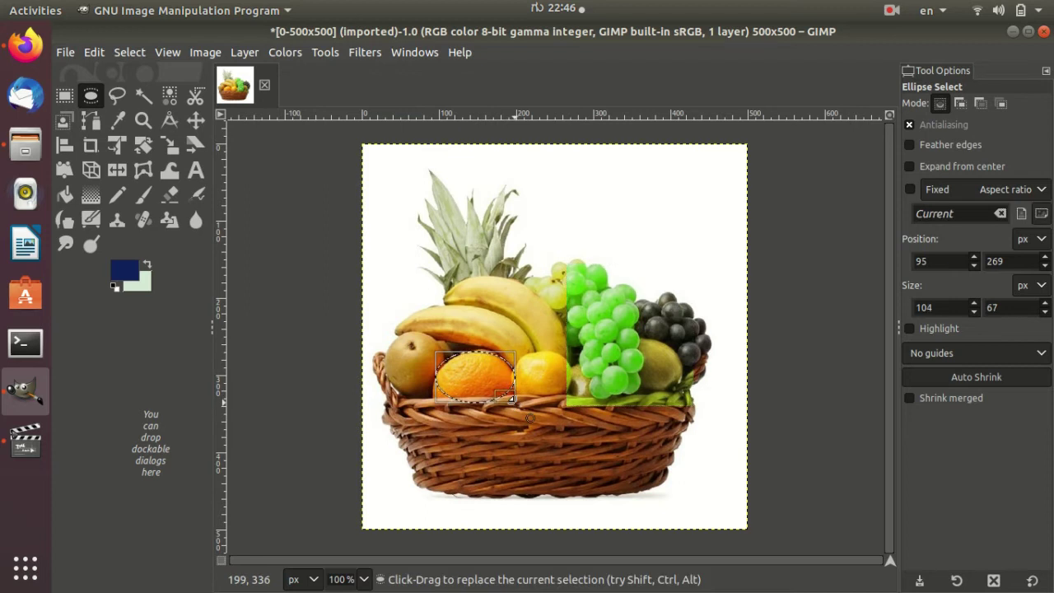
{"action": "left_click_drag", "start_coordinate": [445, 405], "coordinate": [450, 403]}
{"action": "mouse_move", "coordinate": [494, 372]}
{"action": "left_mouse_down"}
{"action": "mouse_move", "coordinate": [515, 331]}
{"action": "mouse_move", "coordinate": [589, 315]}
{"action": "left_mouse_up"}
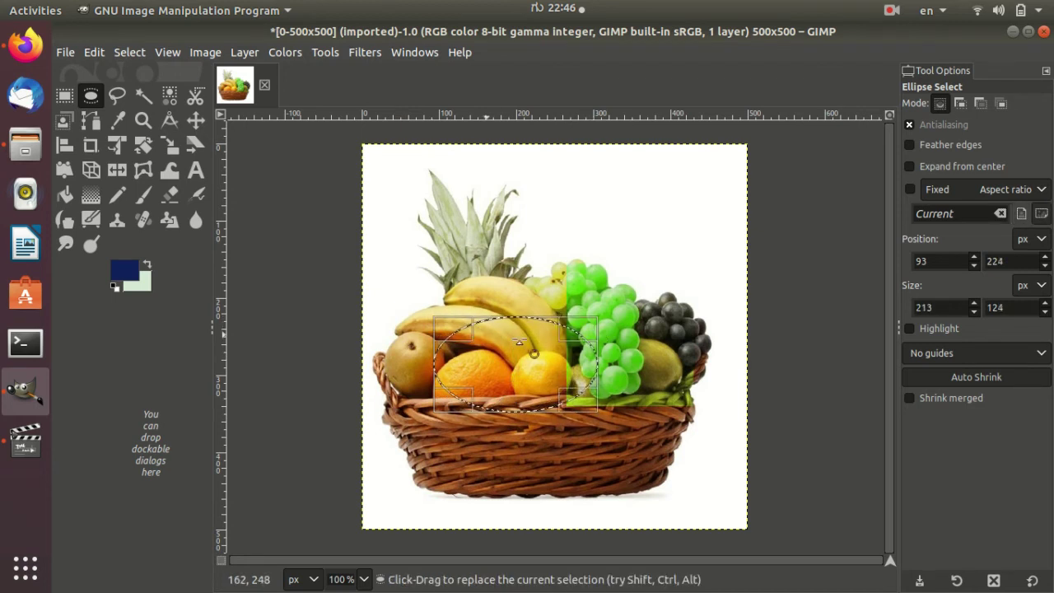
{"action": "left_click_drag", "start_coordinate": [517, 325], "coordinate": [493, 361]}
{"action": "mouse_move", "coordinate": [448, 395]}
{"action": "left_mouse_down"}
{"action": "mouse_move", "coordinate": [410, 437]}
{"action": "mouse_move", "coordinate": [446, 405]}
{"action": "left_mouse_up"}
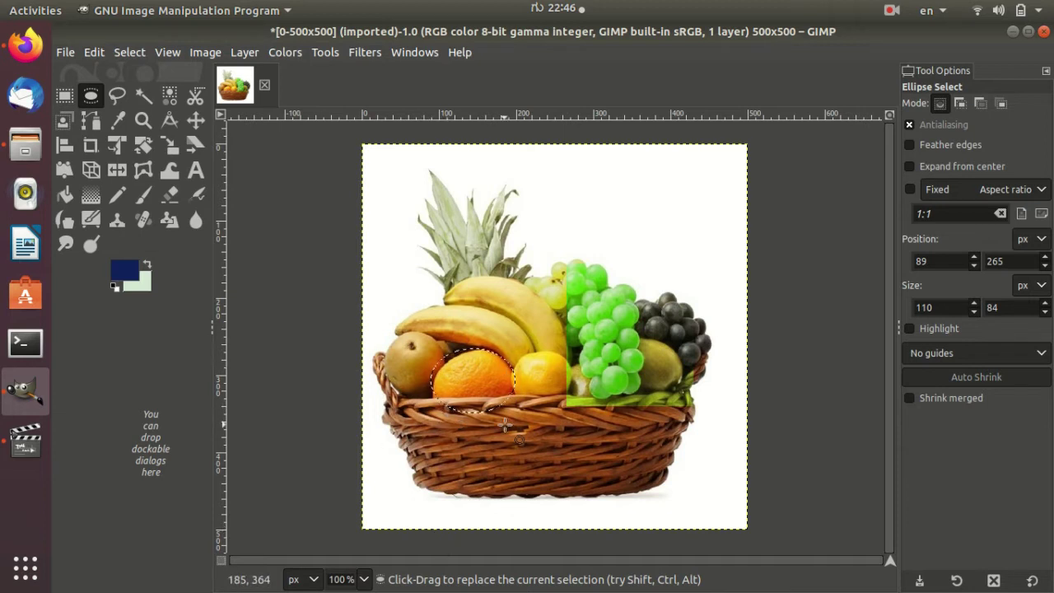
Step: Use Hue-Saturation with a negative Hue shift to turn the orange a deeper red-orange
{"action": "left_click", "coordinate": [288, 52]}
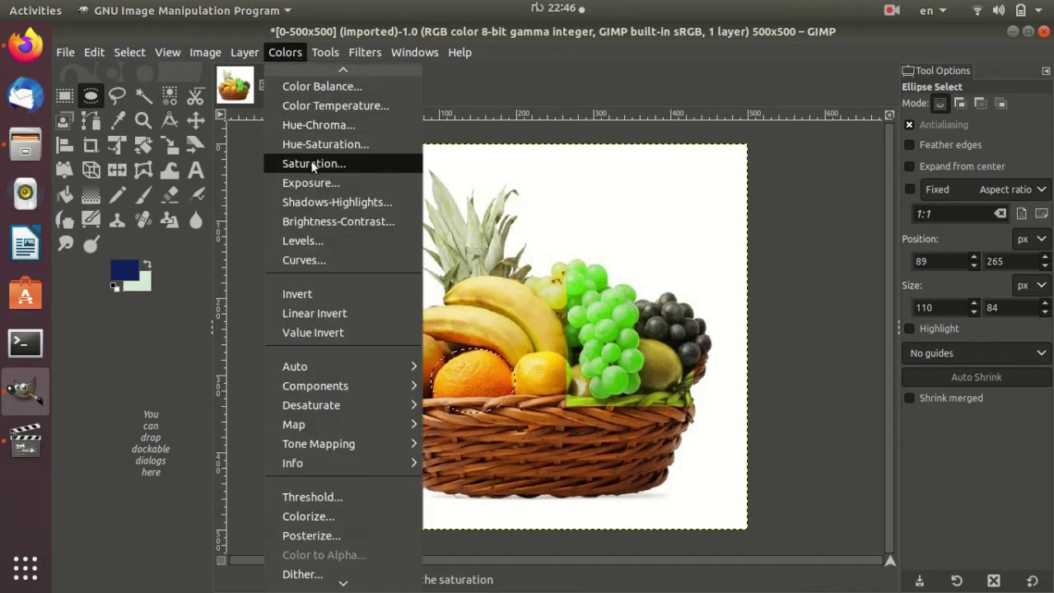
{"action": "left_click", "coordinate": [342, 145]}
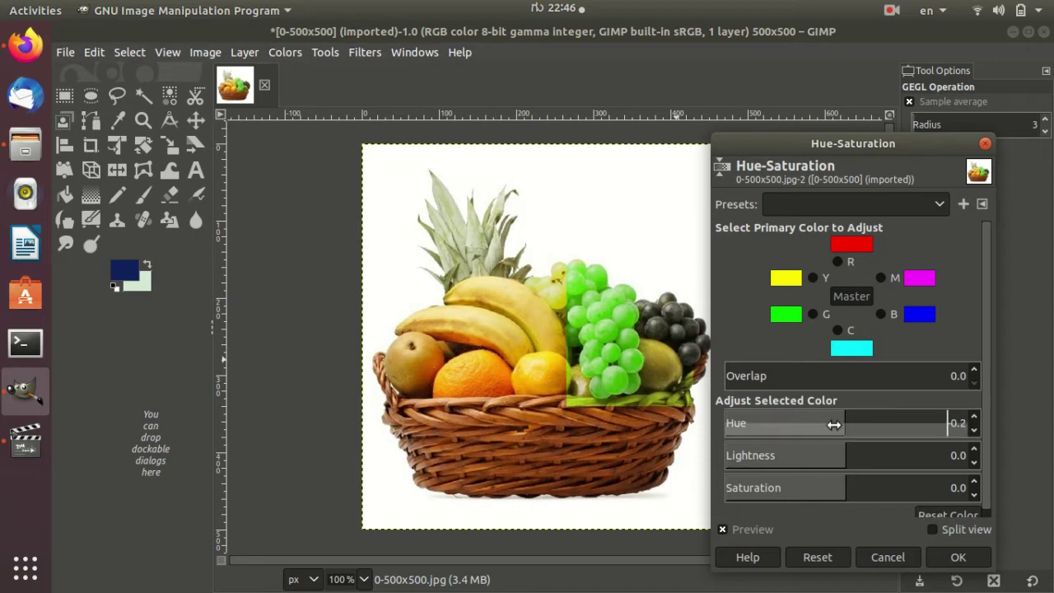
{"action": "mouse_move", "coordinate": [849, 422]}
{"action": "left_mouse_down"}
{"action": "mouse_move", "coordinate": [716, 423]}
{"action": "mouse_move", "coordinate": [908, 429]}
{"action": "left_mouse_up"}
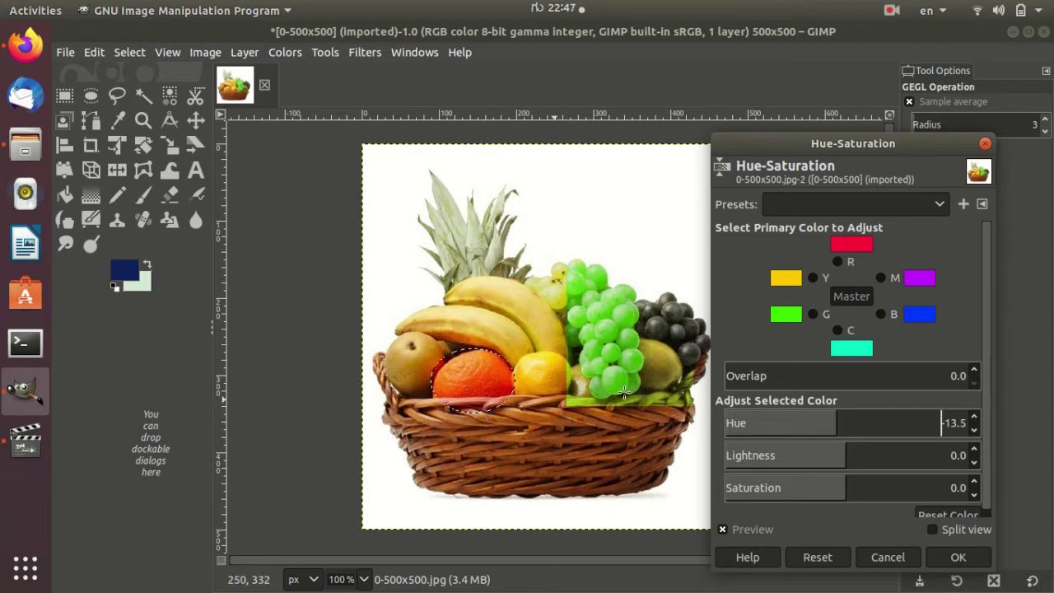
{"action": "left_click", "coordinate": [958, 557]}
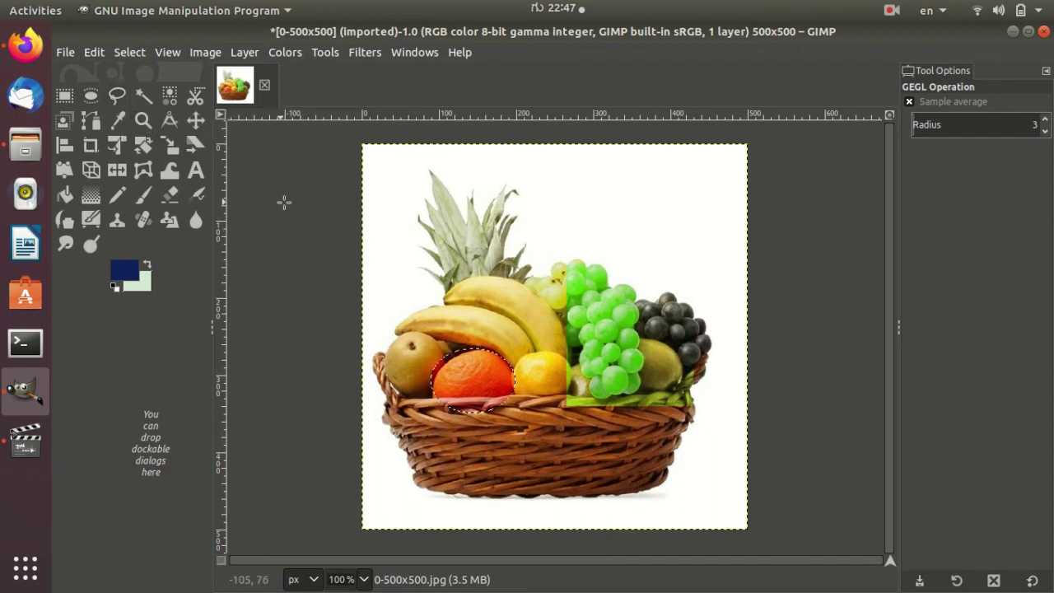
Step: Trace a closed freehand selection around the pineapple leaves
{"action": "left_click", "coordinate": [117, 97]}
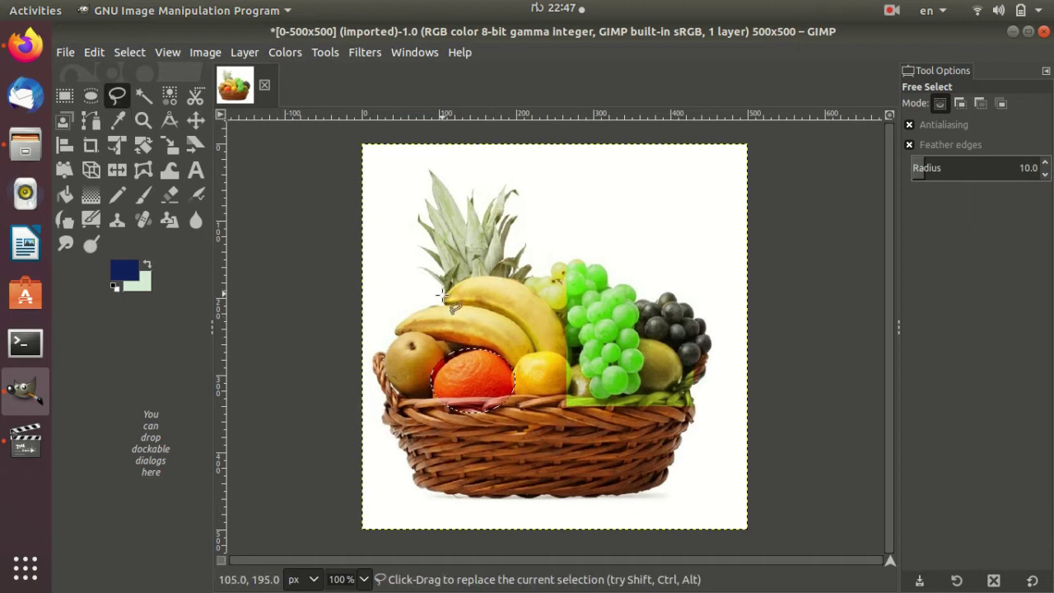
{"action": "mouse_move", "coordinate": [442, 294]}
{"action": "left_mouse_down"}
{"action": "mouse_move", "coordinate": [417, 241]}
{"action": "mouse_move", "coordinate": [422, 189]}
{"action": "mouse_move", "coordinate": [467, 207]}
{"action": "mouse_move", "coordinate": [511, 200]}
{"action": "mouse_move", "coordinate": [529, 246]}
{"action": "mouse_move", "coordinate": [558, 271]}
{"action": "mouse_move", "coordinate": [542, 291]}
{"action": "mouse_move", "coordinate": [442, 293]}
{"action": "left_mouse_up"}
{"action": "key", "text": "Return"}
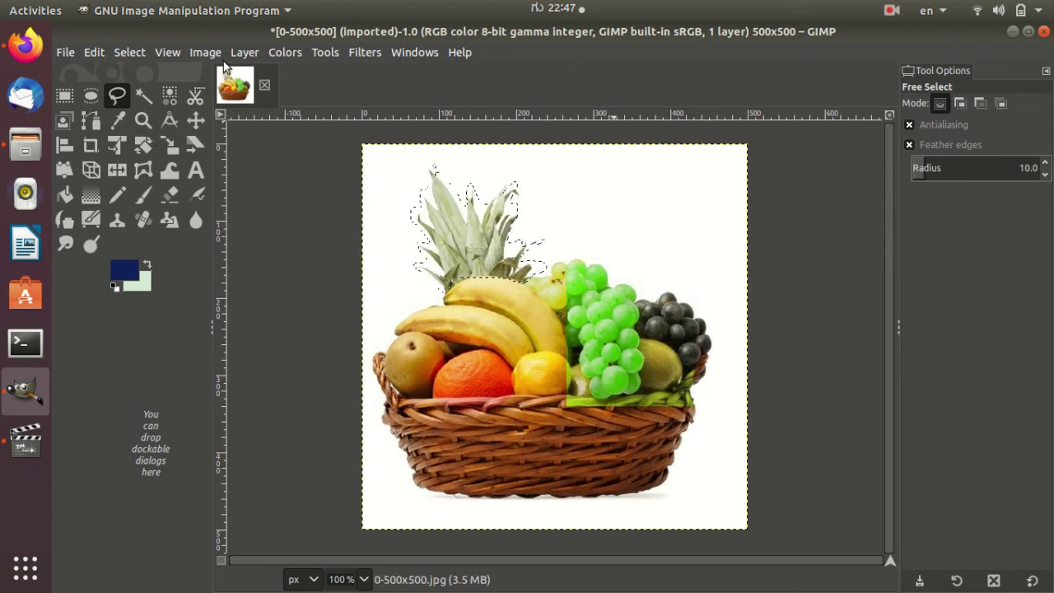
{"action": "left_click", "coordinate": [65, 195]}
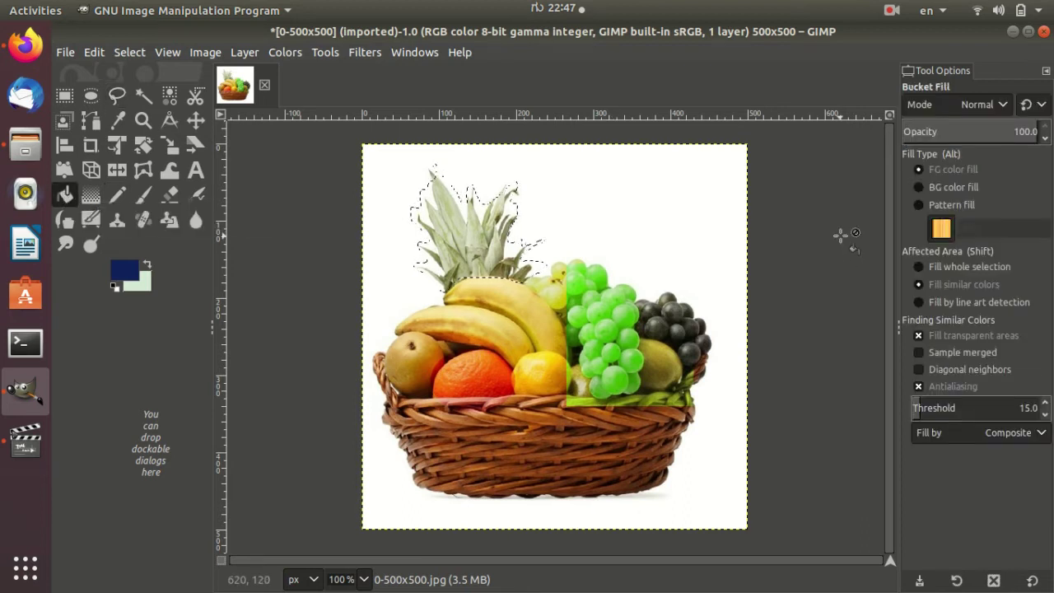
Step: Bucket-fill the pineapple leaves navy in Normal mode, raising Threshold to 36 for the lower leaves
{"action": "left_click", "coordinate": [923, 107]}
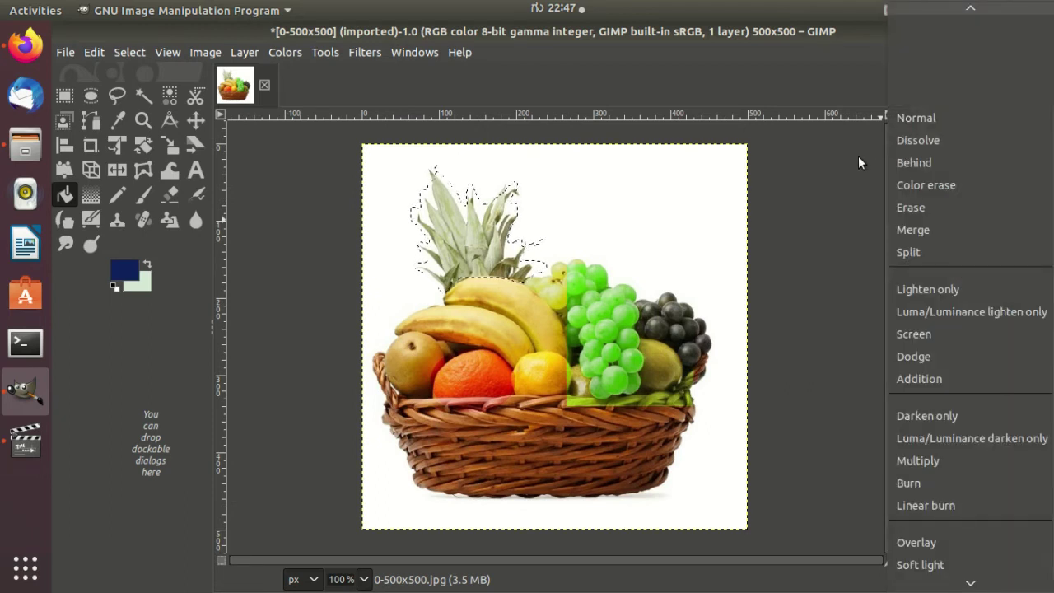
{"action": "left_click", "coordinate": [905, 116]}
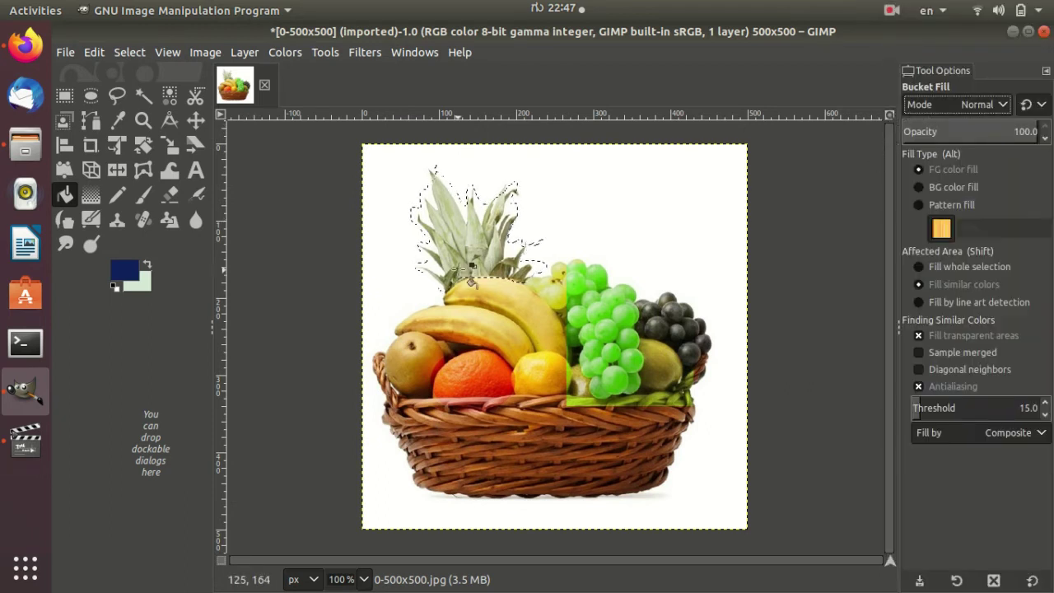
{"action": "left_click", "coordinate": [455, 247]}
{"action": "left_click", "coordinate": [490, 233]}
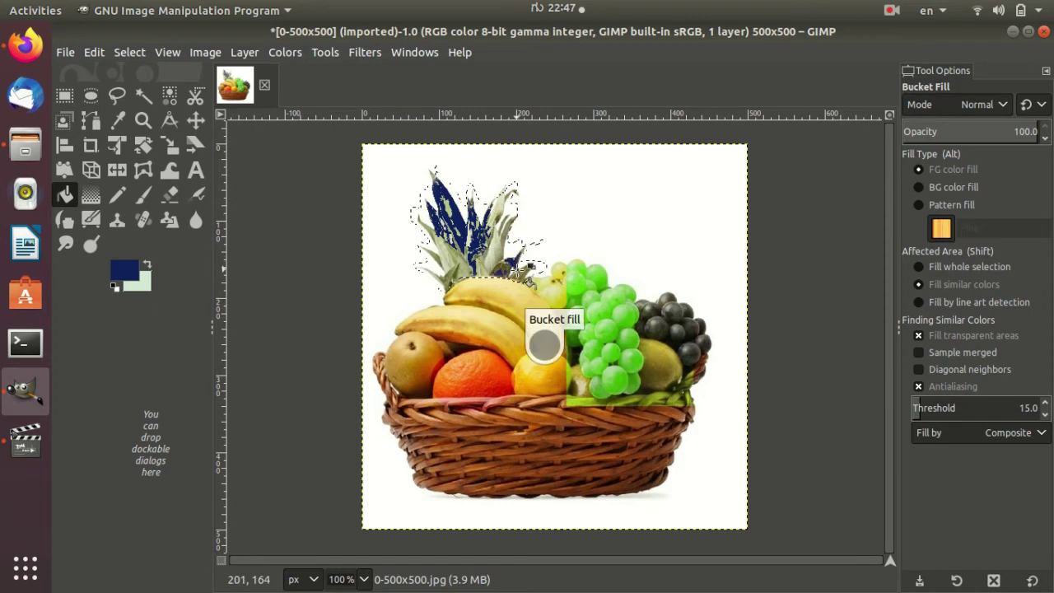
{"action": "left_click", "coordinate": [518, 207]}
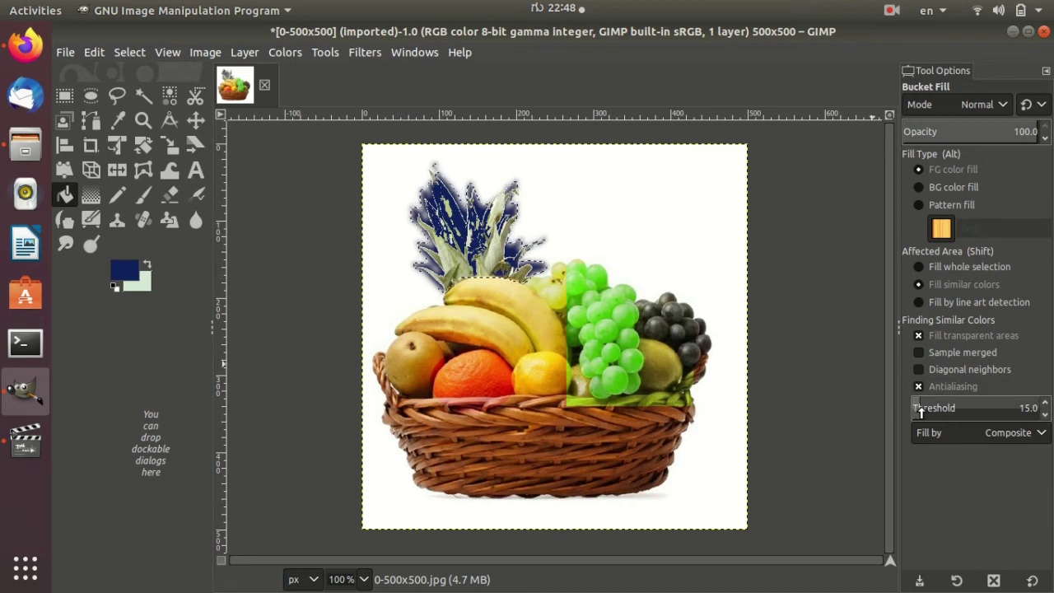
{"action": "left_click_drag", "start_coordinate": [920, 412], "coordinate": [931, 412]}
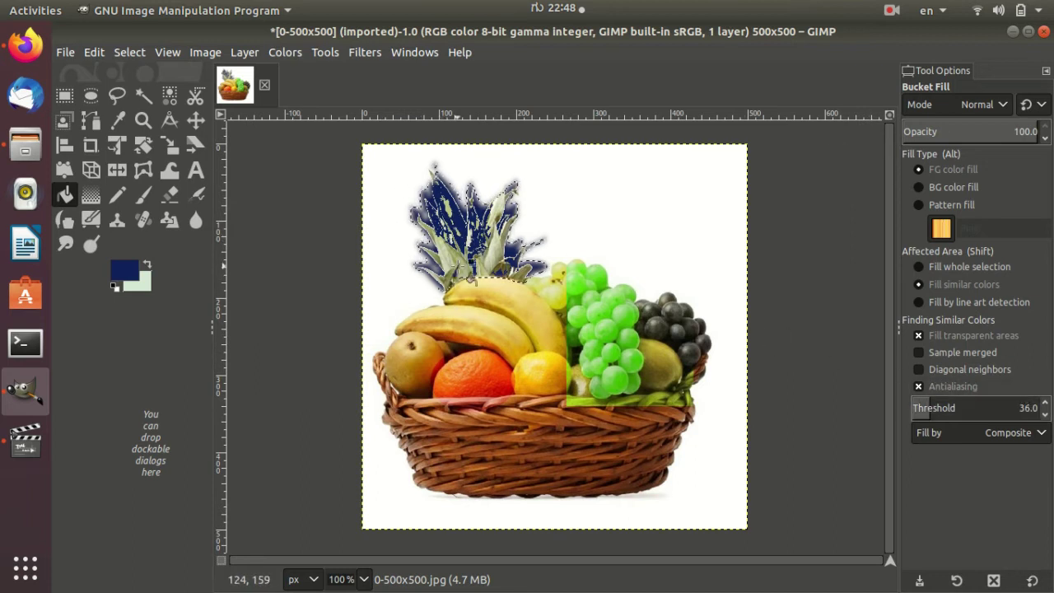
{"action": "left_click", "coordinate": [459, 266]}
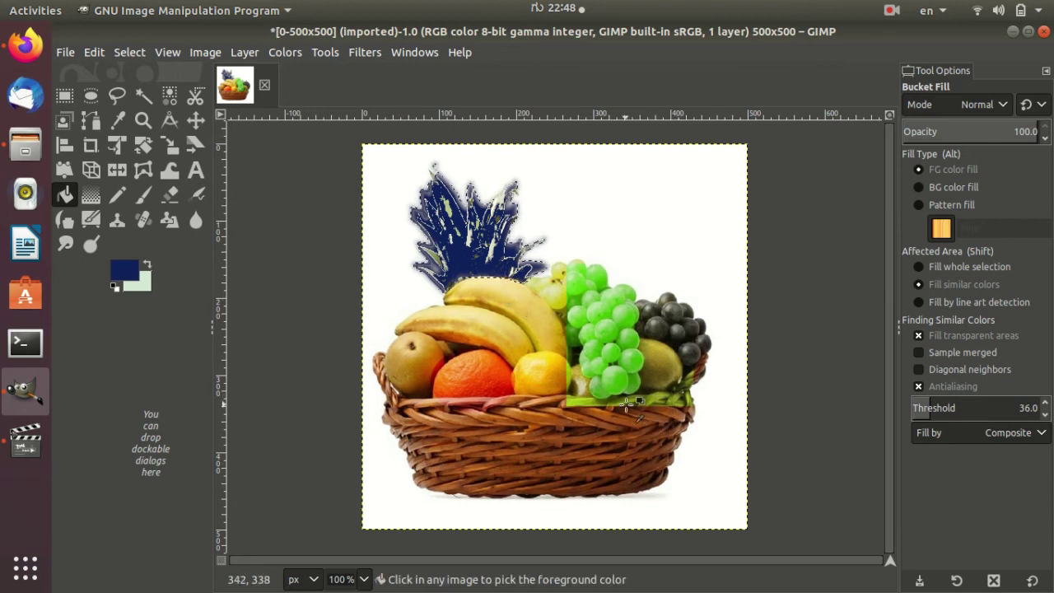
Step: Undo the navy leaf fills, then paint the selected orange solid navy with the Paintbrush
{"action": "key", "text": "ctrl+z"}
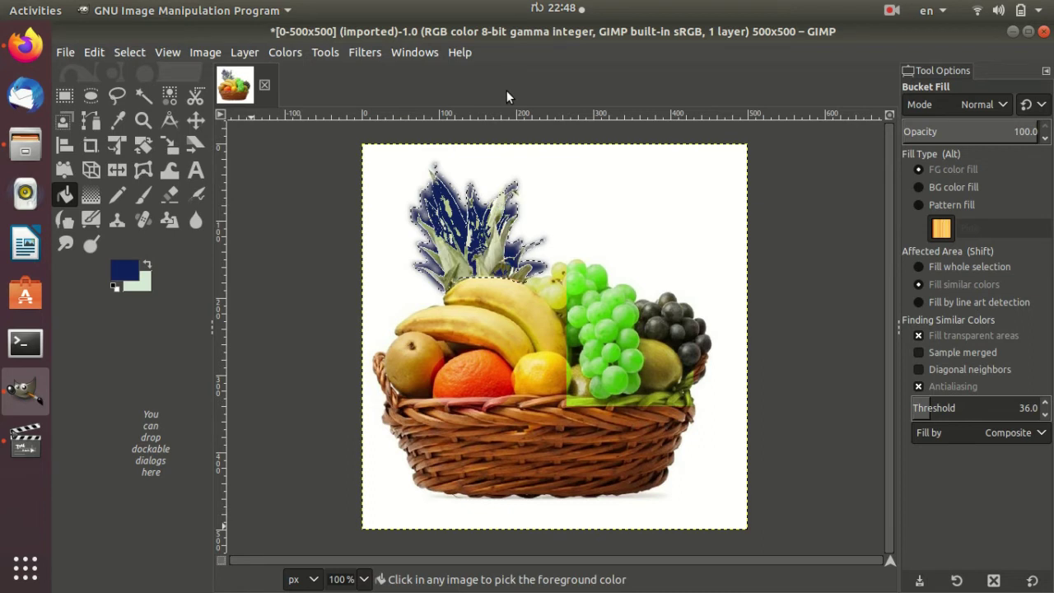
{"action": "key", "text": "ctrl+z"}
{"action": "key", "text": "ctrl+z"}
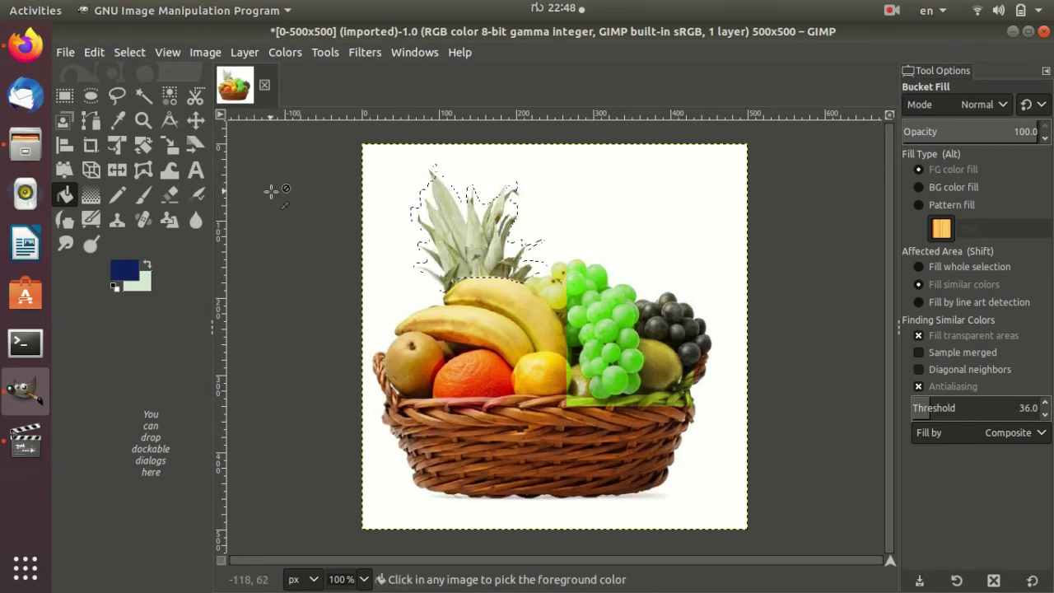
{"action": "key", "text": "ctrl+z"}
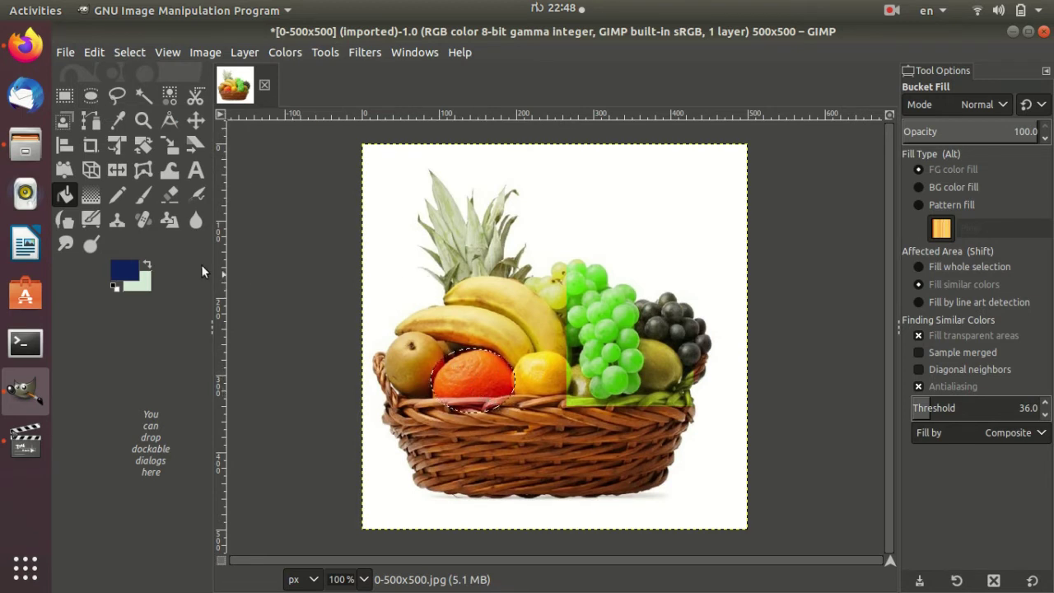
{"action": "left_click", "coordinate": [142, 198]}
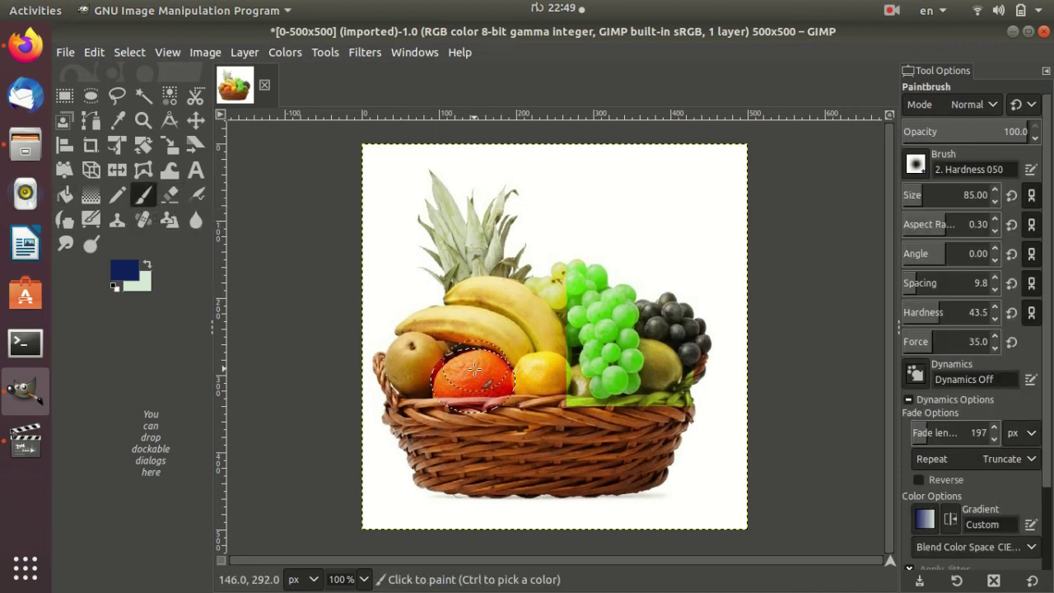
{"action": "mouse_move", "coordinate": [484, 387]}
{"action": "left_mouse_down"}
{"action": "mouse_move", "coordinate": [440, 370]}
{"action": "mouse_move", "coordinate": [503, 377]}
{"action": "left_mouse_up"}
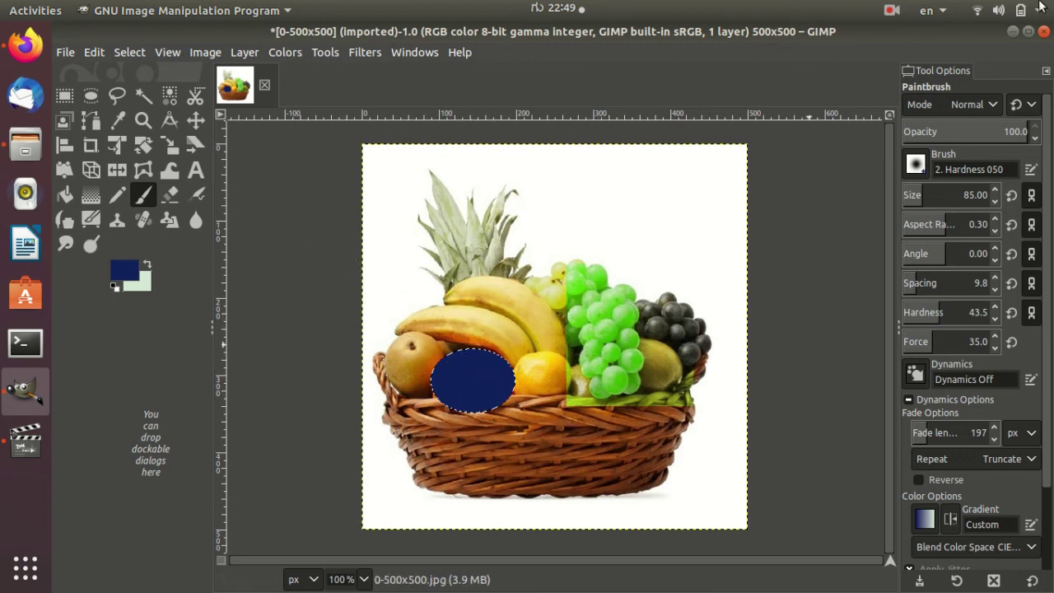
Step: Draw a 63×87 px elliptical selection over the pear at the basket's left edge
{"action": "left_click", "coordinate": [92, 98]}
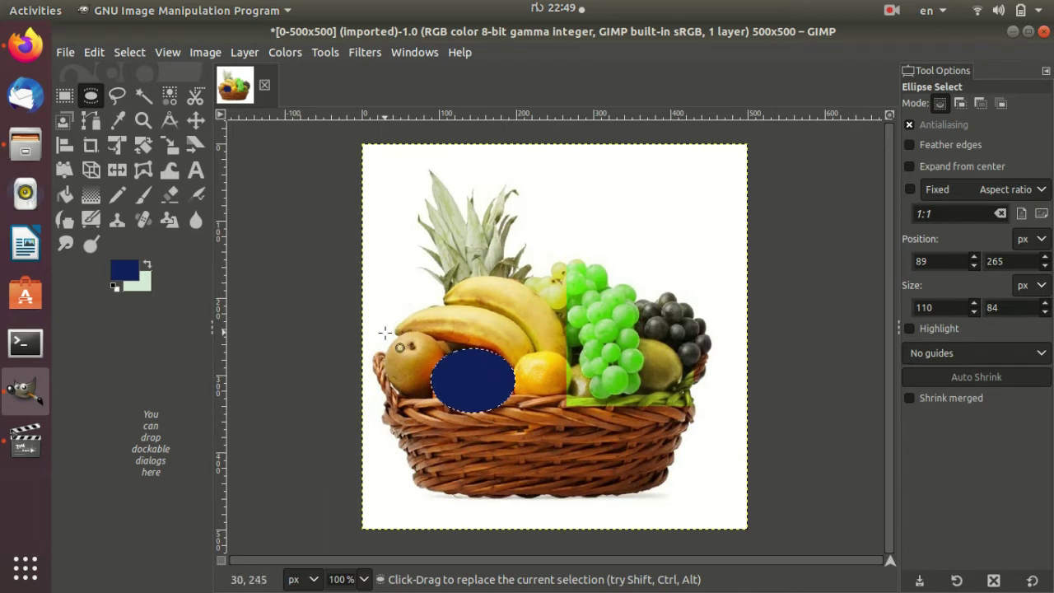
{"action": "mouse_move", "coordinate": [388, 333]}
{"action": "left_mouse_down"}
{"action": "mouse_move", "coordinate": [404, 338]}
{"action": "mouse_move", "coordinate": [432, 399]}
{"action": "left_mouse_up"}
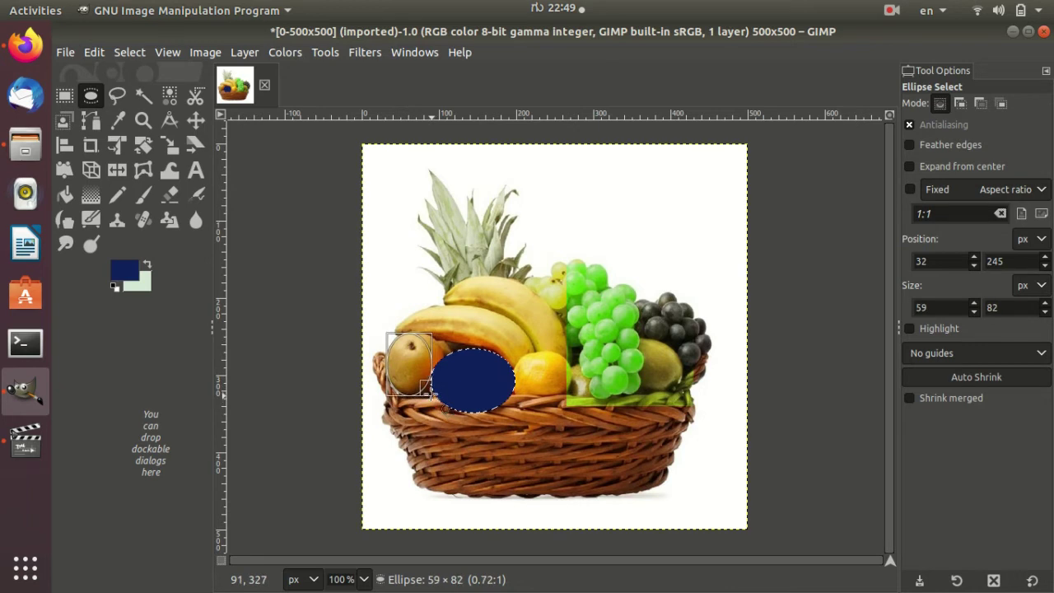
{"action": "left_click_drag", "start_coordinate": [438, 416], "coordinate": [433, 410]}
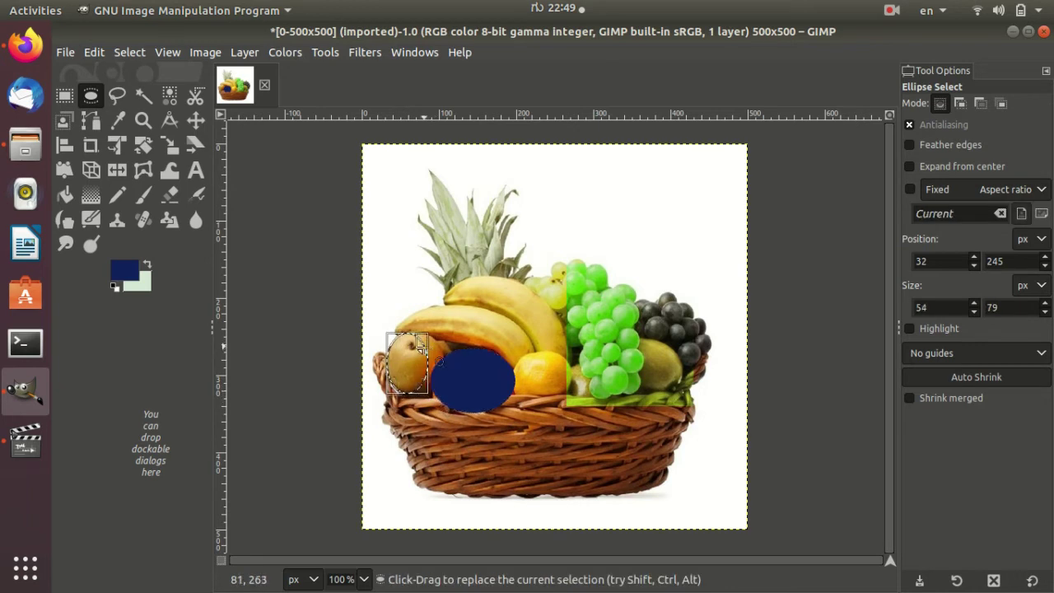
{"action": "left_click_drag", "start_coordinate": [420, 343], "coordinate": [428, 337]}
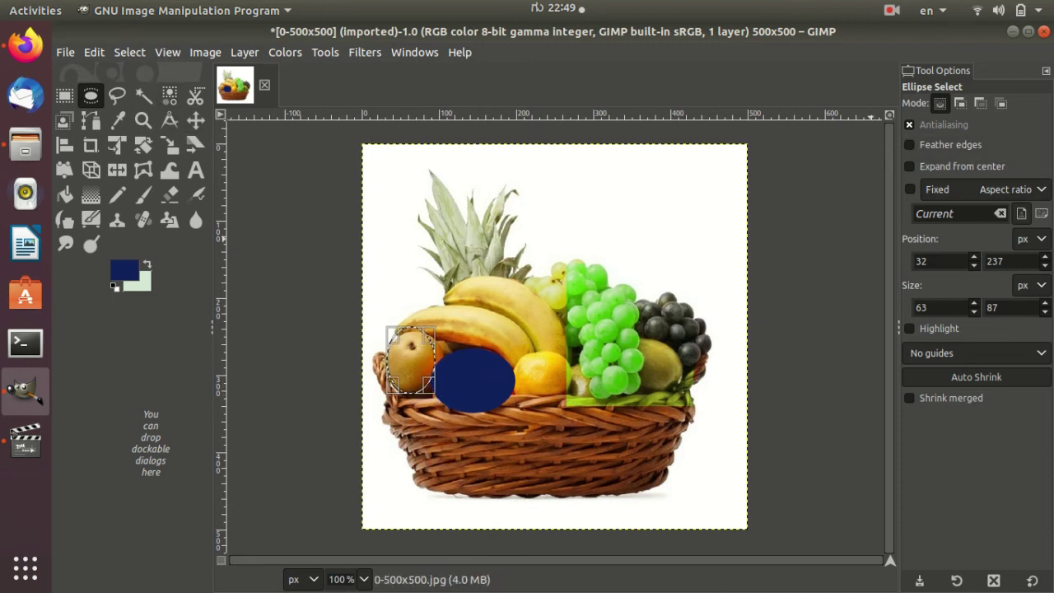
Step: Enable 10-radius feathered edges and bucket-fill the pear selection dark navy
{"action": "left_click", "coordinate": [938, 145]}
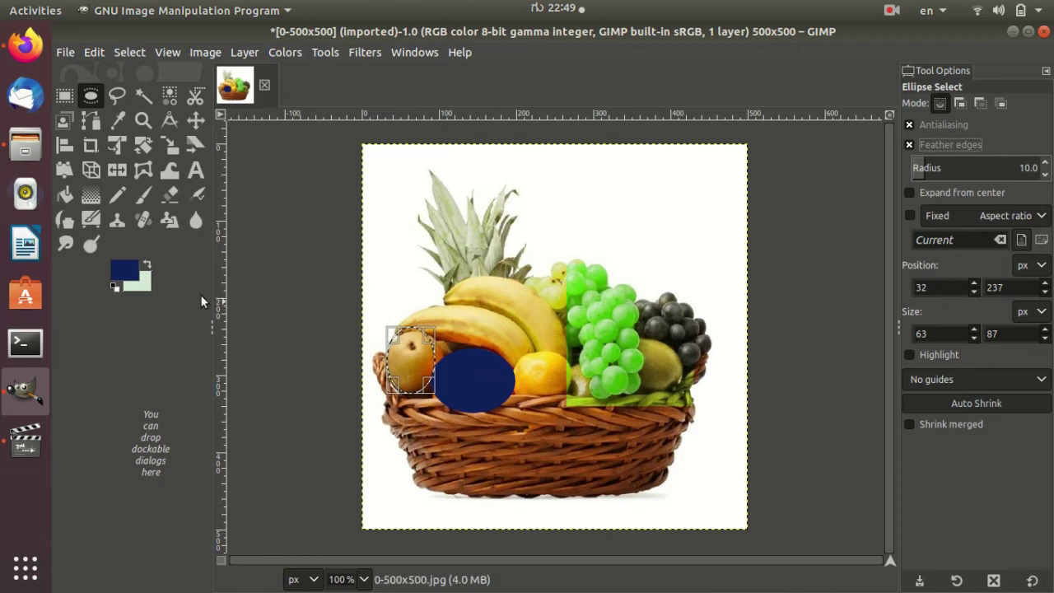
{"action": "left_click", "coordinate": [65, 195]}
{"action": "left_click", "coordinate": [408, 352]}
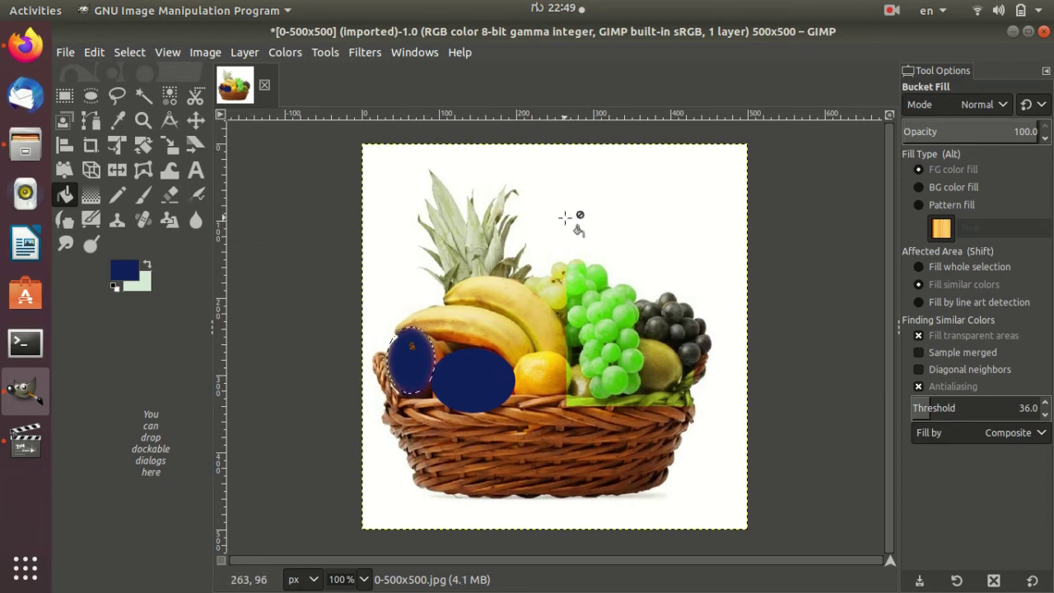
{"action": "left_click", "coordinate": [89, 95]}
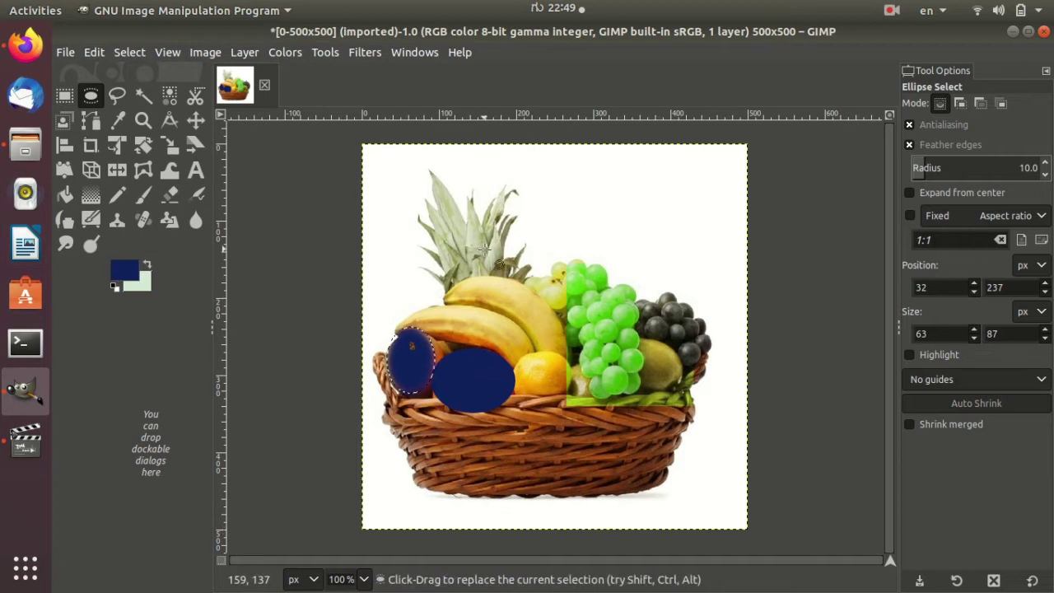
{"action": "left_click", "coordinate": [65, 194]}
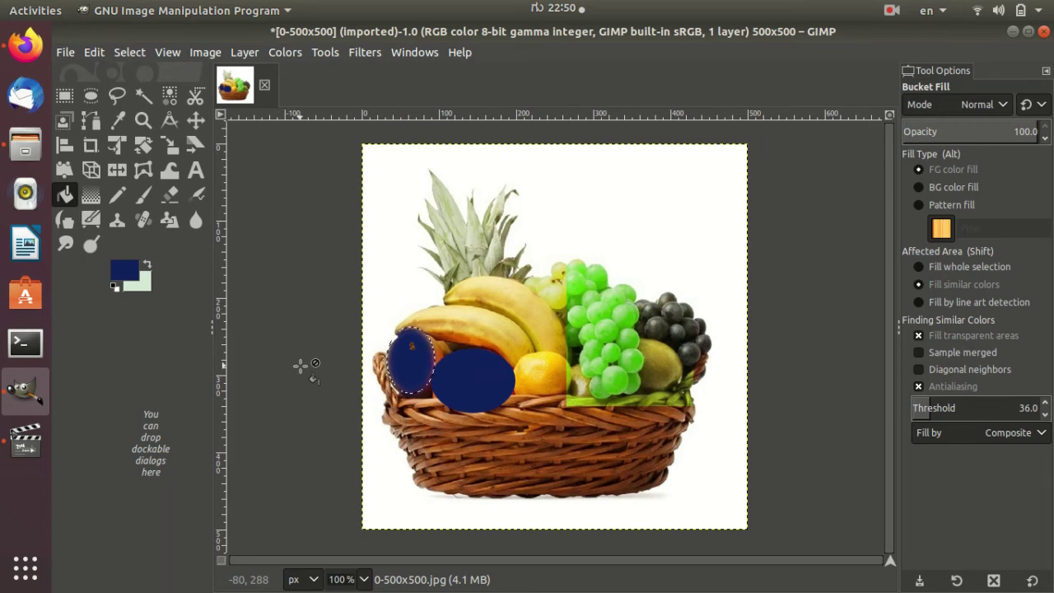
{"action": "left_click", "coordinate": [82, 94]}
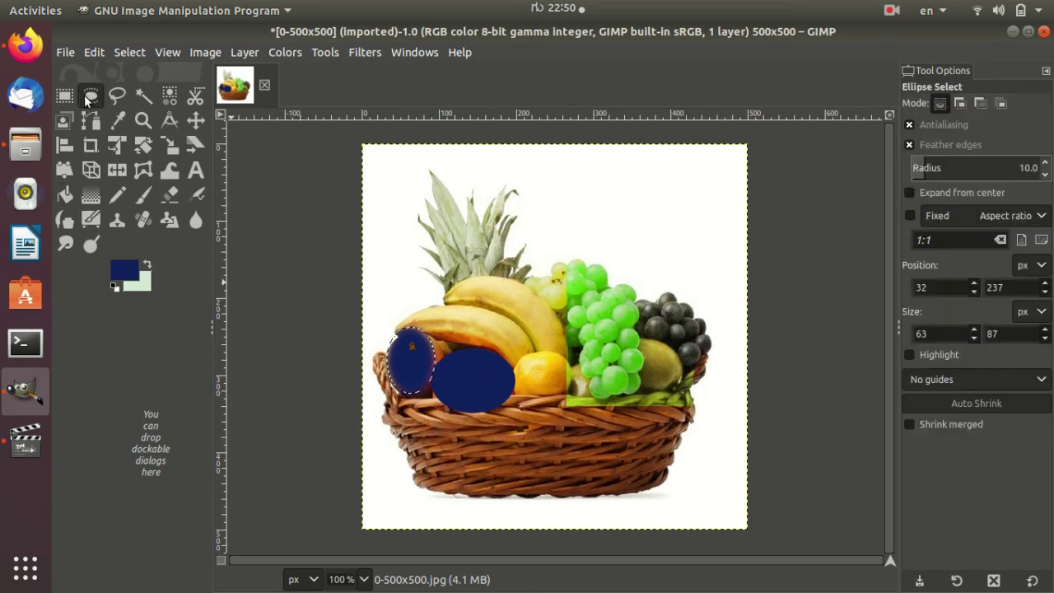
{"action": "left_click", "coordinate": [66, 99]}
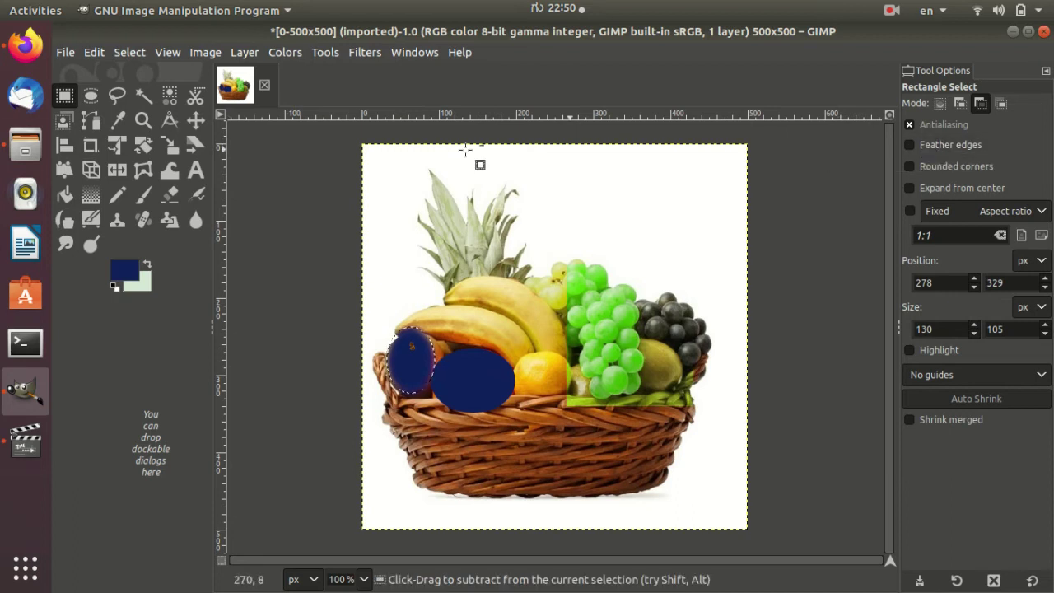
{"action": "left_click", "coordinate": [120, 97]}
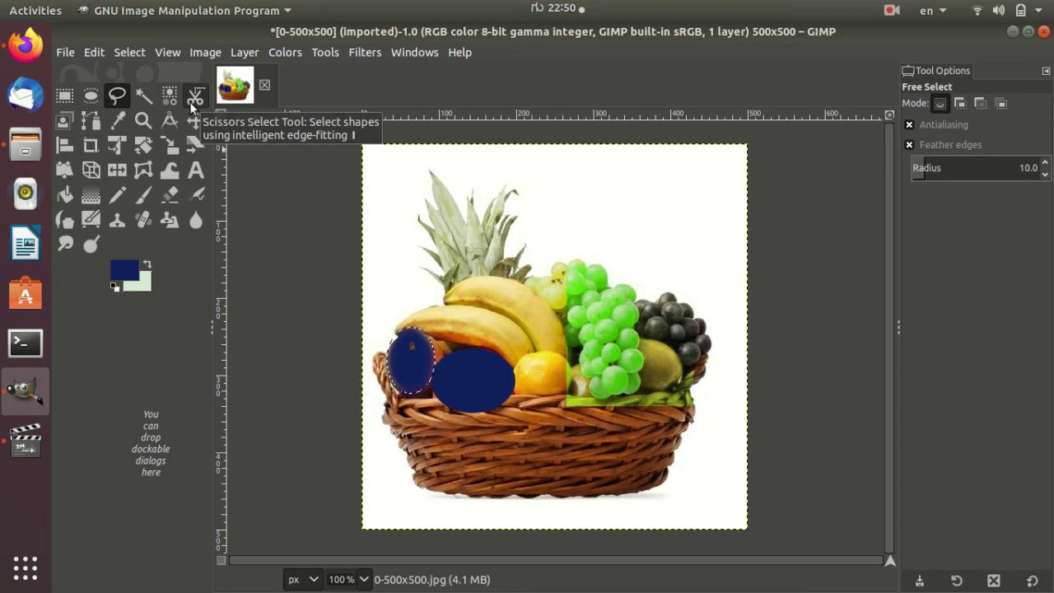
Step: Start a Scissors Select outline up the pineapple leaves, across its top and down toward the grapes
{"action": "left_click", "coordinate": [189, 101]}
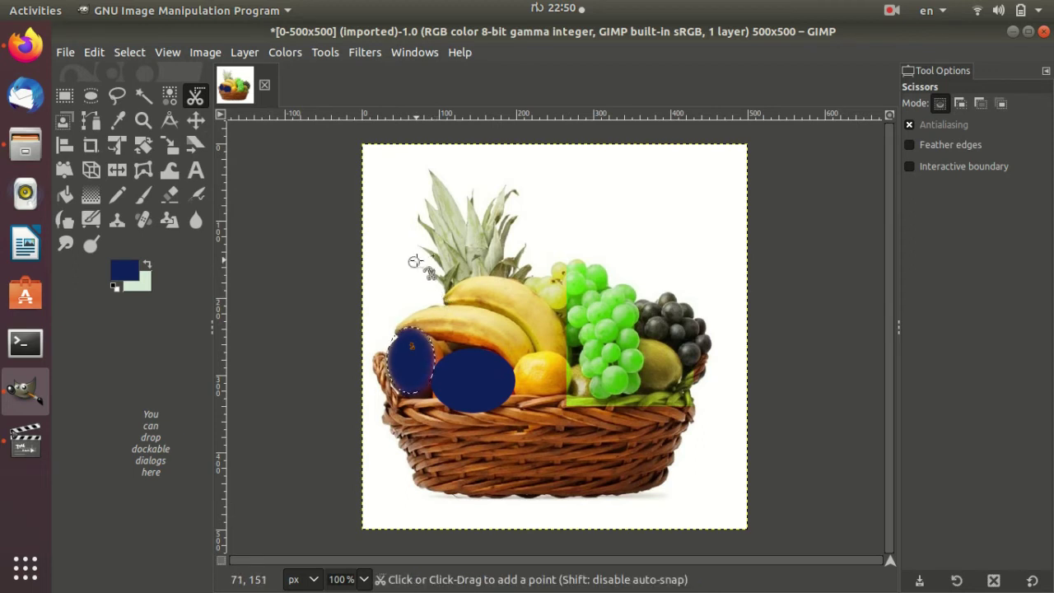
{"action": "left_click", "coordinate": [415, 261]}
{"action": "left_click", "coordinate": [408, 222]}
{"action": "left_click", "coordinate": [416, 203]}
{"action": "left_click", "coordinate": [423, 172]}
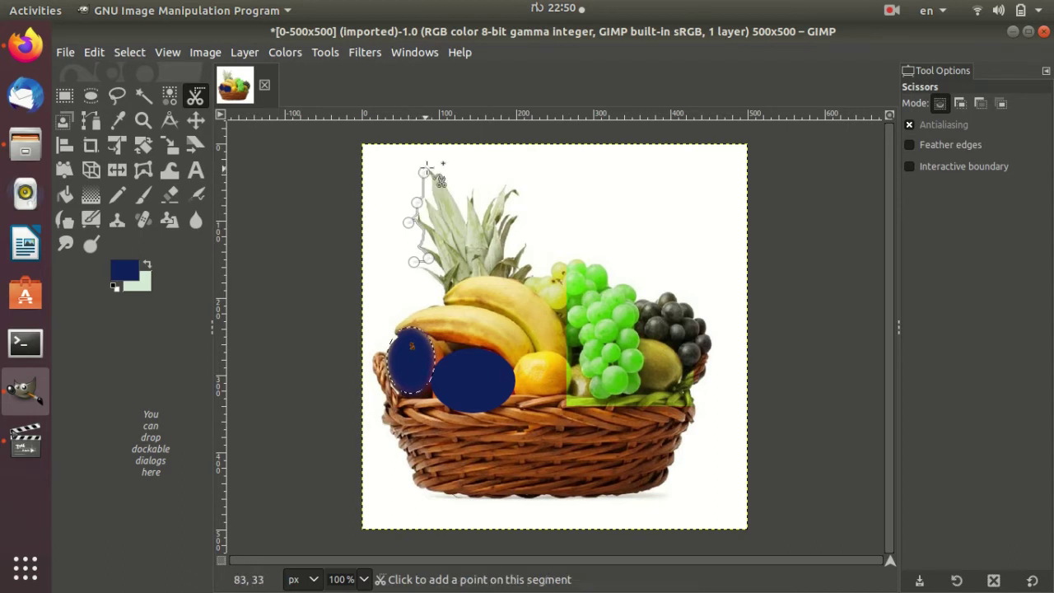
{"action": "left_click", "coordinate": [475, 180]}
{"action": "left_click", "coordinate": [519, 170]}
{"action": "left_click", "coordinate": [532, 232]}
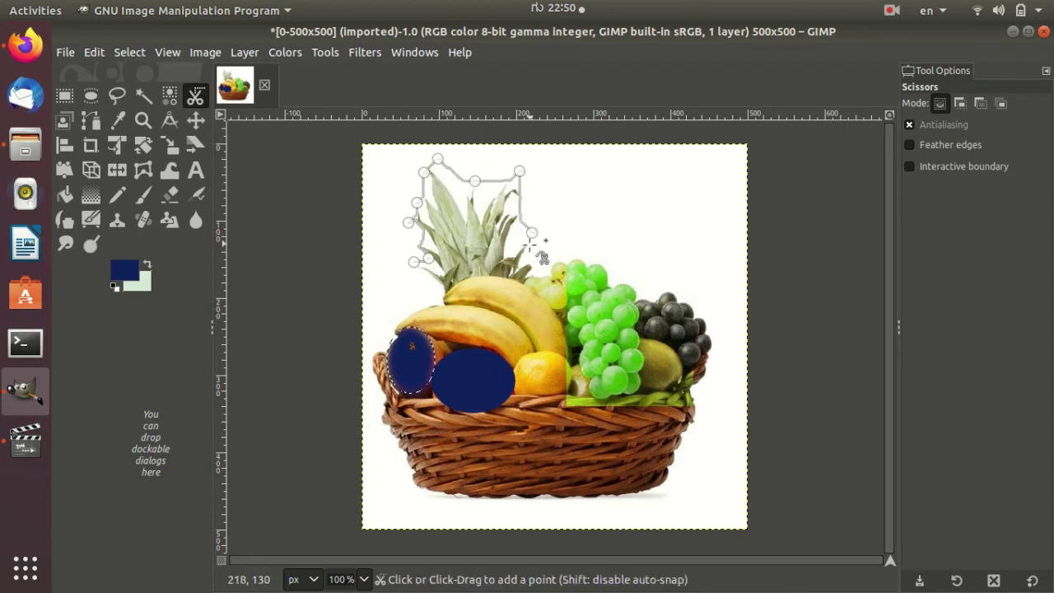
{"action": "left_click", "coordinate": [572, 252]}
Step: Continue the outline around the grapes and basket base, closing it into a selection
{"action": "left_click", "coordinate": [628, 269]}
{"action": "left_click", "coordinate": [703, 312]}
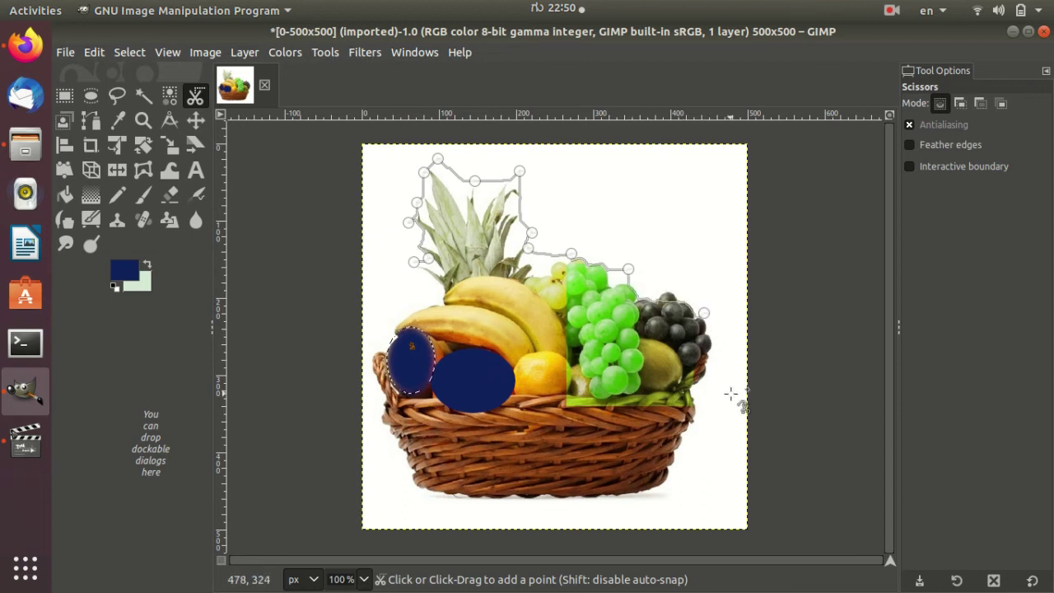
{"action": "left_click", "coordinate": [701, 400]}
{"action": "left_click", "coordinate": [667, 489]}
{"action": "left_click", "coordinate": [566, 509]}
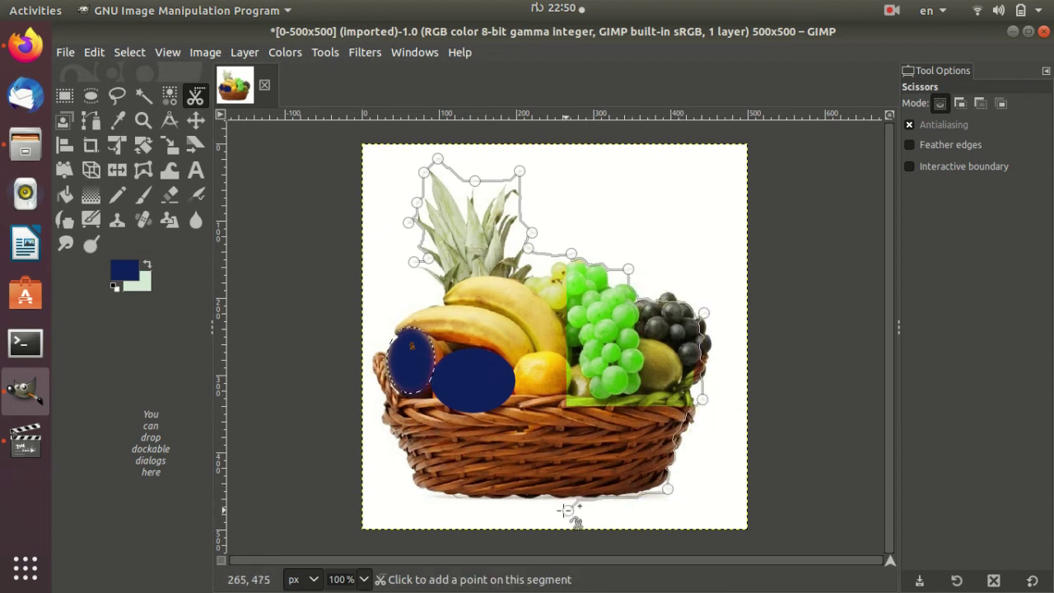
{"action": "left_click", "coordinate": [400, 474]}
{"action": "left_click", "coordinate": [382, 411]}
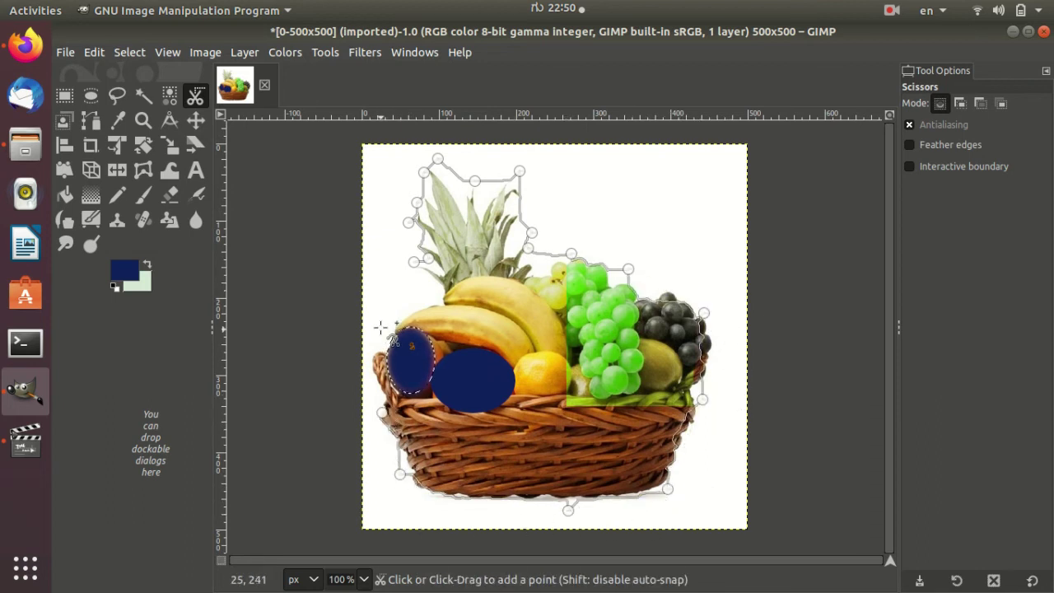
{"action": "left_click", "coordinate": [415, 261]}
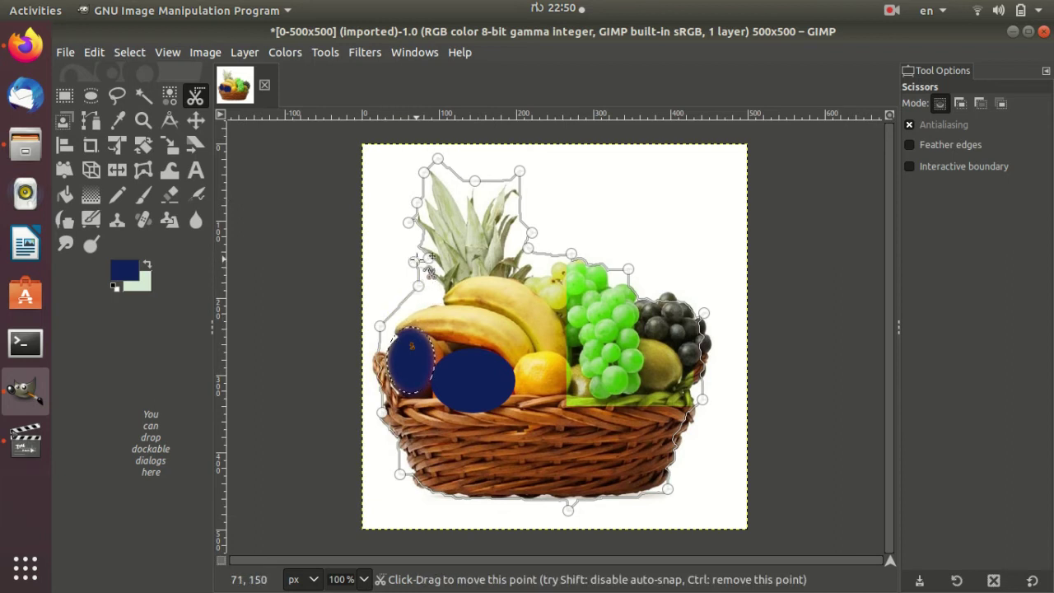
{"action": "key", "text": "Return"}
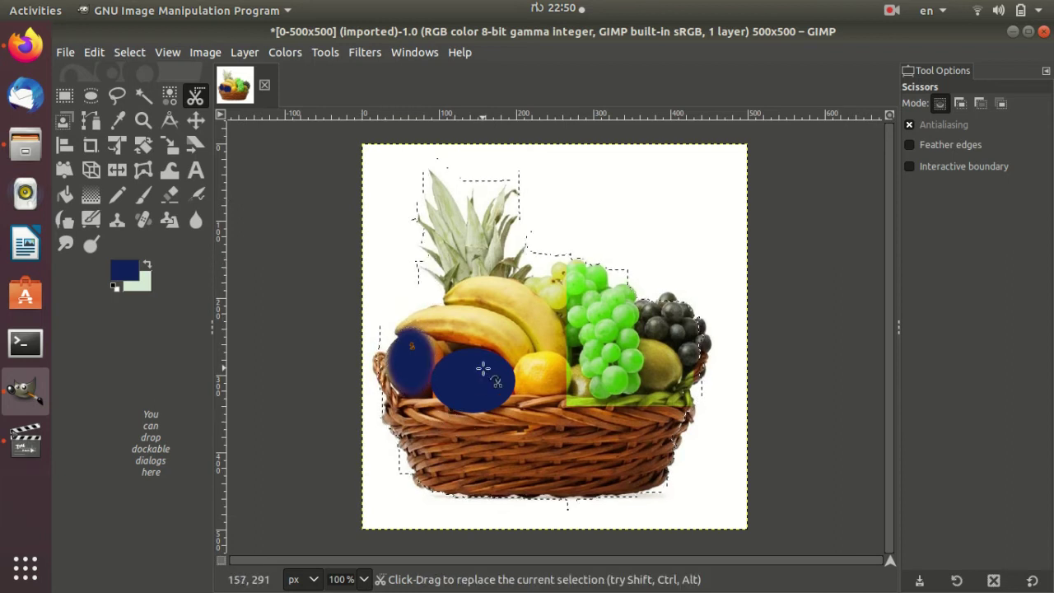
Step: Begin a new scissors curve on the blue oval, pineapple top and banana, bending one segment
{"action": "left_click", "coordinate": [483, 368]}
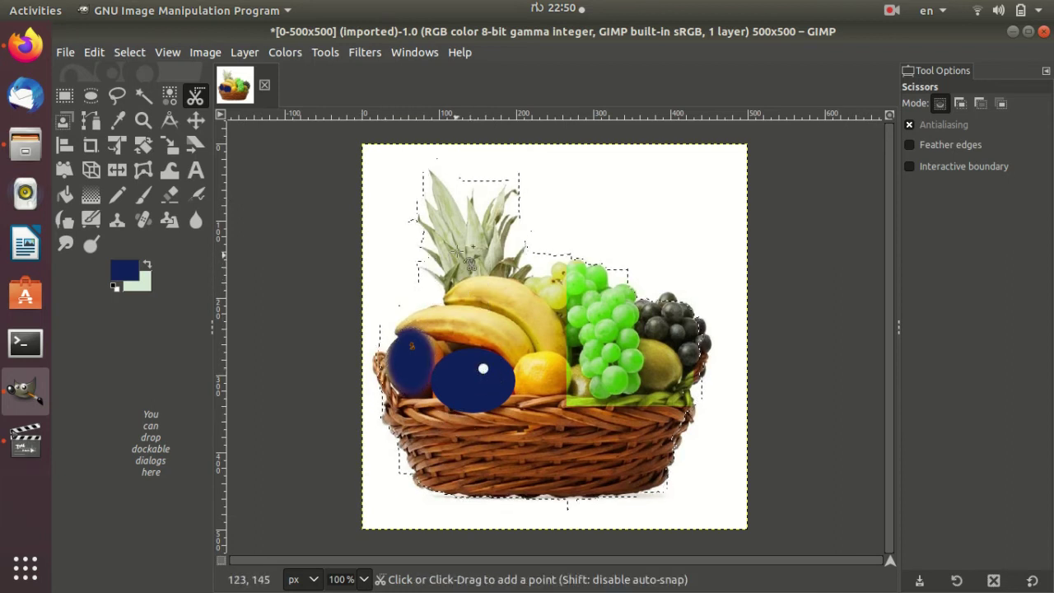
{"action": "left_click", "coordinate": [429, 175]}
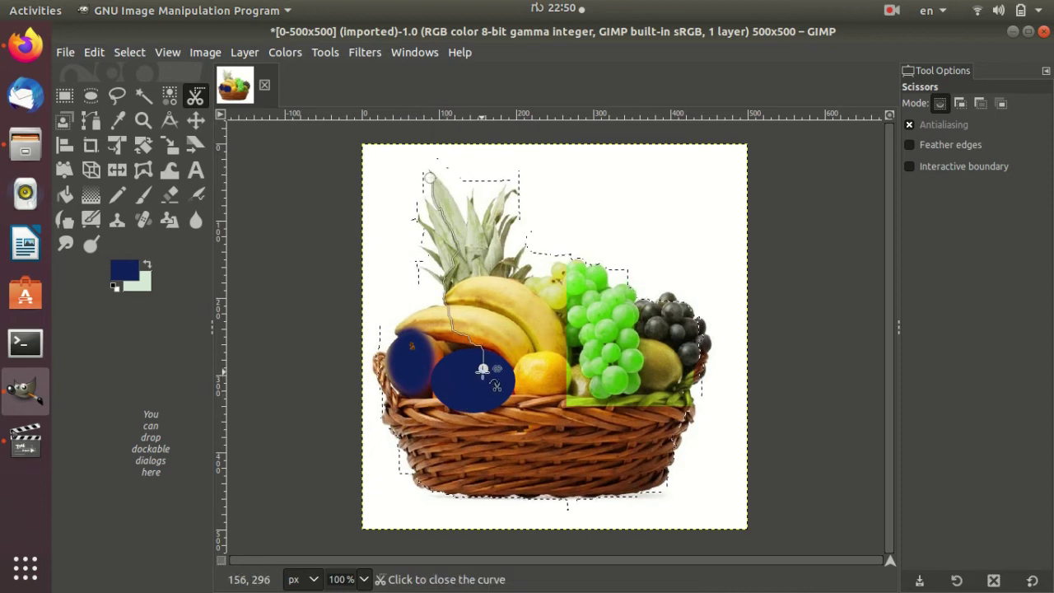
{"action": "left_click", "coordinate": [375, 326]}
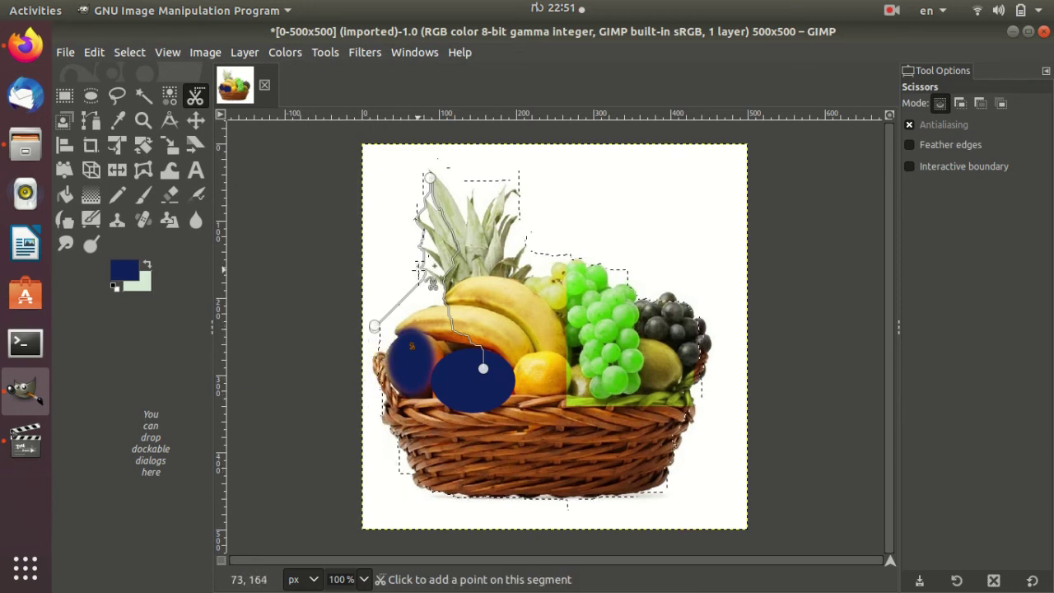
{"action": "mouse_move", "coordinate": [421, 263]}
{"action": "left_mouse_down"}
{"action": "mouse_move", "coordinate": [396, 250]}
{"action": "mouse_move", "coordinate": [415, 290]}
{"action": "mouse_move", "coordinate": [404, 281]}
{"action": "left_mouse_up"}
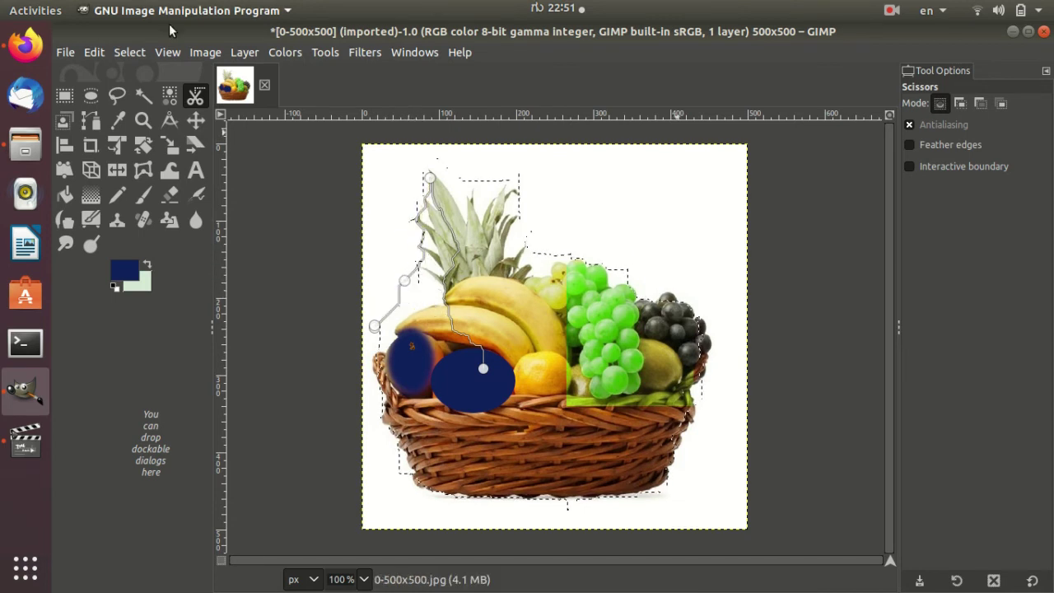
Step: Cut the fruit basket and paste it into a new 500×500 image, then return to the original photo
{"action": "left_click", "coordinate": [93, 51]}
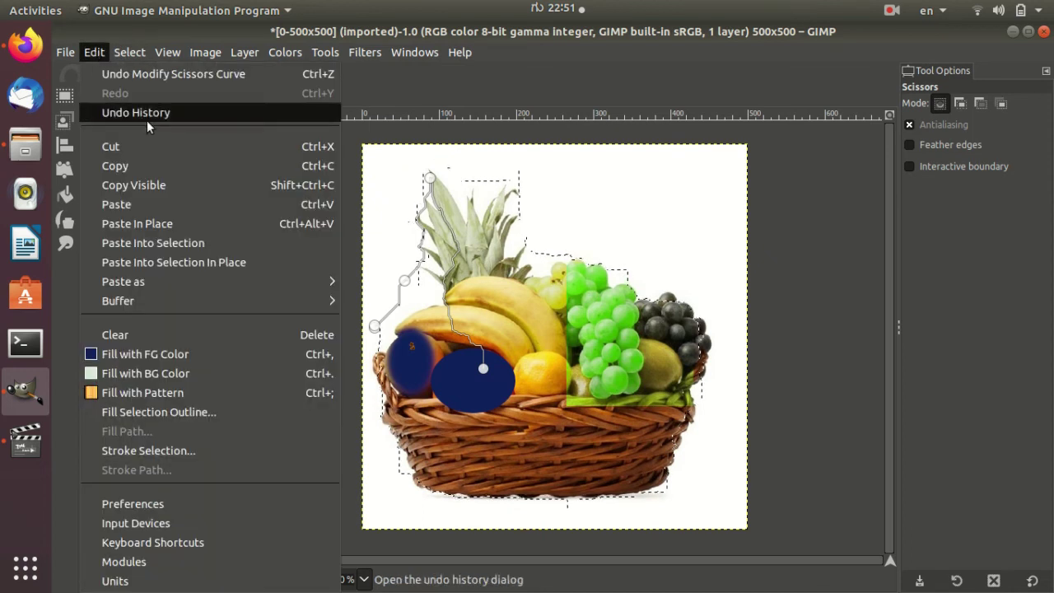
{"action": "left_click", "coordinate": [156, 146]}
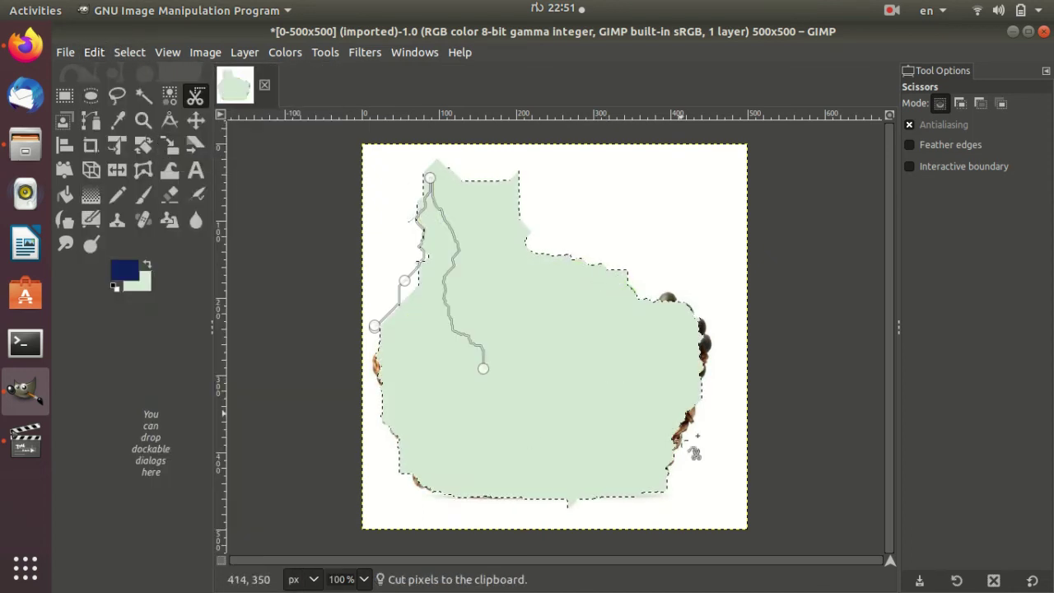
{"action": "left_click", "coordinate": [62, 51]}
{"action": "left_click", "coordinate": [85, 73]}
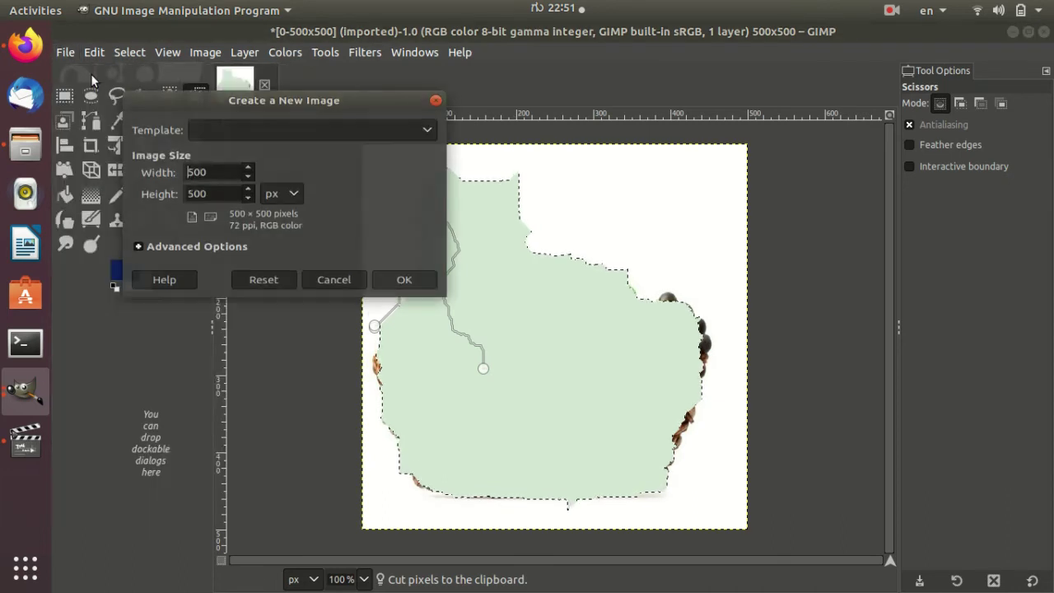
{"action": "left_click", "coordinate": [410, 291]}
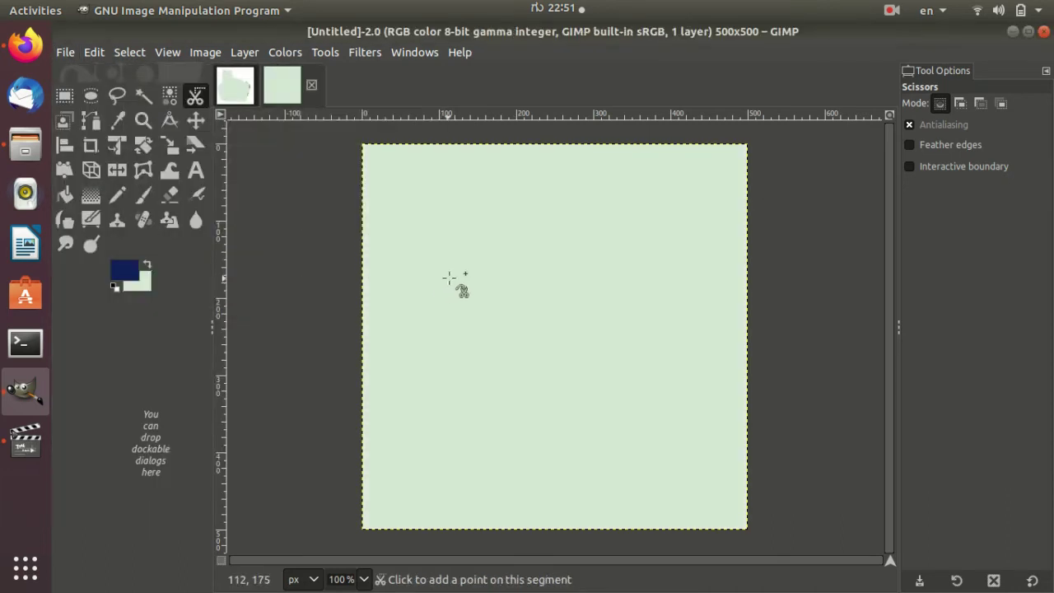
{"action": "key", "text": "ctrl+v"}
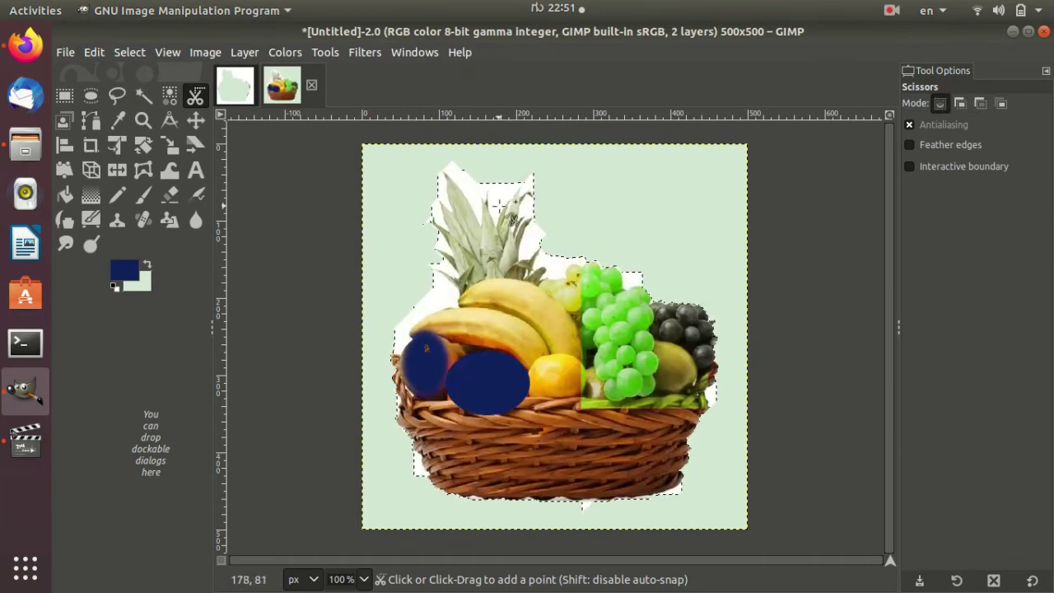
{"action": "left_click", "coordinate": [243, 97]}
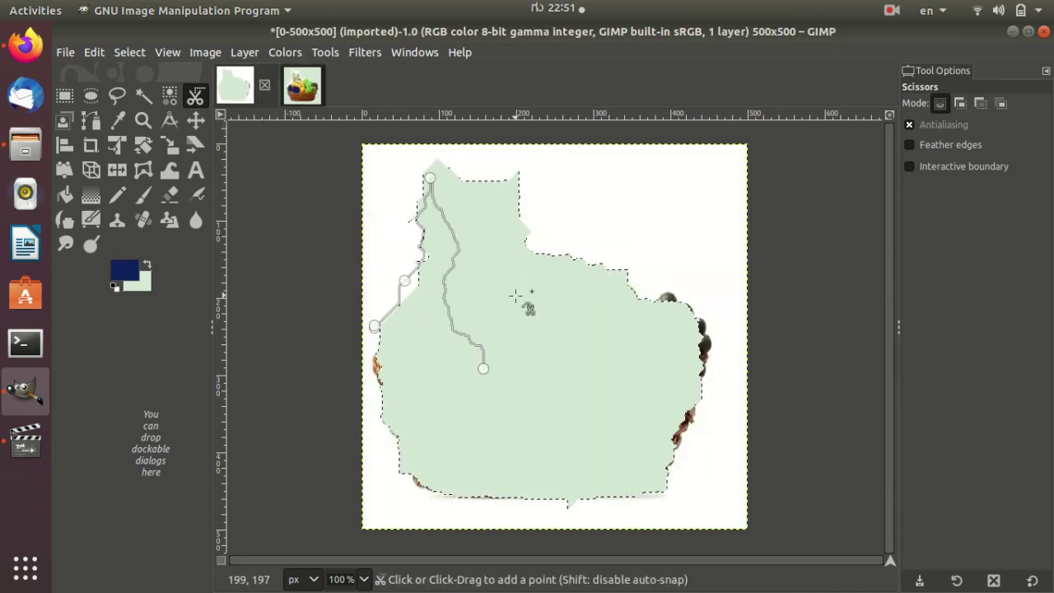
Step: Undo the cut and navy fills to restore the photo, ending with the grapes rectangle selected
{"action": "key", "text": "ctrl+z"}
{"action": "key", "text": "ctrl+z"}
{"action": "key", "text": "ctrl+z"}
{"action": "key", "text": "ctrl+z"}
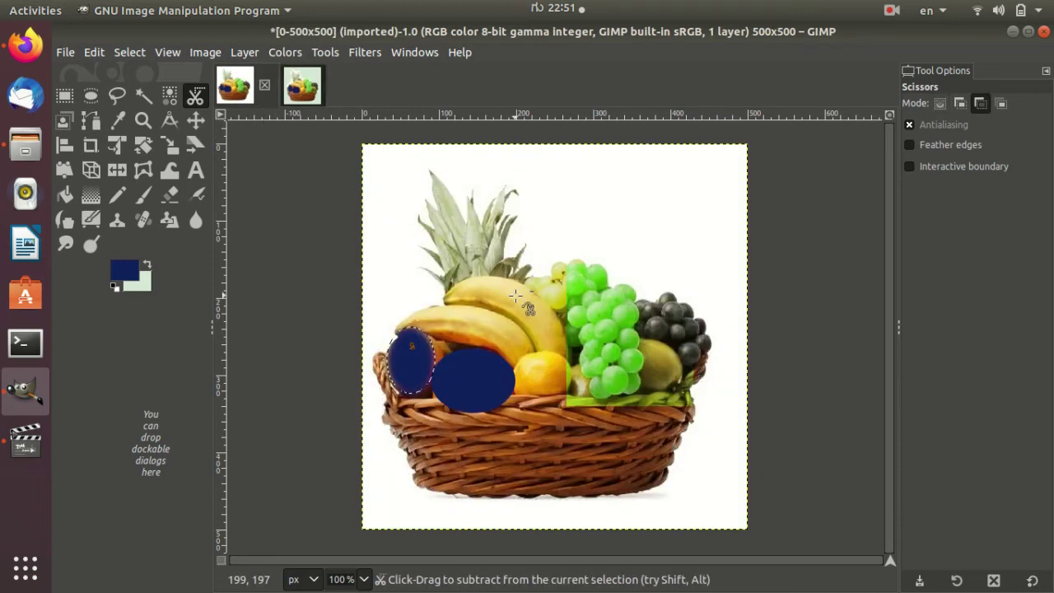
{"action": "key", "text": "ctrl+z"}
{"action": "key", "text": "ctrl+z"}
{"action": "key", "text": "ctrl+z"}
{"action": "key", "text": "ctrl+z"}
{"action": "key", "text": "ctrl+z"}
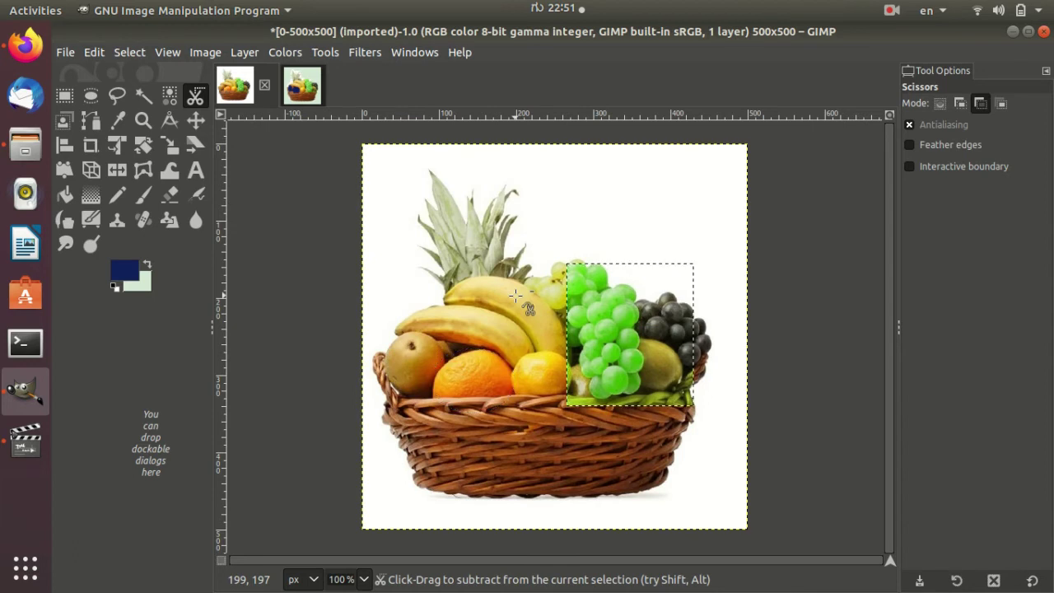
{"action": "key", "text": "ctrl+z"}
{"action": "key", "text": "ctrl+z"}
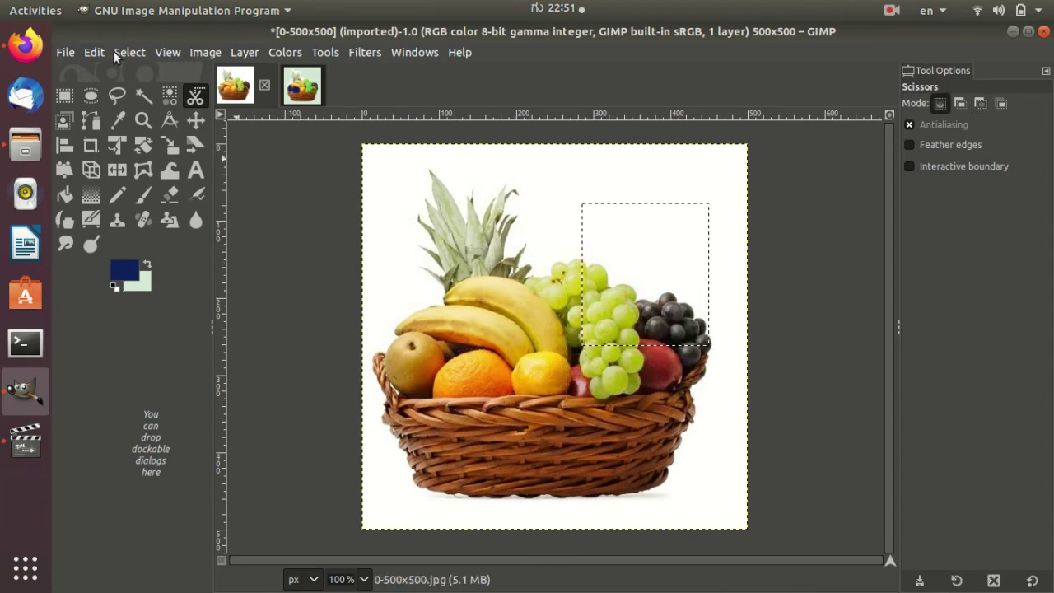
{"action": "left_click", "coordinate": [281, 92]}
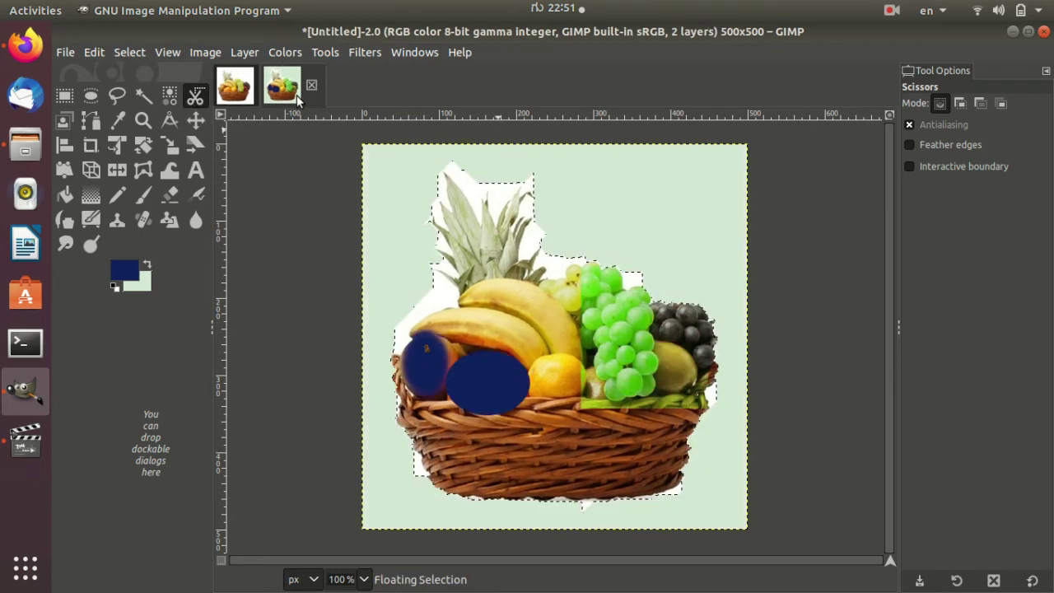
{"action": "left_click", "coordinate": [233, 89]}
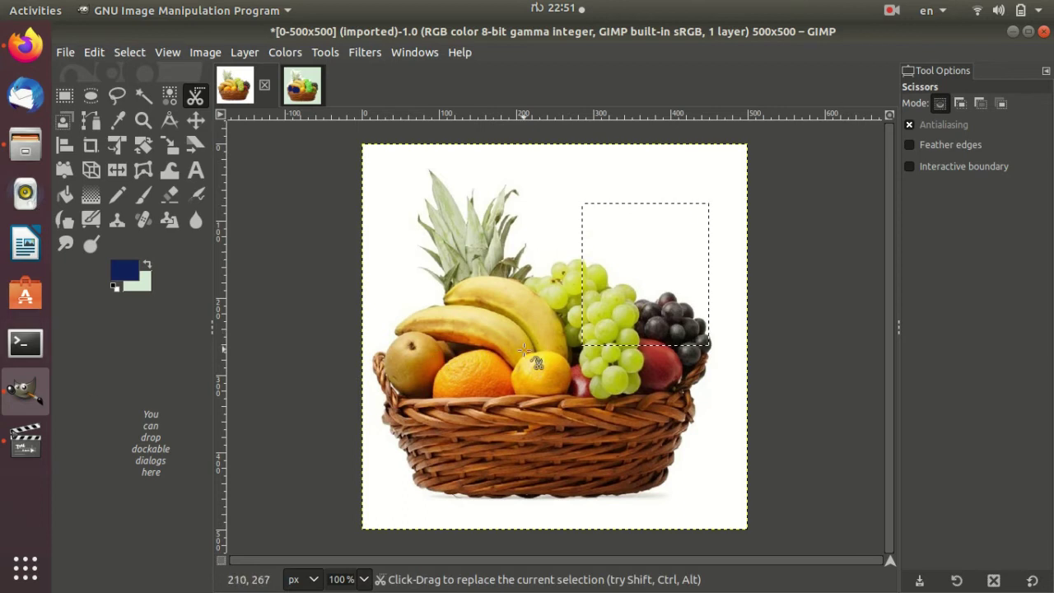
{"action": "key", "text": "ctrl+z"}
{"action": "key", "text": "ctrl+y"}
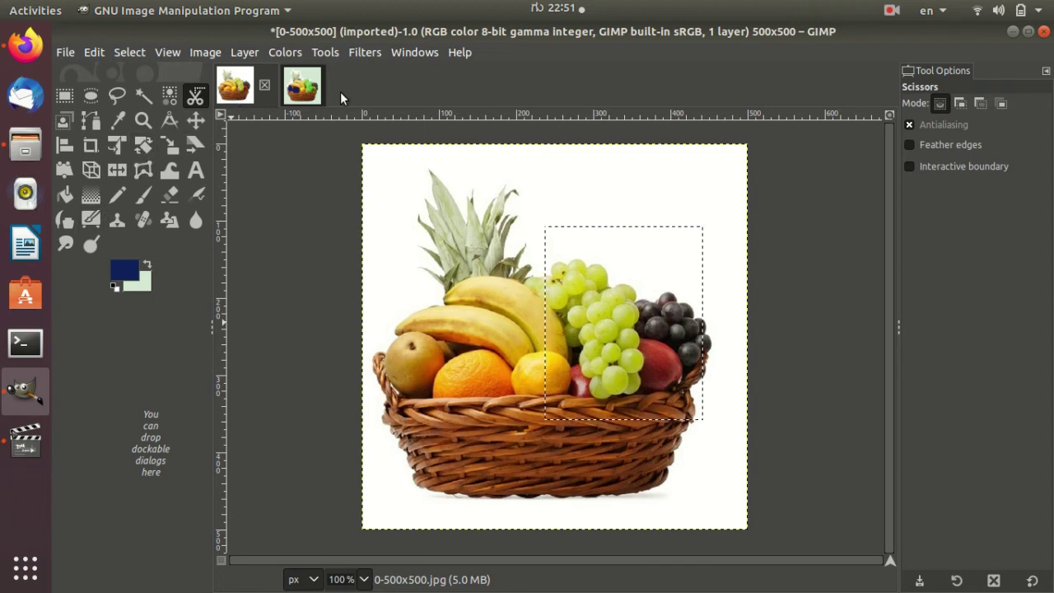
Step: Enable feathering and trace Scissors points along the pineapple's left edge and top
{"action": "left_click", "coordinate": [911, 143]}
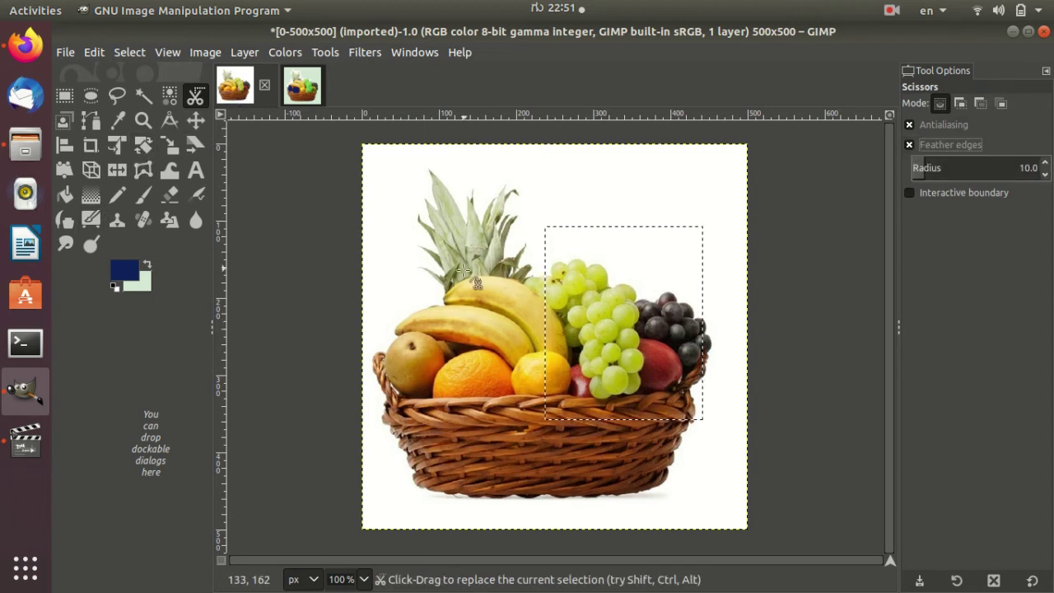
{"action": "left_click", "coordinate": [437, 287]}
{"action": "left_click", "coordinate": [414, 243]}
{"action": "left_click", "coordinate": [400, 196]}
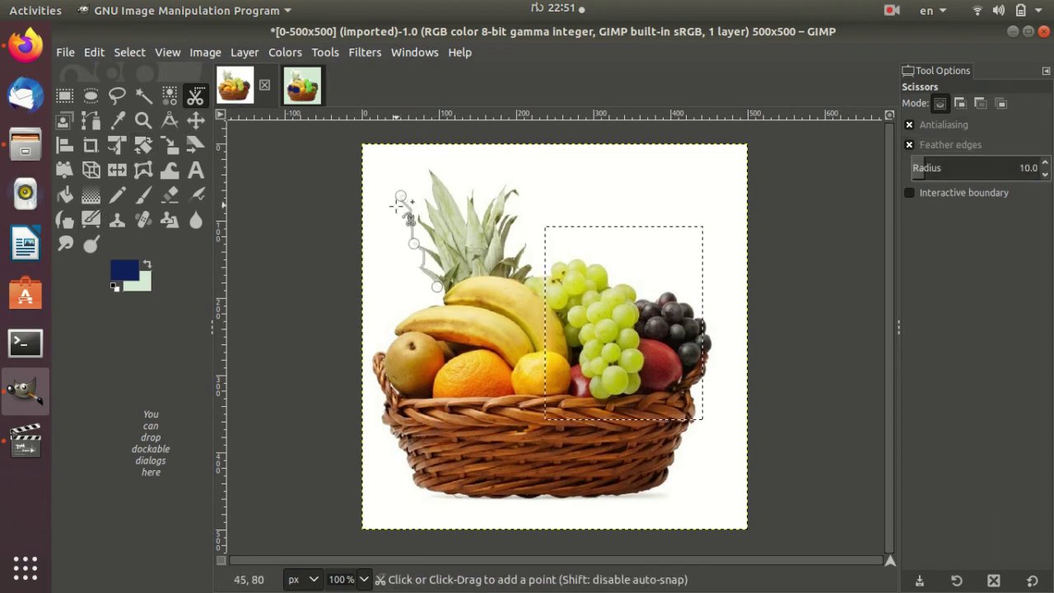
{"action": "left_click_drag", "start_coordinate": [403, 240], "coordinate": [405, 234]}
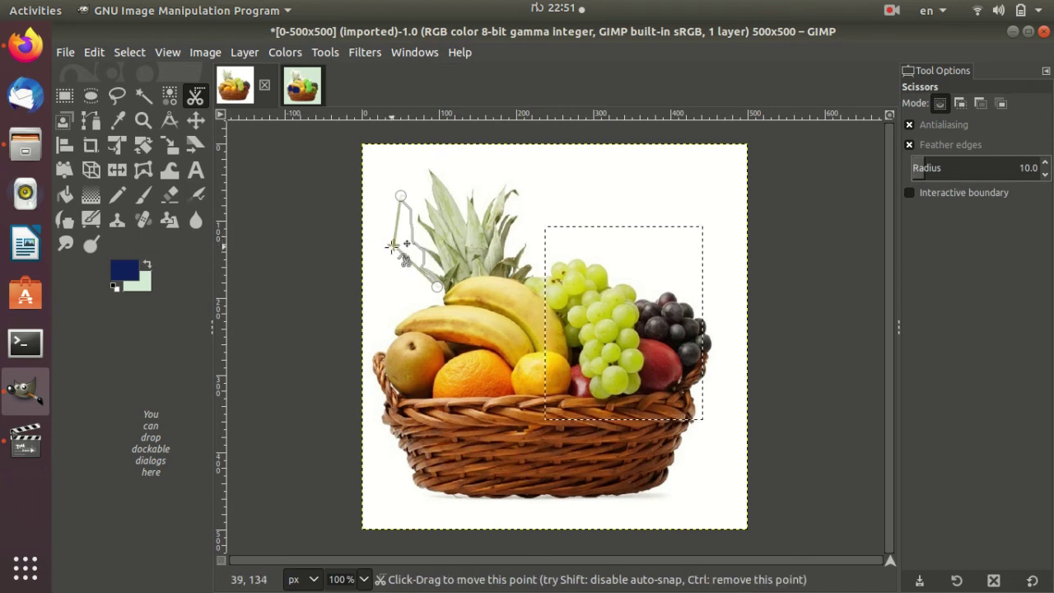
{"action": "left_click", "coordinate": [410, 188]}
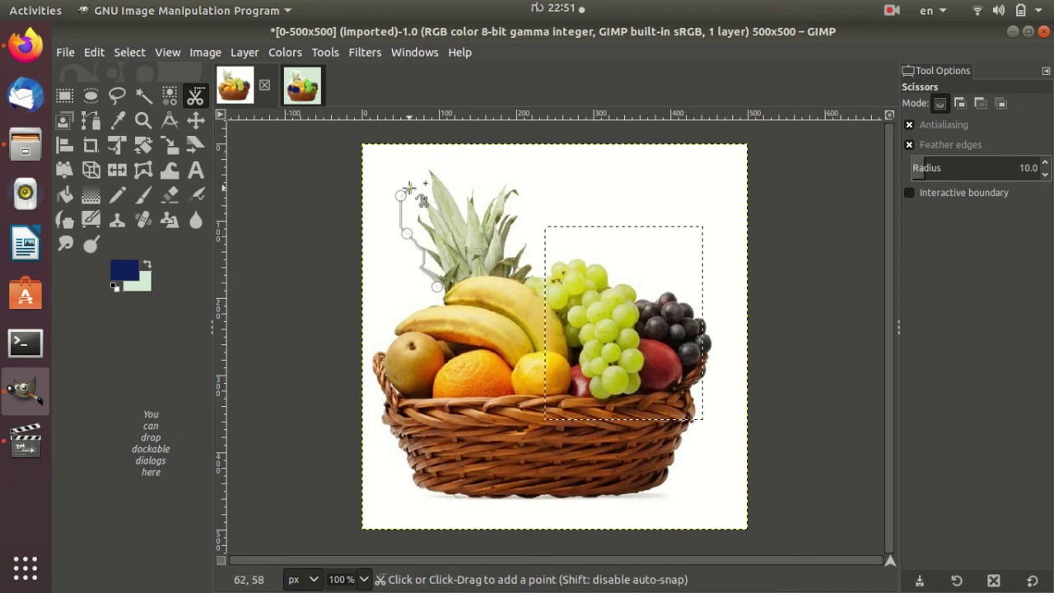
{"action": "left_click", "coordinate": [420, 161]}
{"action": "left_click", "coordinate": [446, 158]}
{"action": "left_click", "coordinate": [463, 190]}
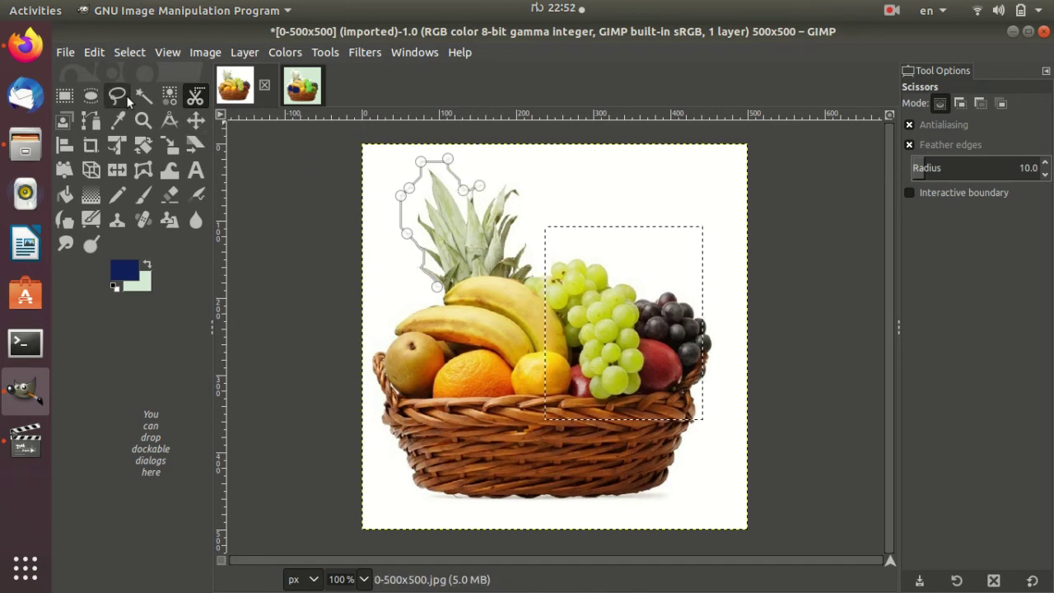
Step: Undo the pineapple outline and draw a 78×47 px elliptical selection near the bananas
{"action": "left_click", "coordinate": [89, 97]}
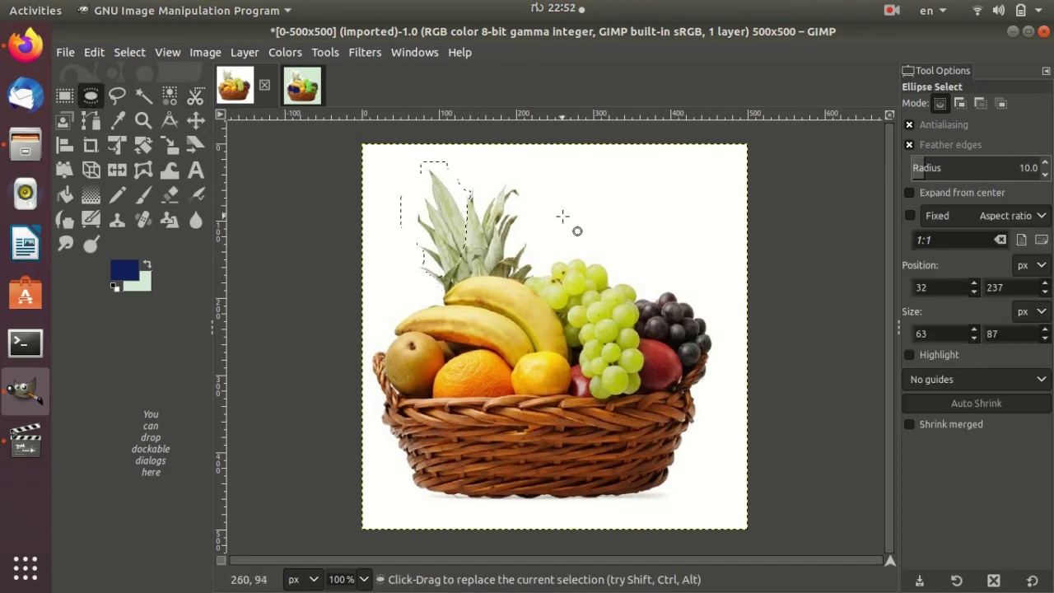
{"action": "key", "text": "ctrl+z"}
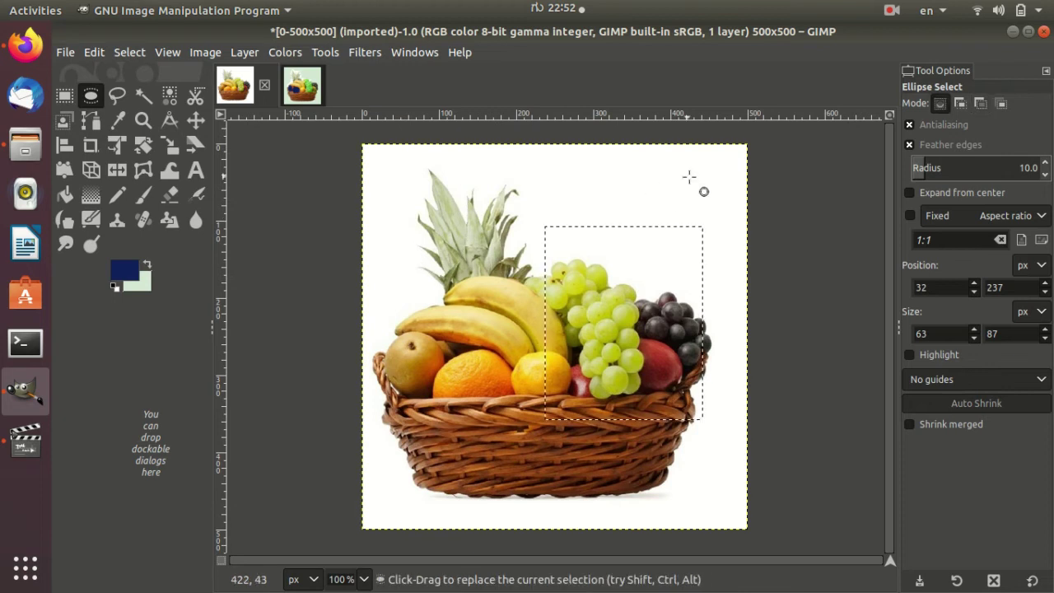
{"action": "left_click_drag", "start_coordinate": [392, 292], "coordinate": [452, 328]}
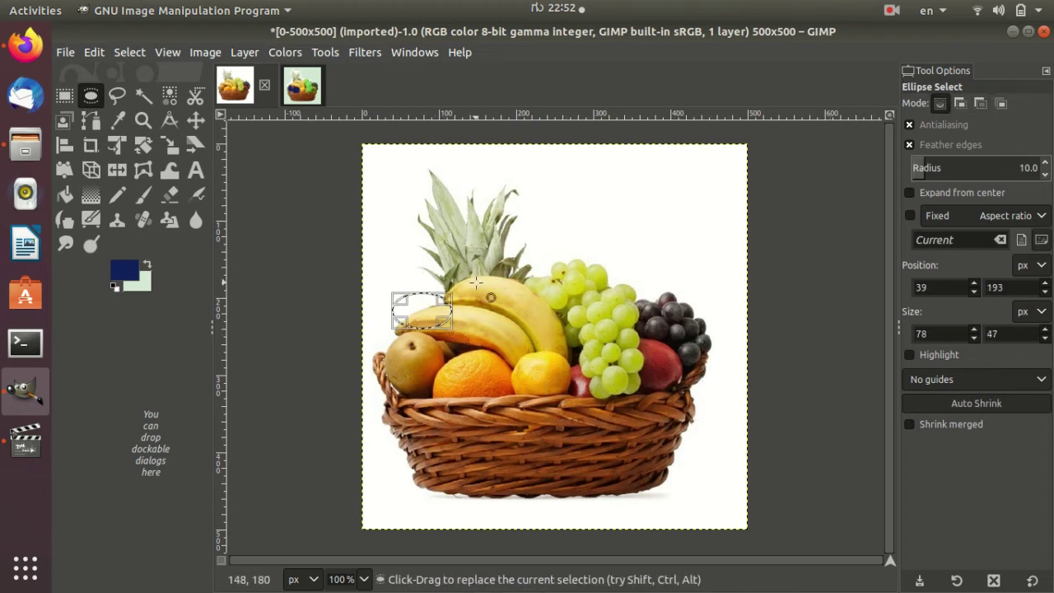
Step: Undo a stray ellipse, then draw a 77×78 ellipse at 31,245 around the pear
{"action": "mouse_move", "coordinate": [390, 299]}
{"action": "left_mouse_down"}
{"action": "mouse_move", "coordinate": [392, 275]}
{"action": "mouse_move", "coordinate": [396, 285]}
{"action": "left_mouse_up"}
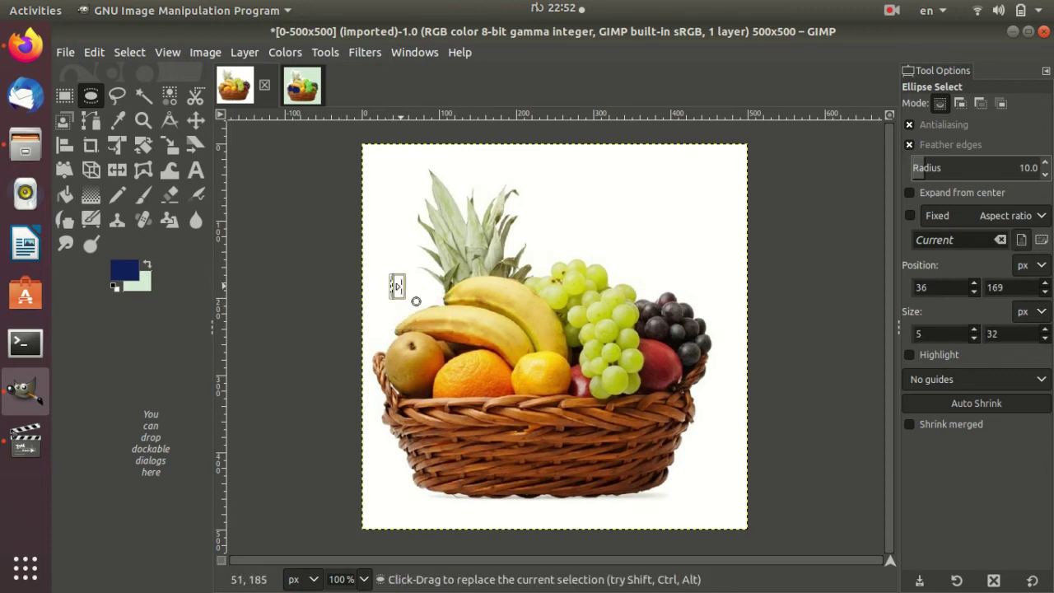
{"action": "key", "text": "ctrl+z"}
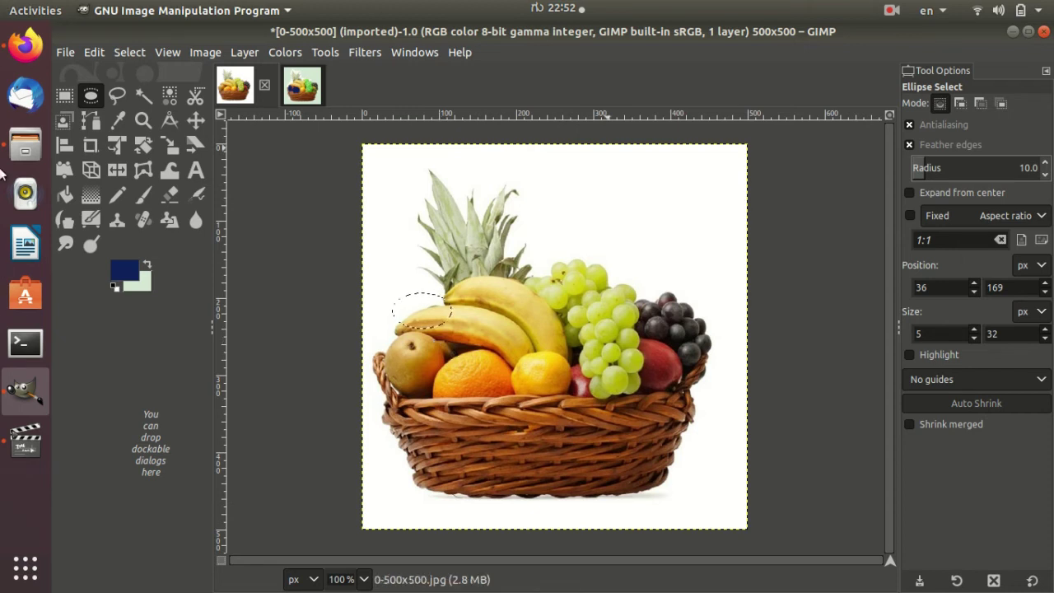
{"action": "left_click_drag", "start_coordinate": [387, 356], "coordinate": [444, 410]}
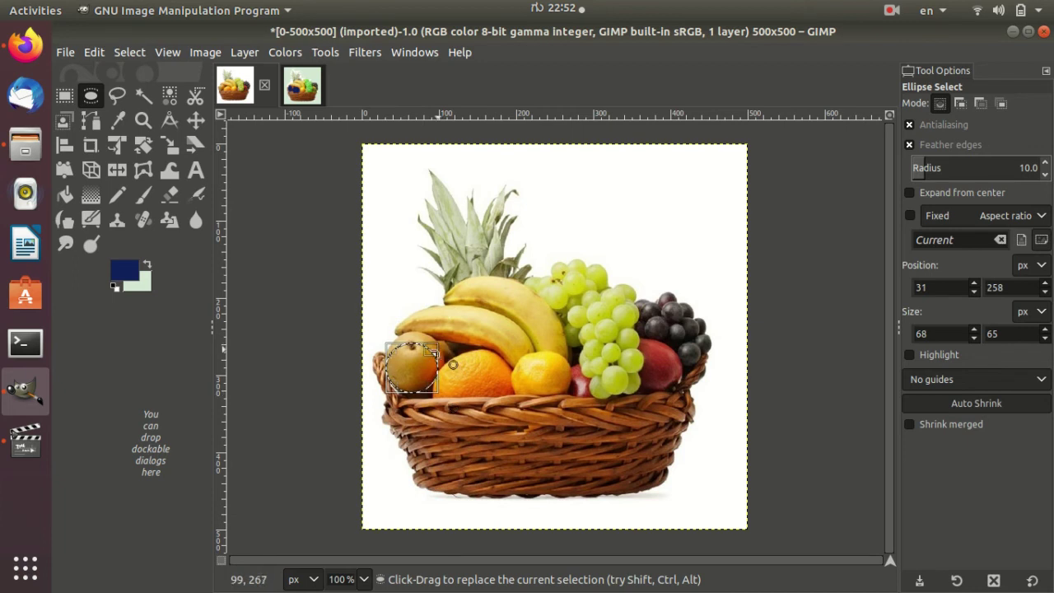
{"action": "left_click_drag", "start_coordinate": [439, 349], "coordinate": [445, 339]}
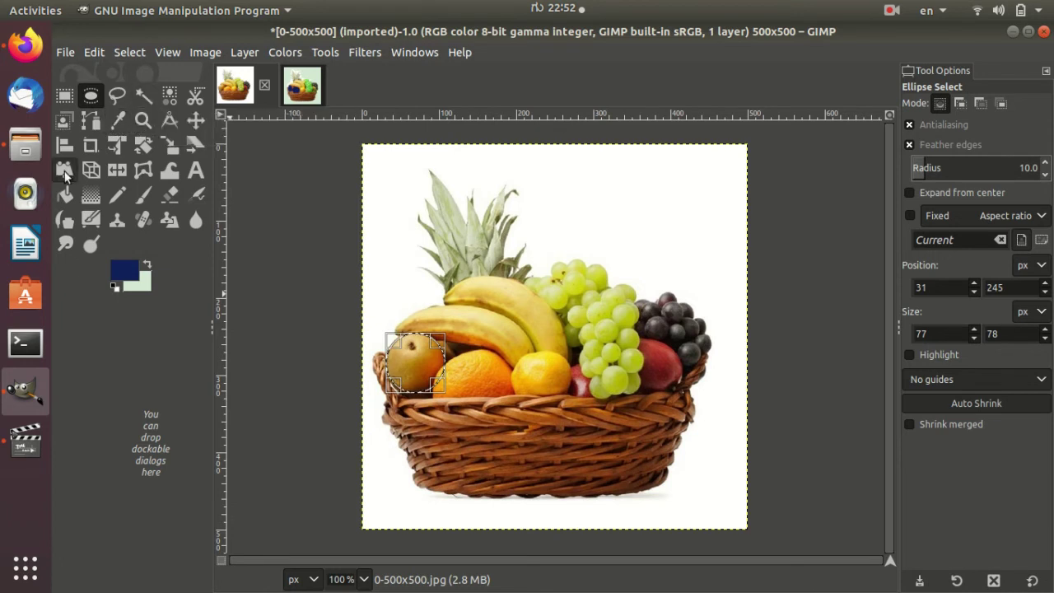
{"action": "left_click", "coordinate": [62, 97]}
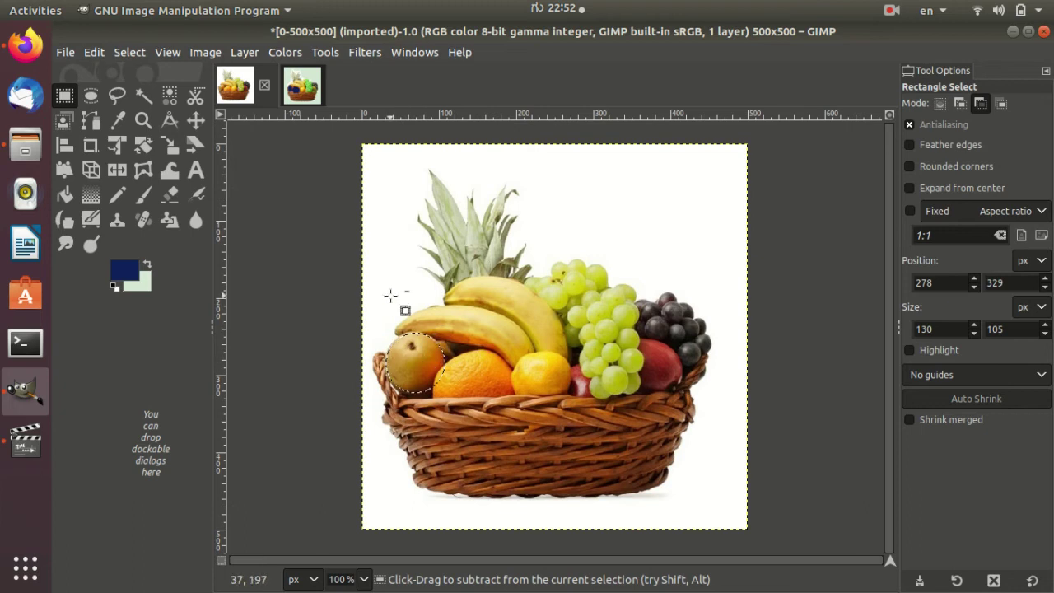
Step: Try rectangle selections over the fruit: height 137, width 154, x 243, width 189
{"action": "left_click_drag", "start_coordinate": [391, 294], "coordinate": [599, 410]}
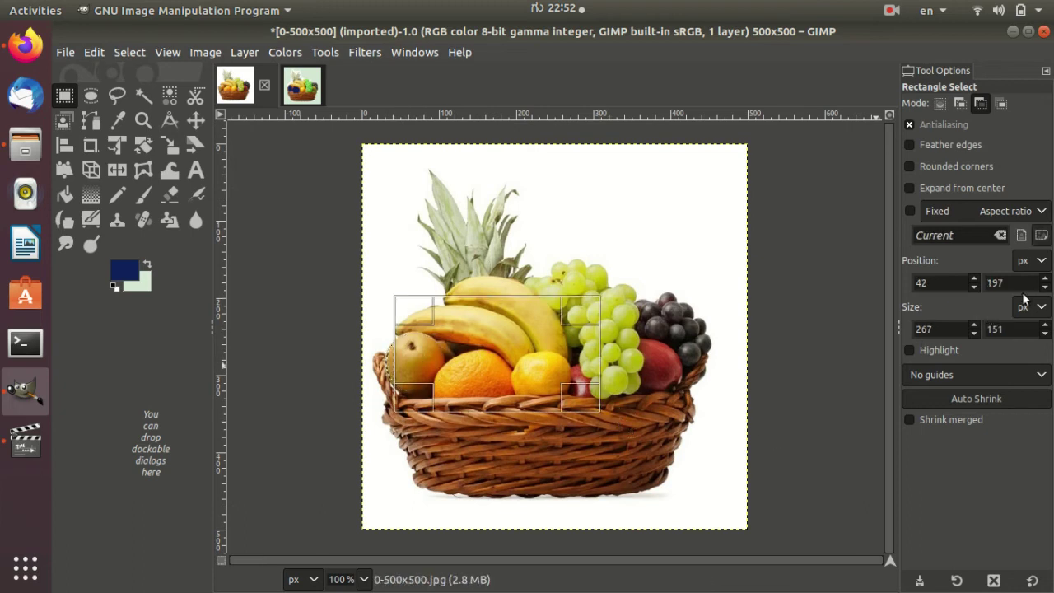
{"action": "left_click_drag", "start_coordinate": [974, 279], "coordinate": [976, 282]}
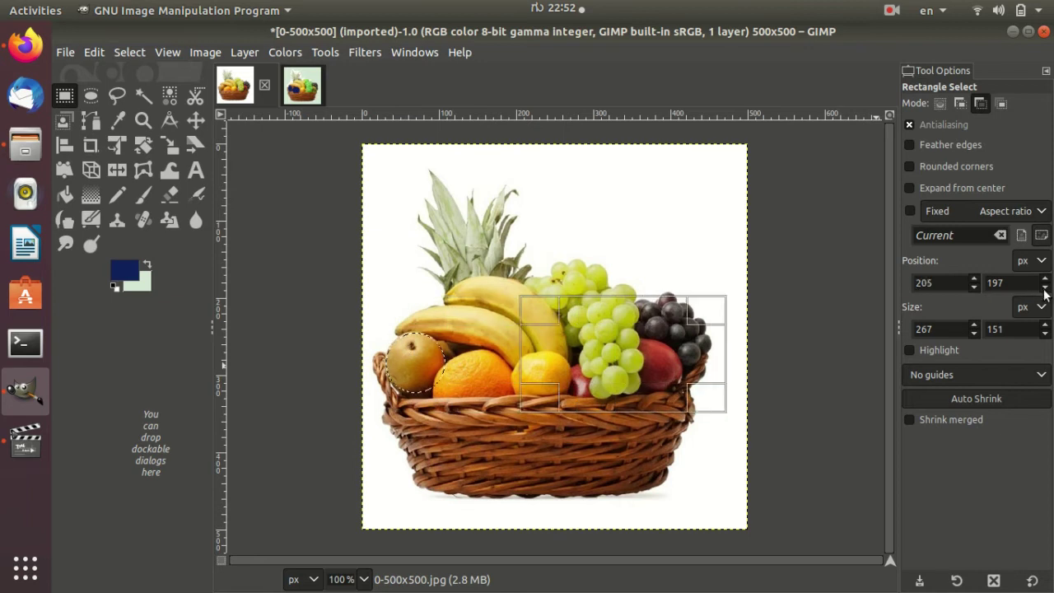
{"action": "left_click_drag", "start_coordinate": [1044, 289], "coordinate": [1048, 329]}
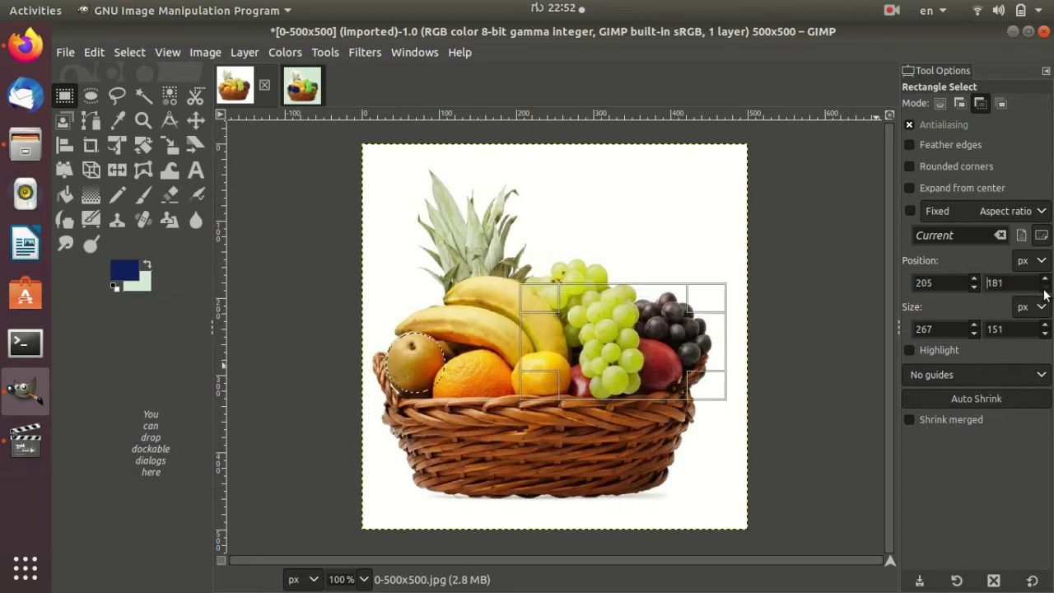
{"action": "left_click", "coordinate": [1045, 334]}
{"action": "left_click", "coordinate": [976, 333]}
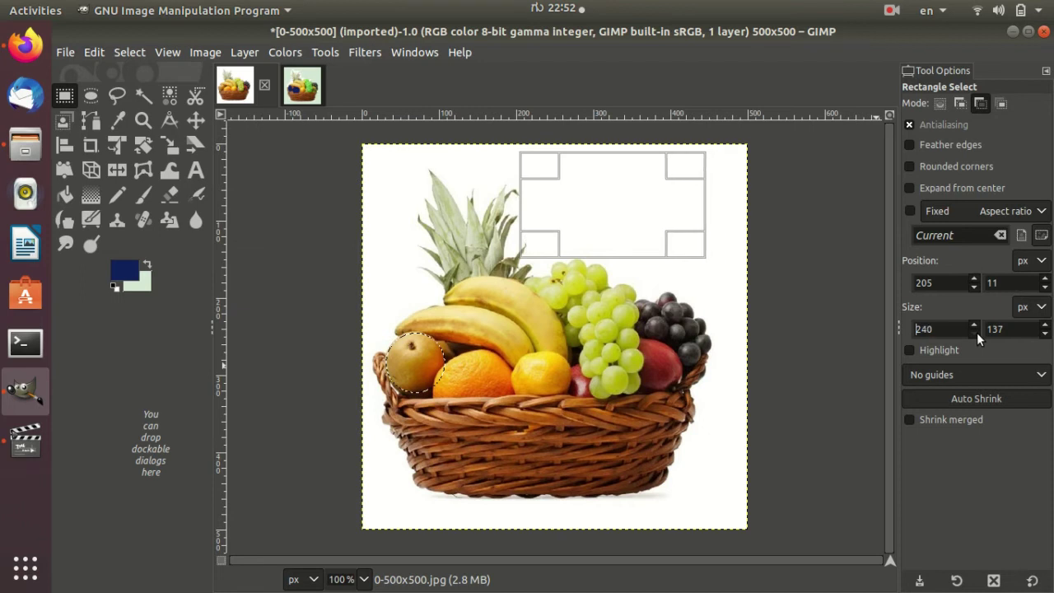
{"action": "left_click", "coordinate": [1044, 278]}
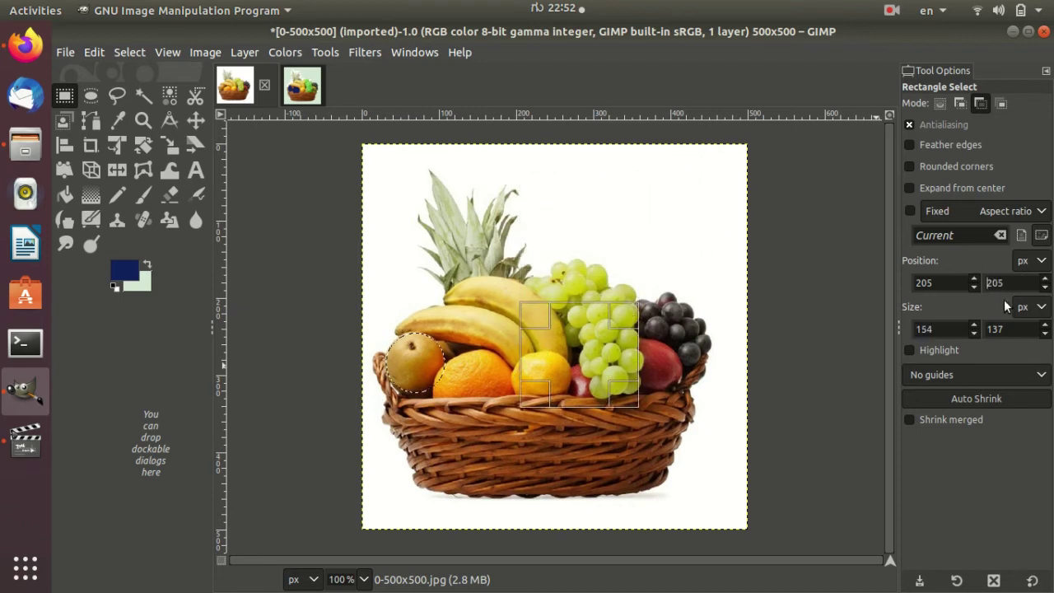
{"action": "left_click", "coordinate": [974, 278]}
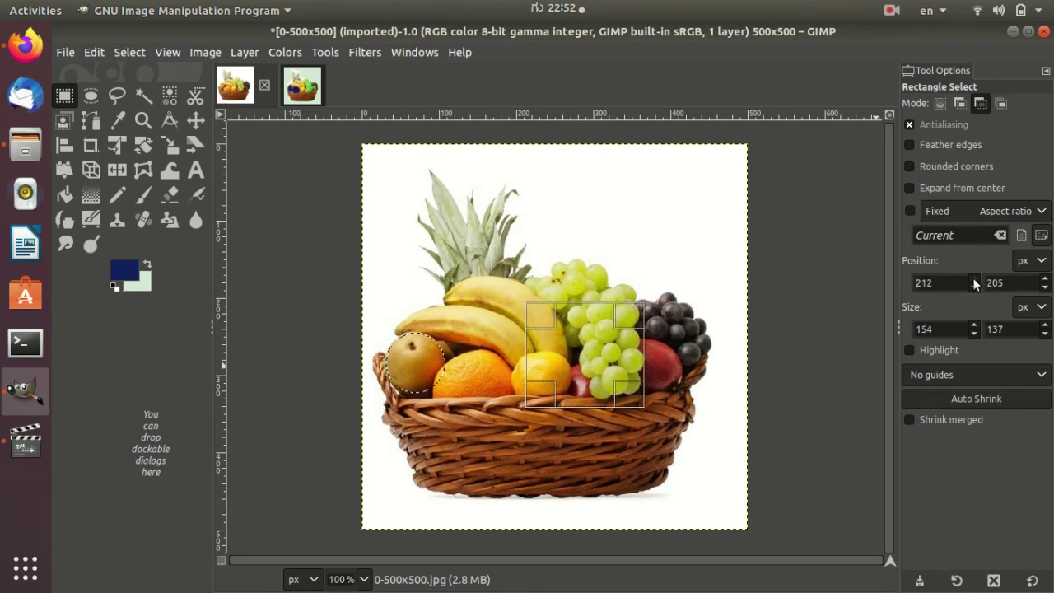
{"action": "left_click", "coordinate": [975, 324]}
{"action": "left_click", "coordinate": [1044, 332]}
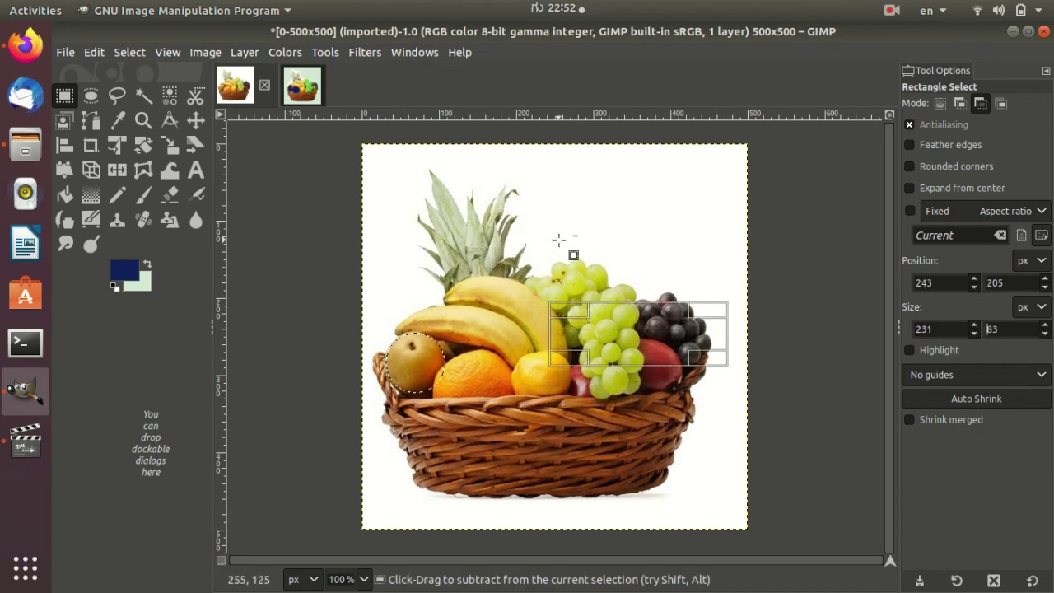
{"action": "left_click", "coordinate": [168, 98]}
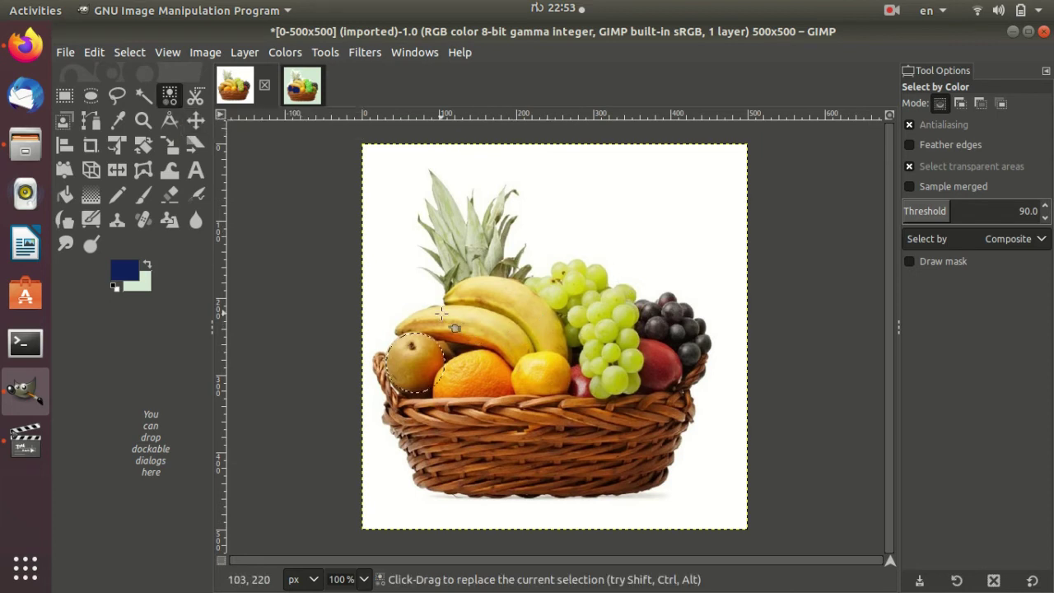
{"action": "mouse_move", "coordinate": [442, 313]}
{"action": "left_mouse_down"}
{"action": "mouse_move", "coordinate": [466, 323]}
{"action": "mouse_move", "coordinate": [486, 310]}
{"action": "mouse_move", "coordinate": [477, 316]}
{"action": "left_mouse_up"}
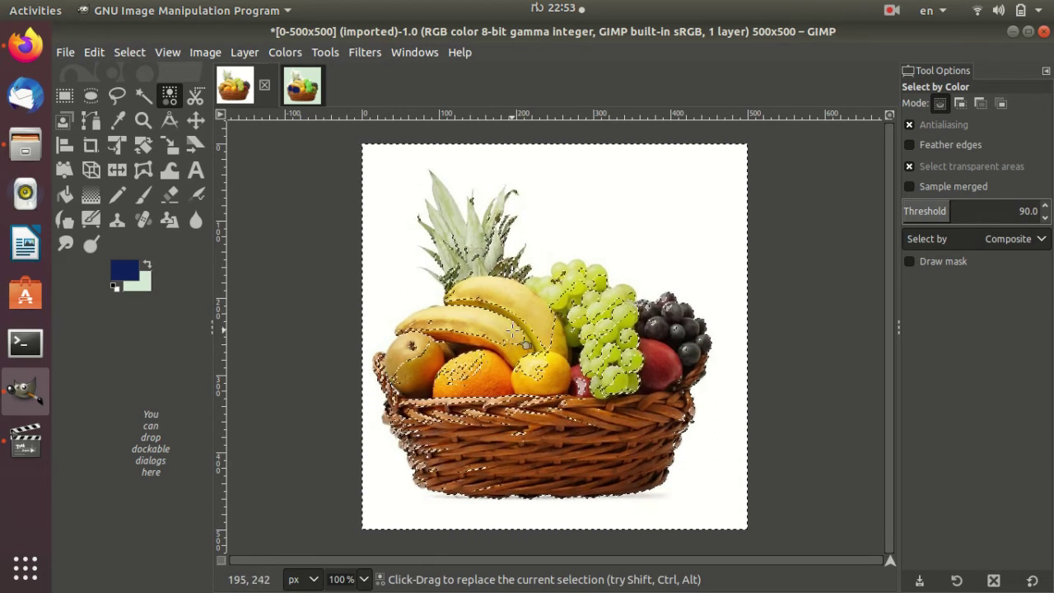
{"action": "left_click", "coordinate": [523, 348], "text": "ctrl"}
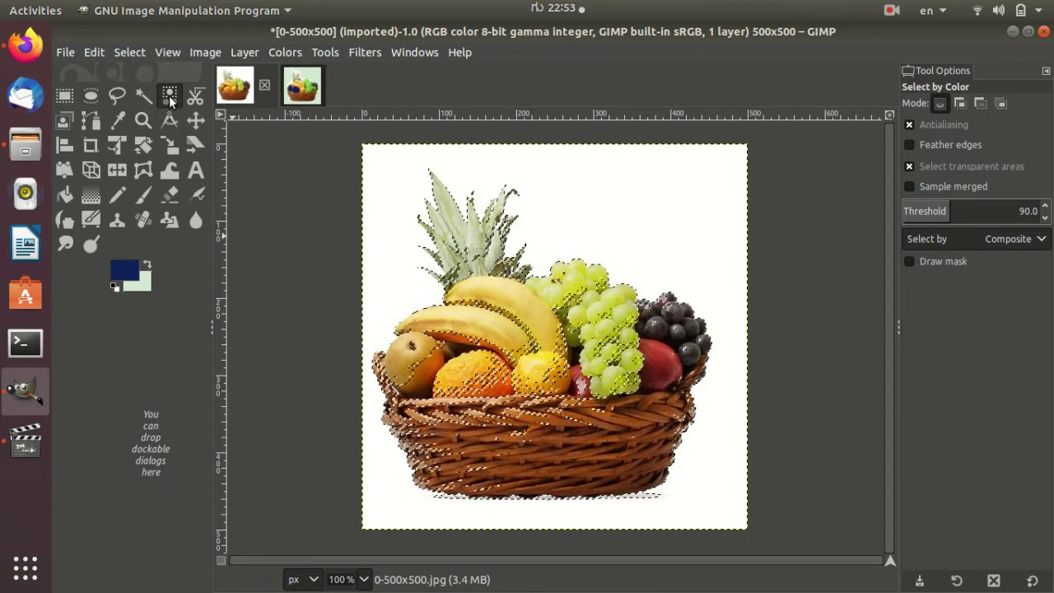
{"action": "left_click", "coordinate": [908, 144]}
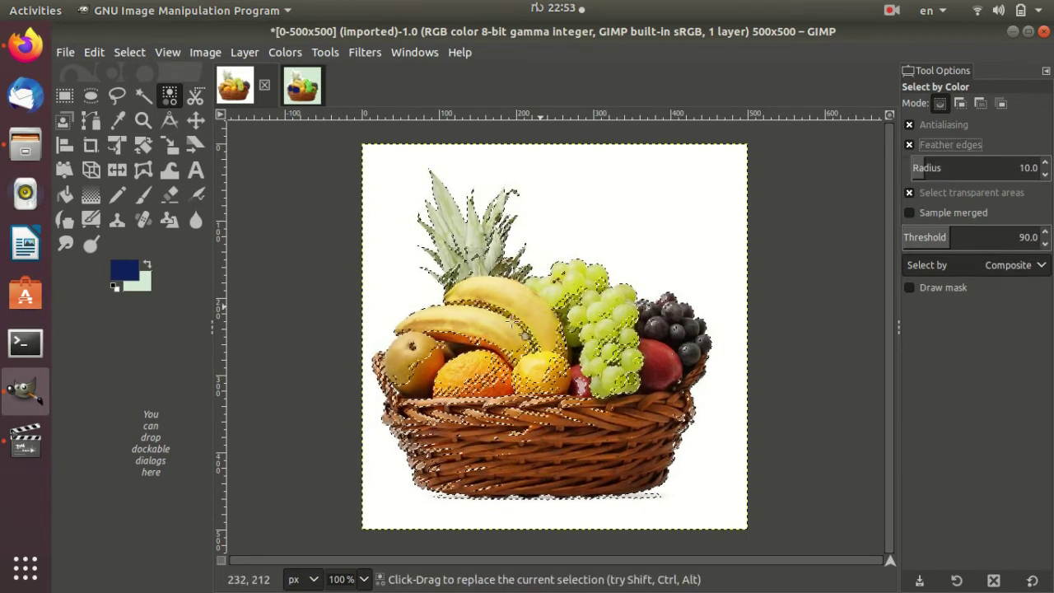
{"action": "left_click_drag", "start_coordinate": [512, 323], "coordinate": [457, 315]}
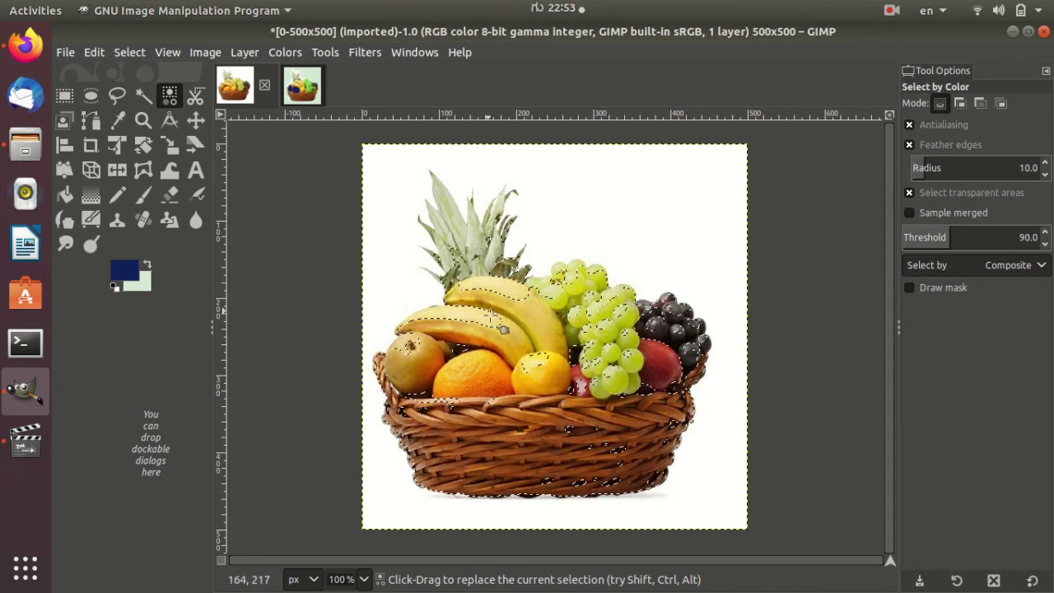
{"action": "left_click", "coordinate": [494, 320]}
{"action": "left_click_drag", "start_coordinate": [493, 319], "coordinate": [472, 328]}
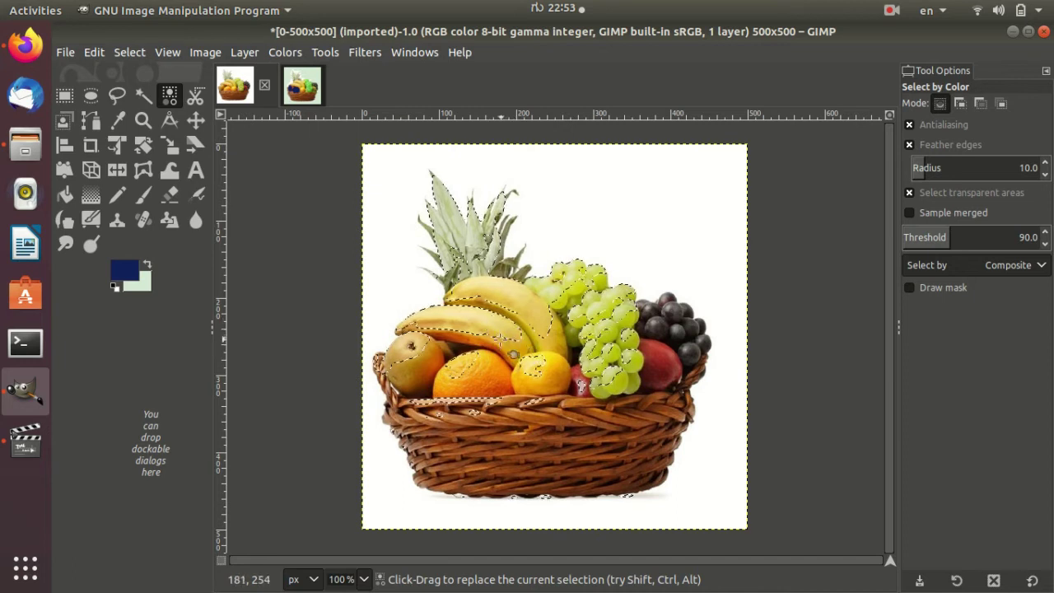
{"action": "left_click_drag", "start_coordinate": [611, 322], "coordinate": [619, 344]}
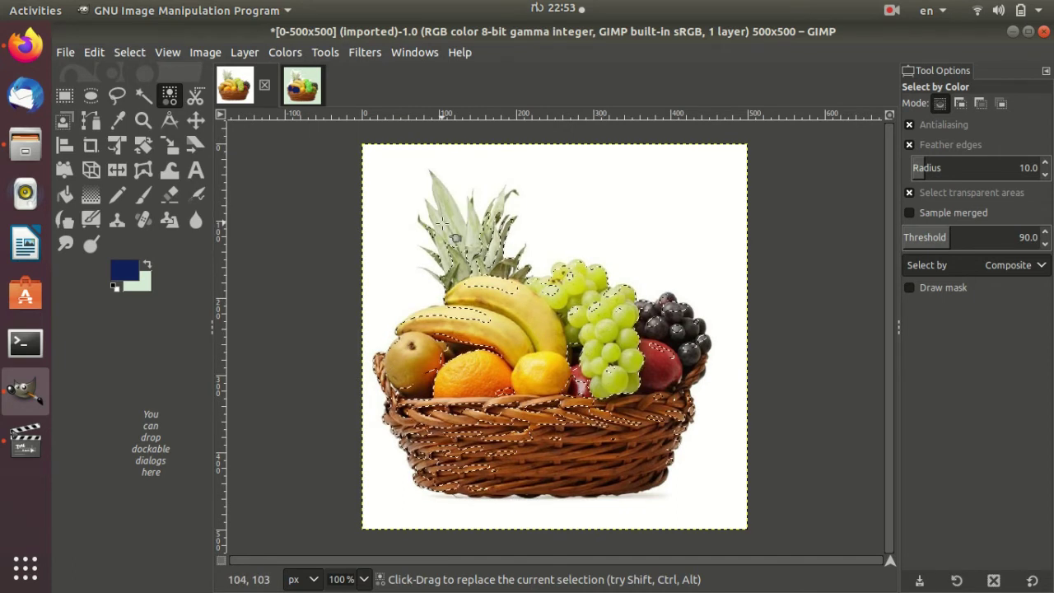
{"action": "left_click_drag", "start_coordinate": [515, 362], "coordinate": [476, 418]}
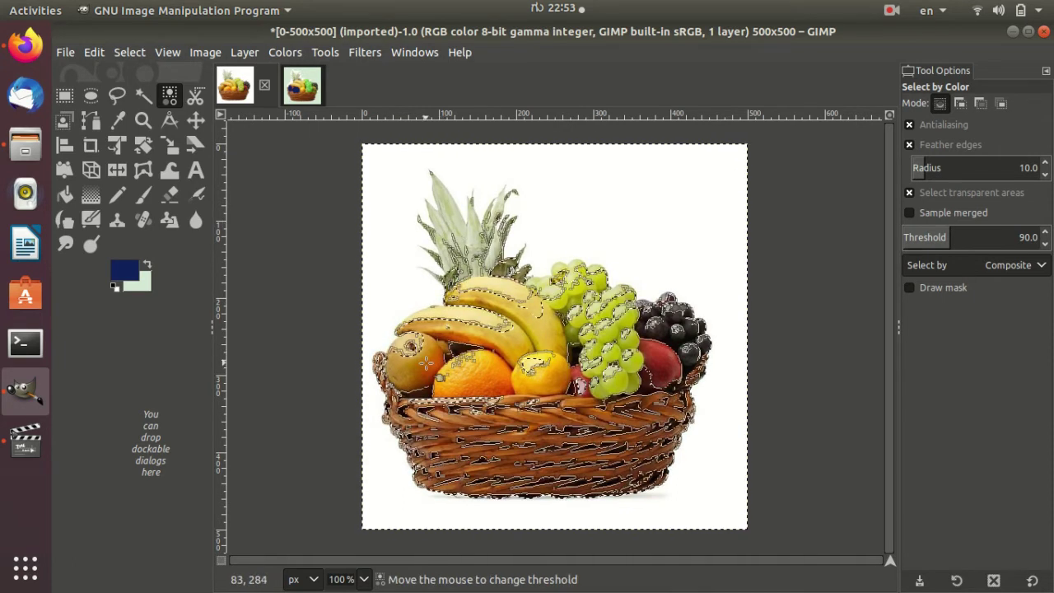
{"action": "left_click", "coordinate": [665, 315]}
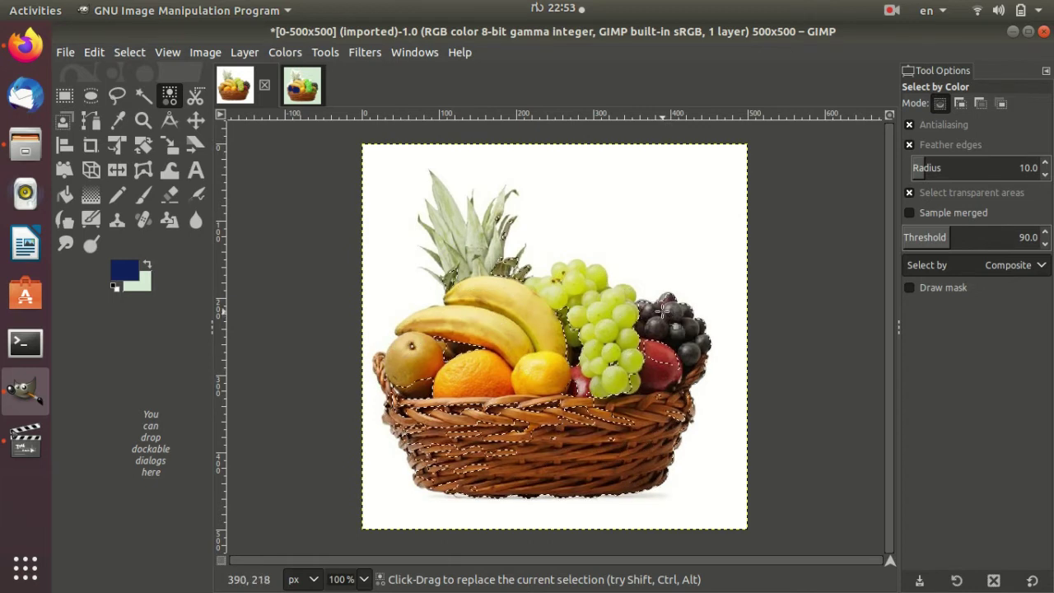
{"action": "left_click_drag", "start_coordinate": [663, 311], "coordinate": [602, 298]}
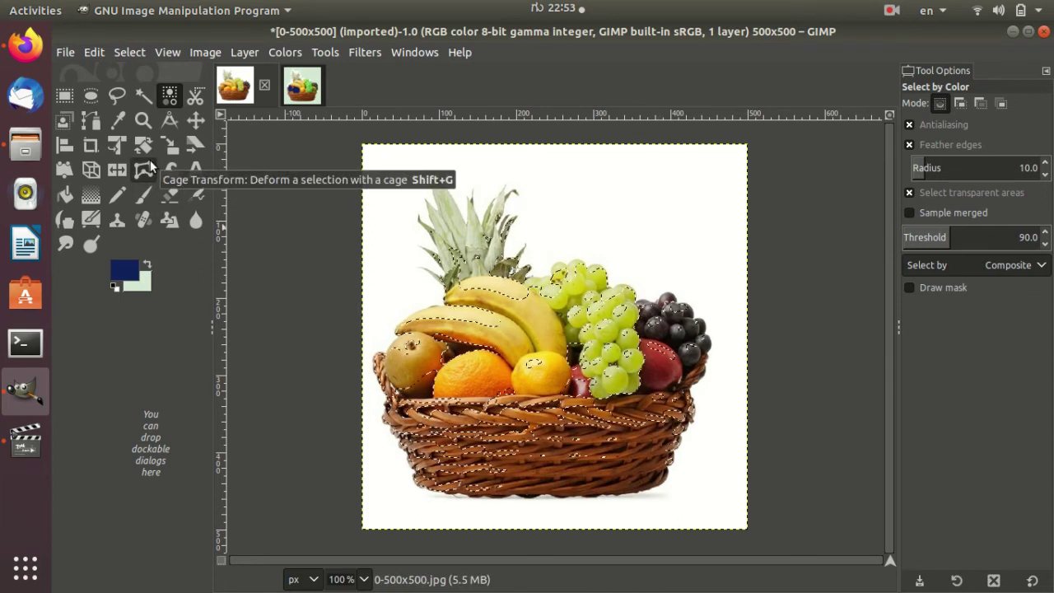
{"action": "key", "text": "ctrl"}
{"action": "left_click", "coordinate": [726, 155], "text": "ctrl"}
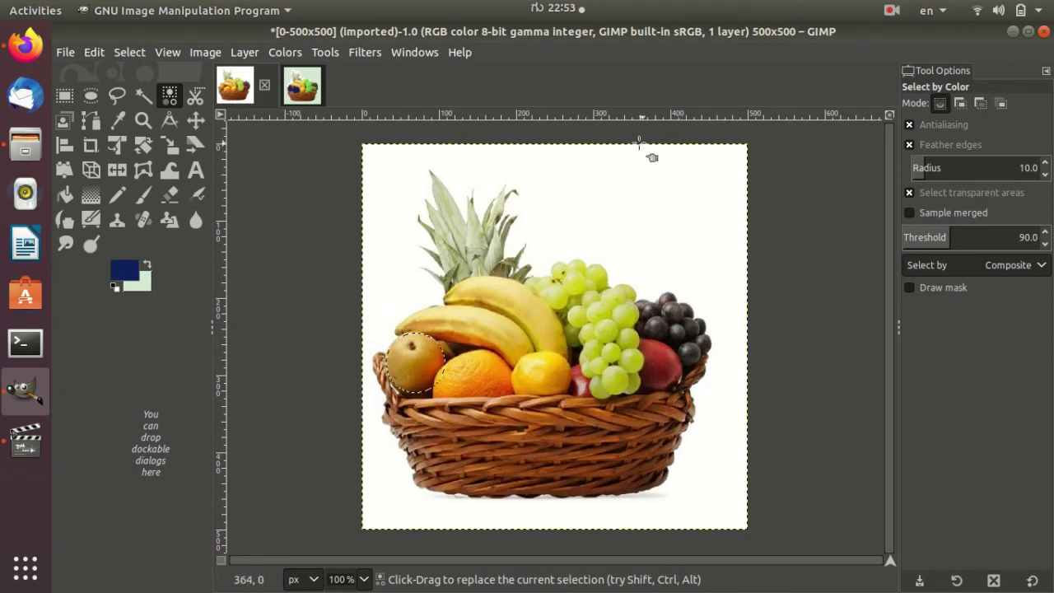
Step: Try feathered Fuzzy Select on the banana, lemon, pineapple and grapes, then undo
{"action": "left_click", "coordinate": [145, 95]}
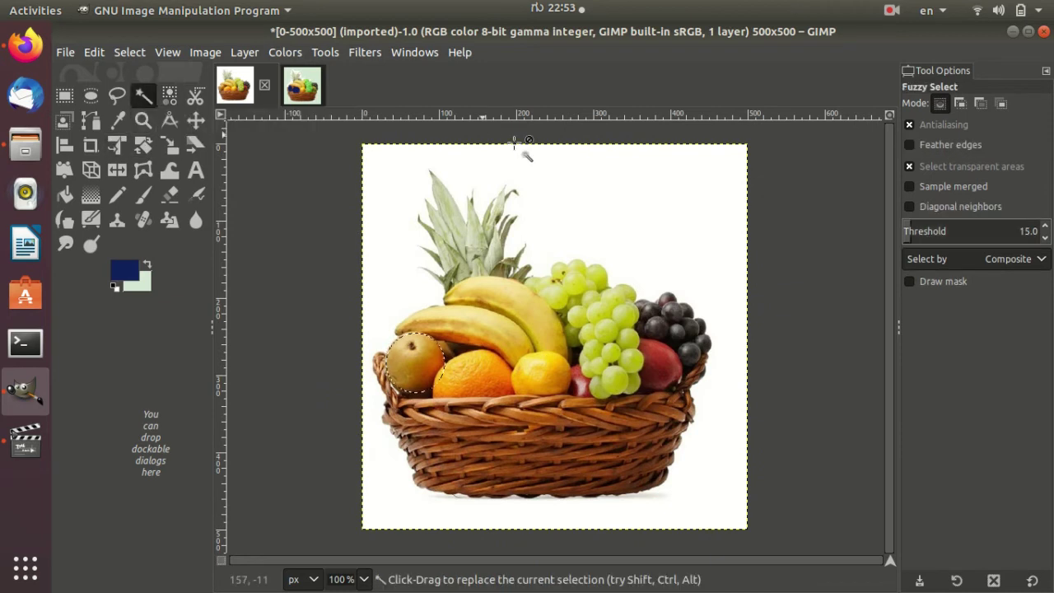
{"action": "left_click", "coordinate": [931, 147]}
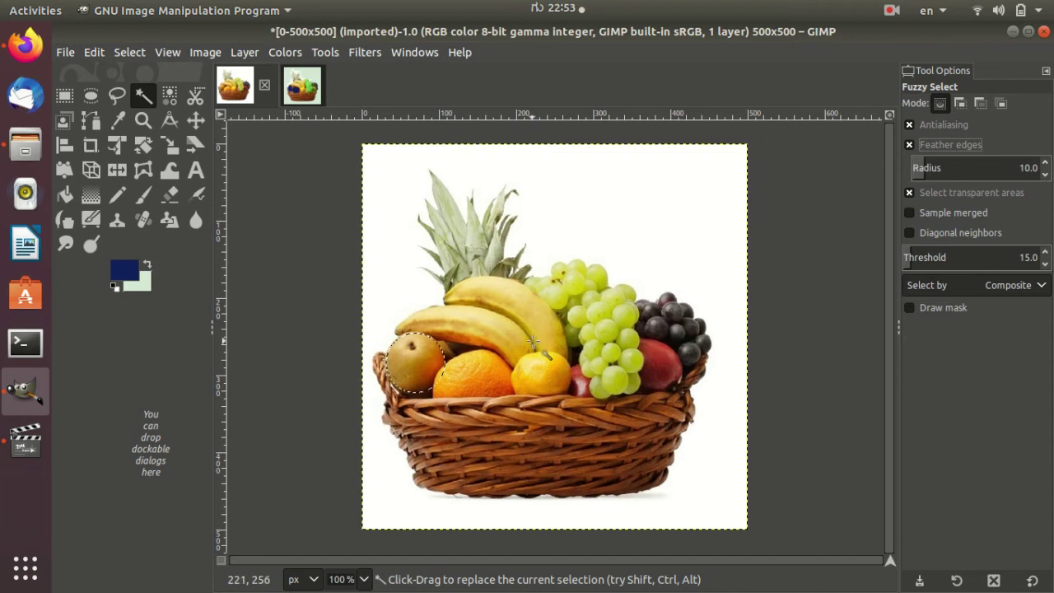
{"action": "left_click_drag", "start_coordinate": [536, 327], "coordinate": [536, 323]}
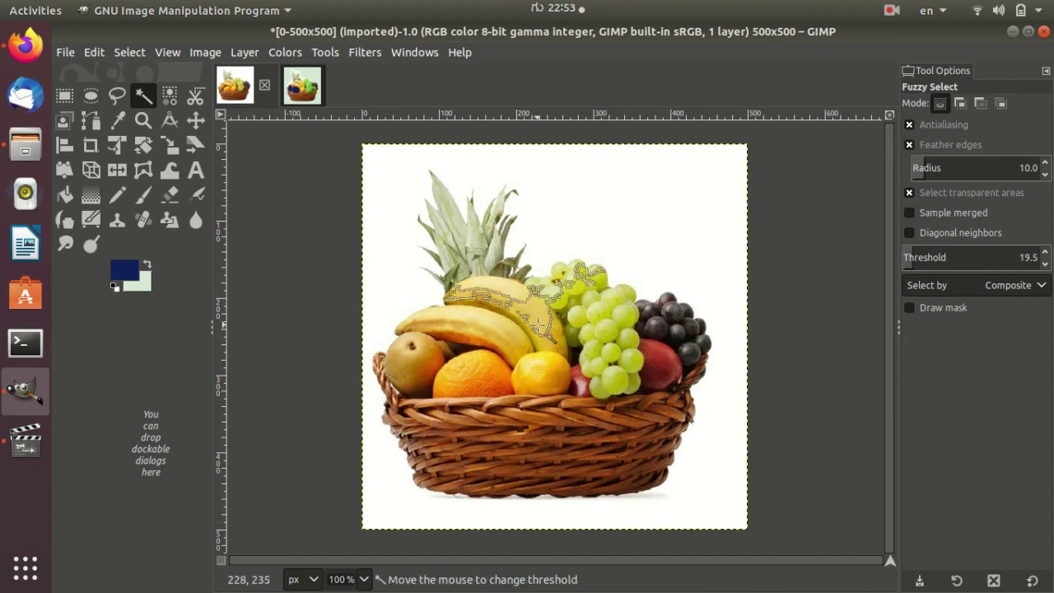
{"action": "left_click", "coordinate": [536, 368]}
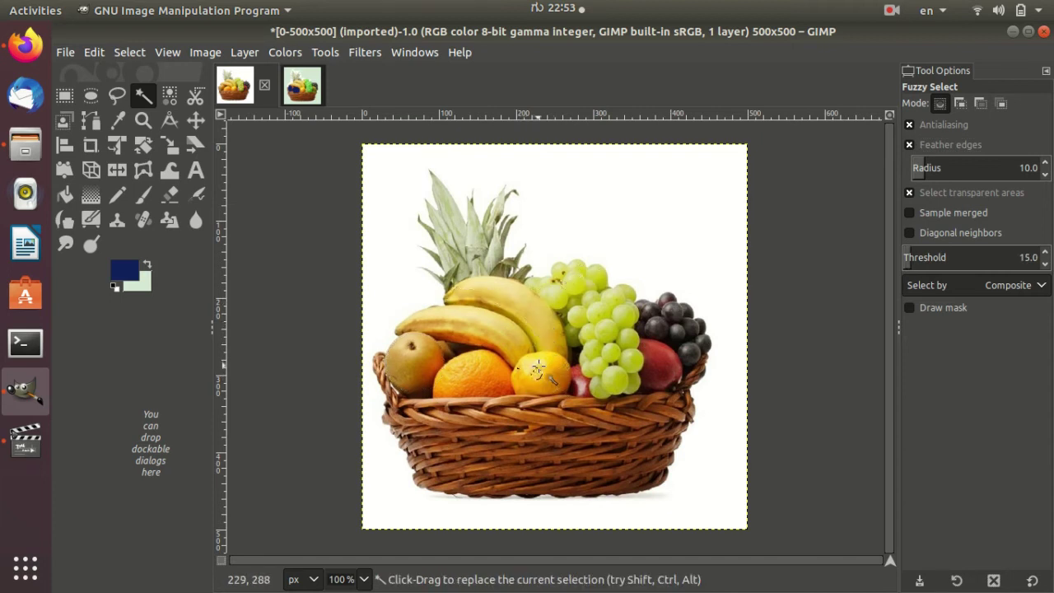
{"action": "left_click", "coordinate": [491, 322]}
{"action": "left_click_drag", "start_coordinate": [491, 322], "coordinate": [545, 394]}
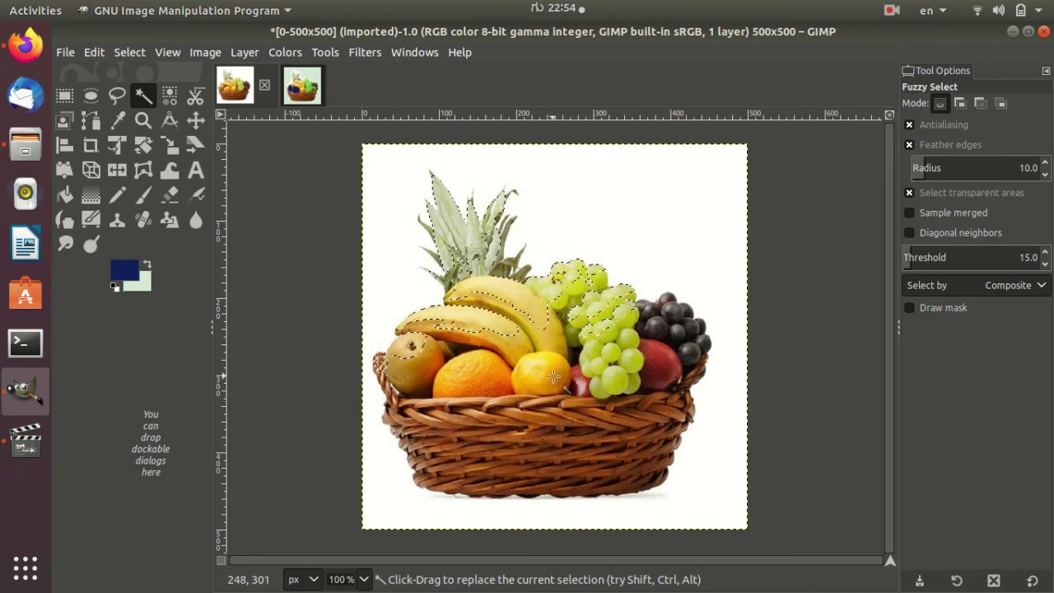
{"action": "key", "text": "ctrl+z"}
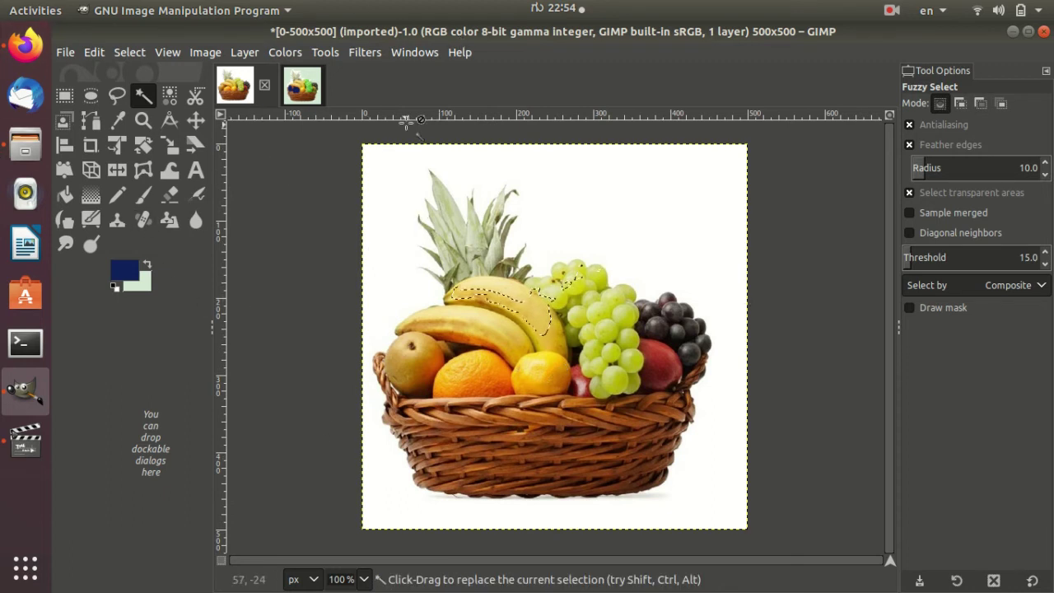
Step: Close both fruit images, discarding changes
{"action": "left_click", "coordinate": [264, 85]}
{"action": "left_click", "coordinate": [638, 400]}
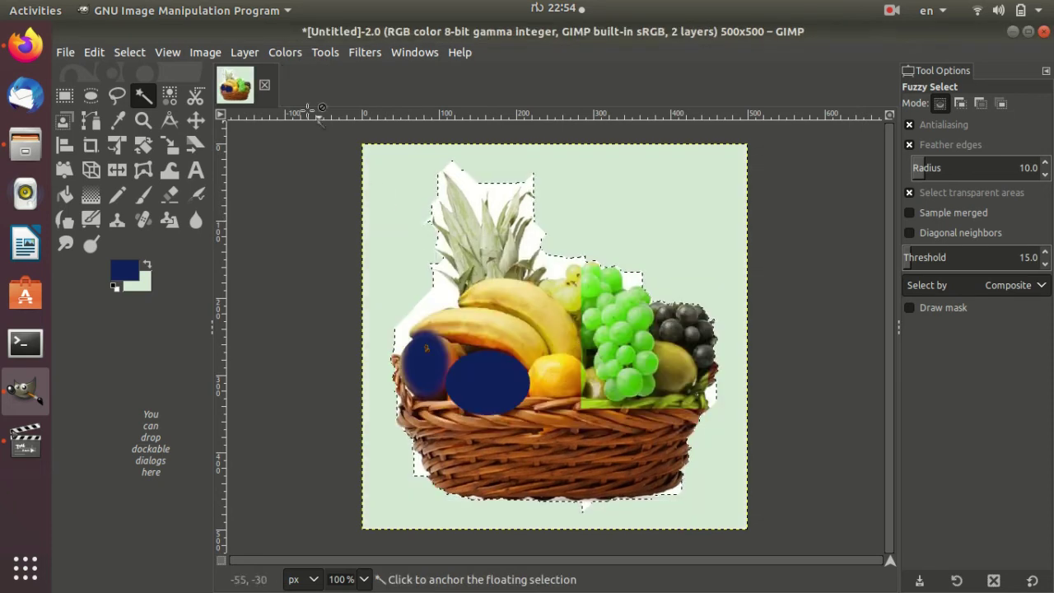
{"action": "left_click", "coordinate": [265, 85]}
{"action": "left_click", "coordinate": [675, 402]}
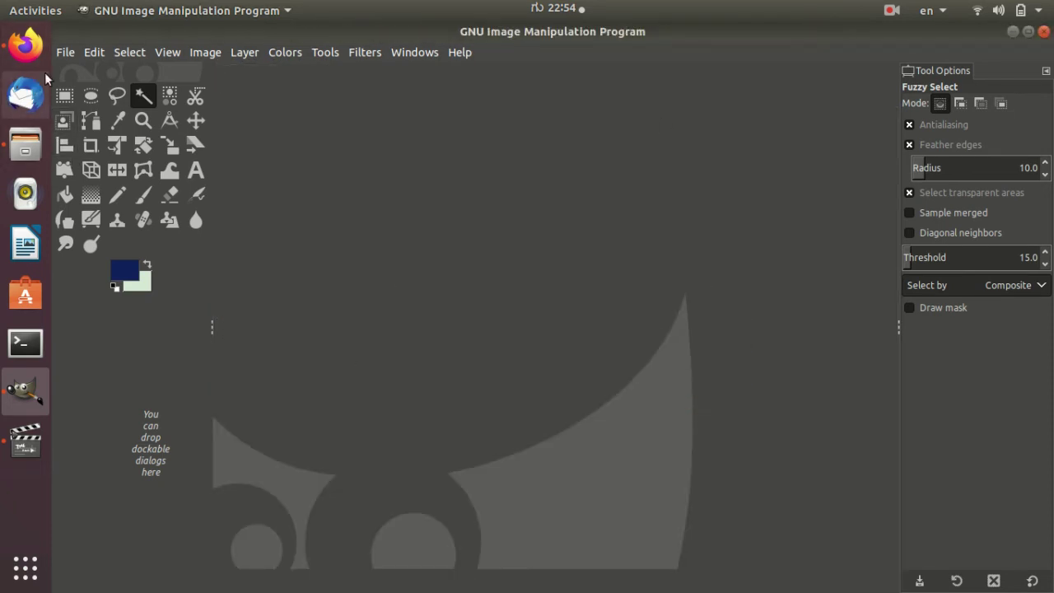
Step: Drag best-multivitamins-for-men-1296x728-feature.jpg from Pictures into GIMP
{"action": "left_click", "coordinate": [40, 152]}
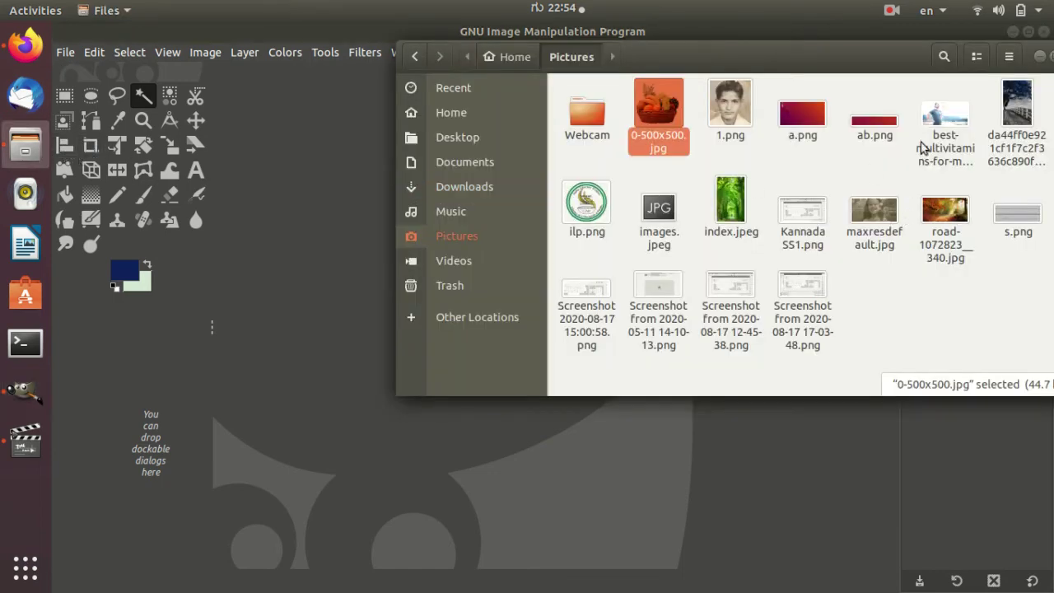
{"action": "left_click_drag", "start_coordinate": [946, 116], "coordinate": [407, 425]}
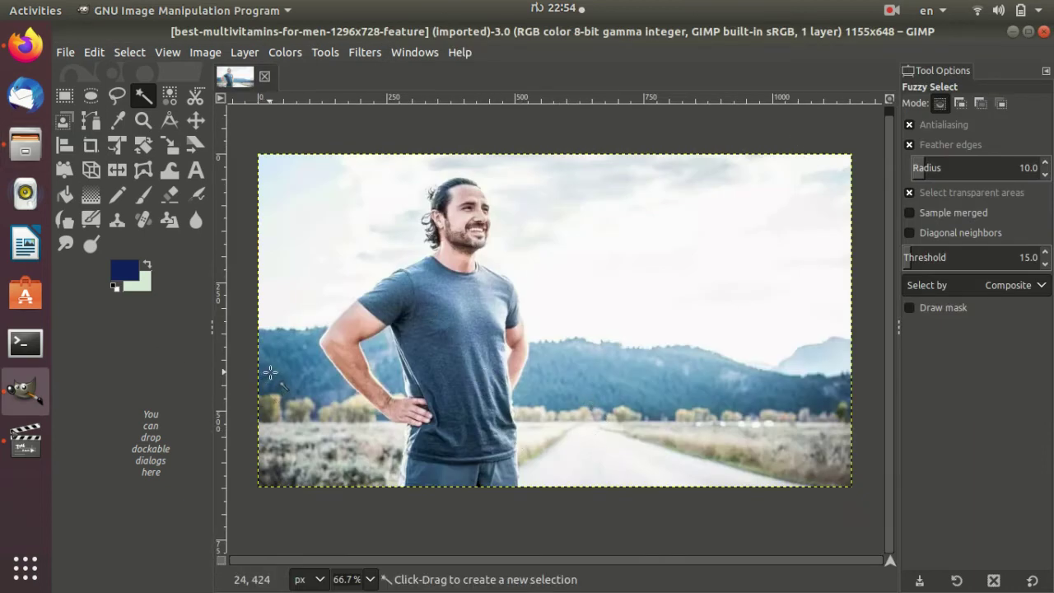
Step: Activate the Clone tool and set the man's head as the clone source
{"action": "left_click", "coordinate": [118, 221]}
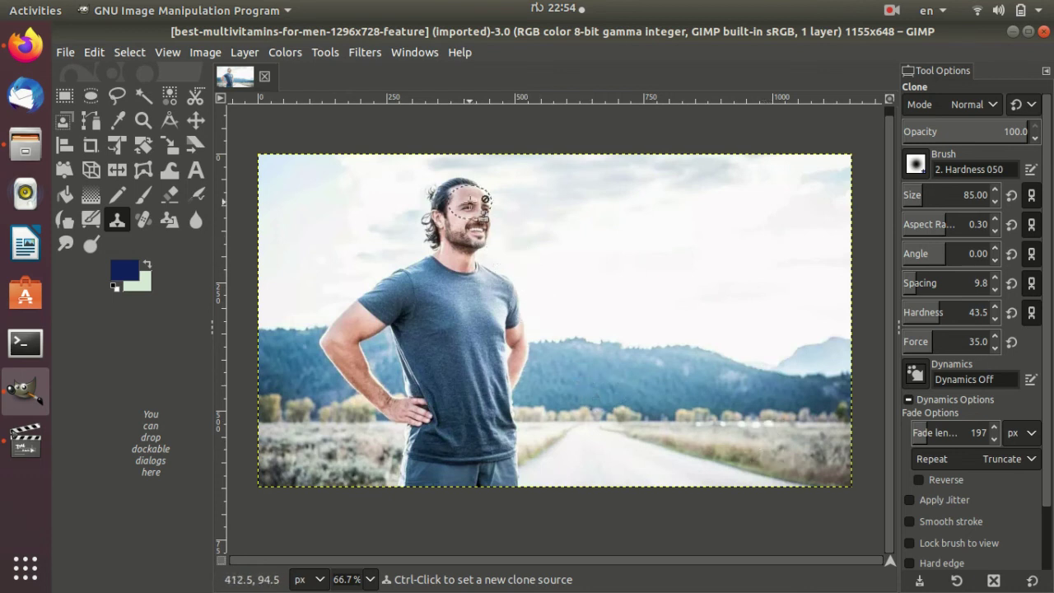
{"action": "left_click", "coordinate": [462, 196]}
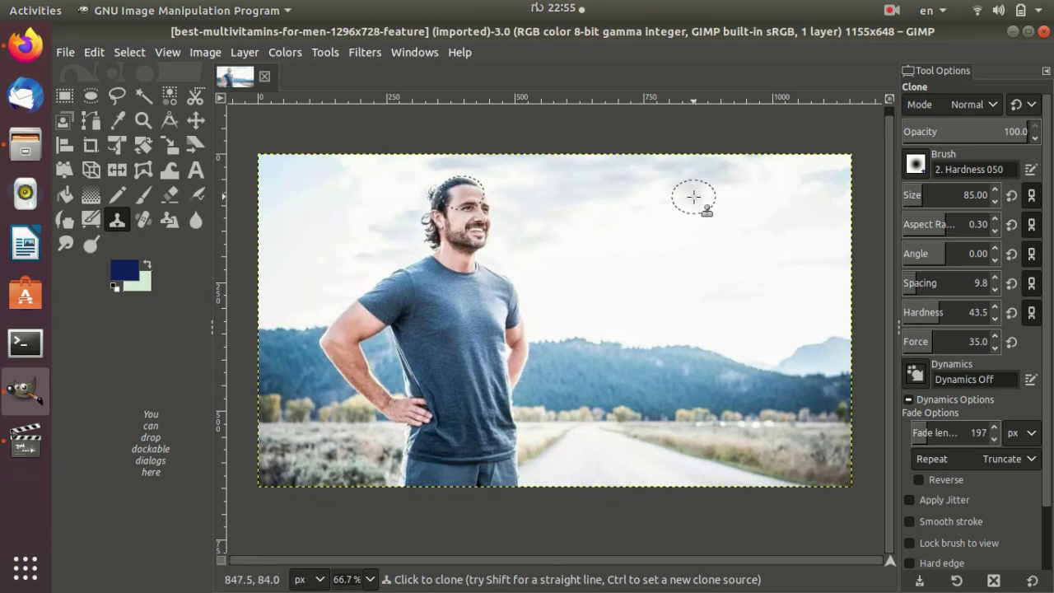
Step: Paint cloned copies of the man's head, arm and torso into the right sky, then undo
{"action": "mouse_move", "coordinate": [693, 197]}
{"action": "left_mouse_down"}
{"action": "mouse_move", "coordinate": [713, 217]}
{"action": "mouse_move", "coordinate": [675, 193]}
{"action": "mouse_move", "coordinate": [707, 265]}
{"action": "mouse_move", "coordinate": [683, 262]}
{"action": "mouse_move", "coordinate": [727, 296]}
{"action": "mouse_move", "coordinate": [683, 216]}
{"action": "mouse_move", "coordinate": [663, 265]}
{"action": "mouse_move", "coordinate": [640, 206]}
{"action": "mouse_move", "coordinate": [736, 238]}
{"action": "mouse_move", "coordinate": [712, 231]}
{"action": "mouse_move", "coordinate": [659, 268]}
{"action": "mouse_move", "coordinate": [721, 272]}
{"action": "mouse_move", "coordinate": [723, 305]}
{"action": "mouse_move", "coordinate": [707, 306]}
{"action": "mouse_move", "coordinate": [721, 272]}
{"action": "mouse_move", "coordinate": [729, 342]}
{"action": "mouse_move", "coordinate": [718, 354]}
{"action": "mouse_move", "coordinate": [658, 350]}
{"action": "mouse_move", "coordinate": [624, 316]}
{"action": "mouse_move", "coordinate": [615, 329]}
{"action": "mouse_move", "coordinate": [659, 312]}
{"action": "mouse_move", "coordinate": [753, 346]}
{"action": "mouse_move", "coordinate": [720, 306]}
{"action": "mouse_move", "coordinate": [736, 323]}
{"action": "mouse_move", "coordinate": [743, 378]}
{"action": "mouse_move", "coordinate": [725, 409]}
{"action": "mouse_move", "coordinate": [729, 368]}
{"action": "left_mouse_up"}
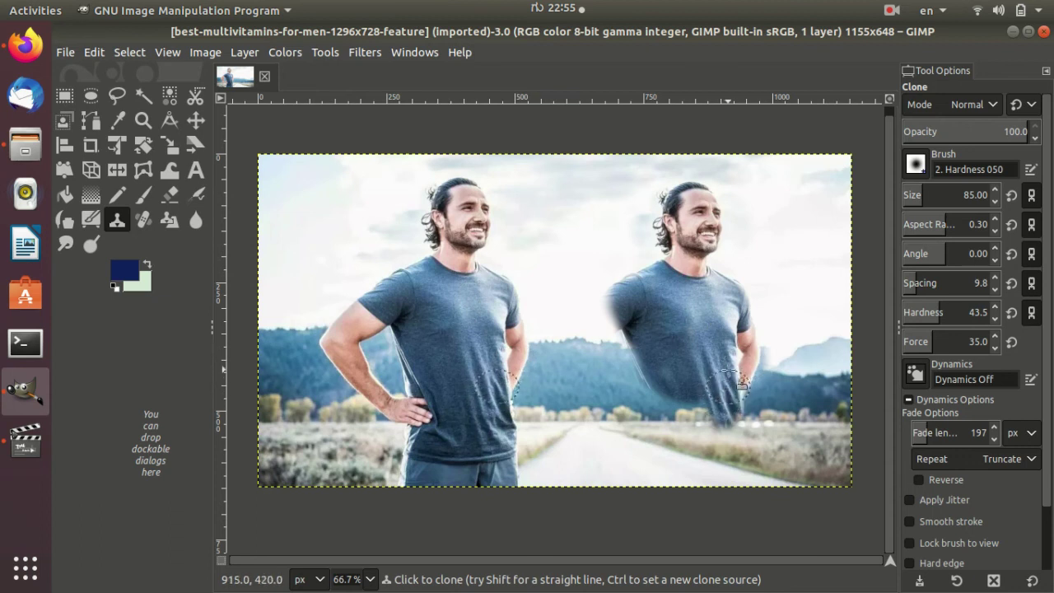
{"action": "mouse_move", "coordinate": [667, 332]}
{"action": "left_mouse_down"}
{"action": "mouse_move", "coordinate": [609, 321]}
{"action": "mouse_move", "coordinate": [654, 353]}
{"action": "mouse_move", "coordinate": [696, 343]}
{"action": "left_mouse_up"}
{"action": "mouse_move", "coordinate": [721, 304]}
{"action": "left_mouse_down"}
{"action": "mouse_move", "coordinate": [682, 298]}
{"action": "mouse_move", "coordinate": [651, 313]}
{"action": "mouse_move", "coordinate": [751, 354]}
{"action": "mouse_move", "coordinate": [775, 391]}
{"action": "mouse_move", "coordinate": [734, 439]}
{"action": "mouse_move", "coordinate": [753, 444]}
{"action": "left_mouse_up"}
{"action": "mouse_move", "coordinate": [633, 247]}
{"action": "left_mouse_down"}
{"action": "mouse_move", "coordinate": [625, 272]}
{"action": "mouse_move", "coordinate": [659, 305]}
{"action": "mouse_move", "coordinate": [775, 335]}
{"action": "left_mouse_up"}
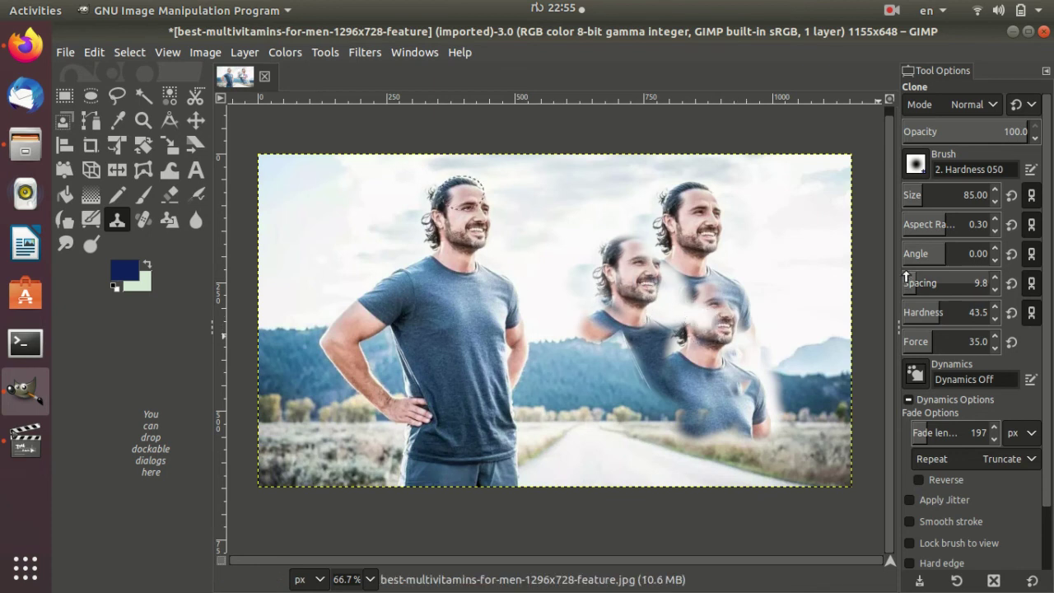
{"action": "key", "text": "ctrl+z"}
{"action": "key", "text": "ctrl+z"}
{"action": "key", "text": "ctrl+z"}
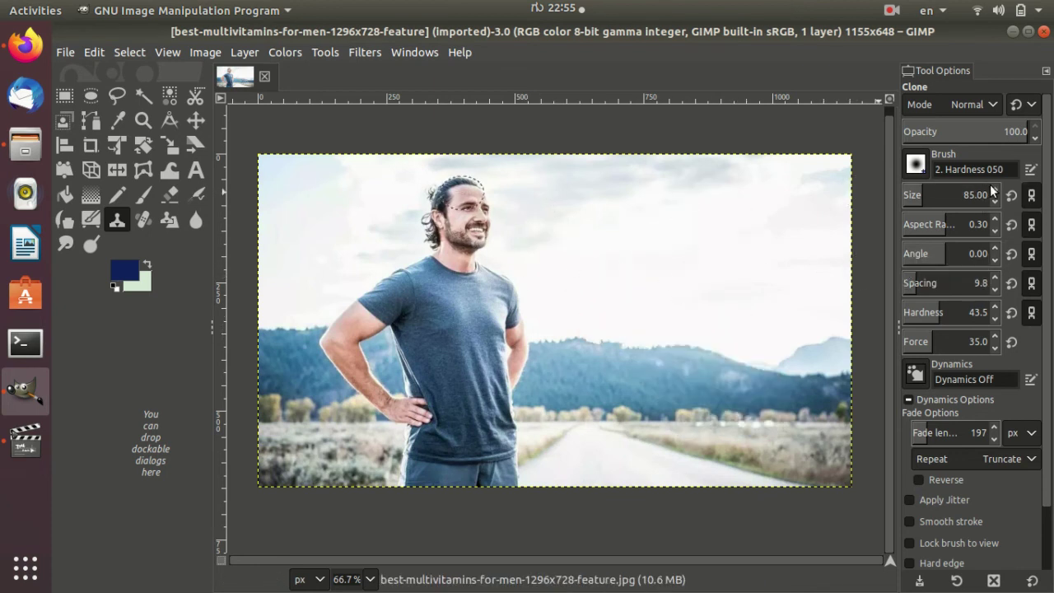
Step: Raise the clone brush to 256 and paint a full twin of the man beside him
{"action": "scroll", "coordinate": [992, 185], "scroll_direction": "up", "scroll_amount": 5}
{"action": "scroll", "coordinate": [993, 185], "scroll_direction": "up", "scroll_amount": 5}
{"action": "scroll", "coordinate": [993, 186], "scroll_direction": "up", "scroll_amount": 5}
{"action": "scroll", "coordinate": [993, 185], "scroll_direction": "up", "scroll_amount": 5}
{"action": "scroll", "coordinate": [993, 185], "scroll_direction": "up", "scroll_amount": 3}
{"action": "scroll", "coordinate": [993, 186], "scroll_direction": "up", "scroll_amount": 3}
{"action": "scroll", "coordinate": [992, 186], "scroll_direction": "up", "scroll_amount": 2}
{"action": "mouse_move", "coordinate": [634, 211]}
{"action": "left_mouse_down"}
{"action": "mouse_move", "coordinate": [659, 319]}
{"action": "mouse_move", "coordinate": [618, 305]}
{"action": "mouse_move", "coordinate": [588, 276]}
{"action": "mouse_move", "coordinate": [551, 401]}
{"action": "mouse_move", "coordinate": [609, 411]}
{"action": "mouse_move", "coordinate": [624, 444]}
{"action": "mouse_move", "coordinate": [733, 254]}
{"action": "mouse_move", "coordinate": [578, 435]}
{"action": "left_mouse_up"}
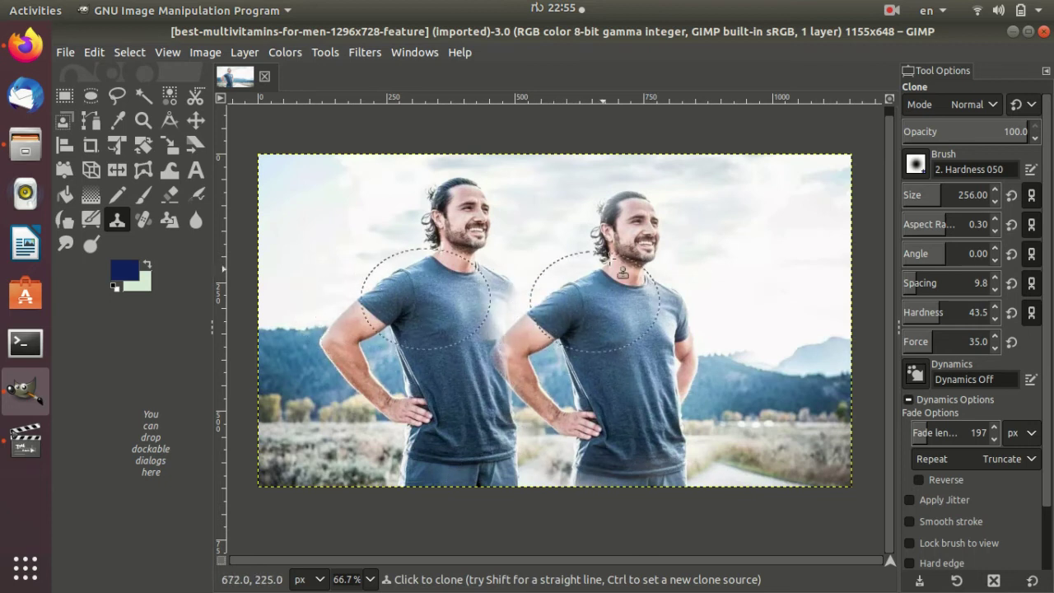
{"action": "mouse_move", "coordinate": [710, 340]}
{"action": "left_mouse_down"}
{"action": "mouse_move", "coordinate": [771, 353]}
{"action": "mouse_move", "coordinate": [782, 395]}
{"action": "left_mouse_up"}
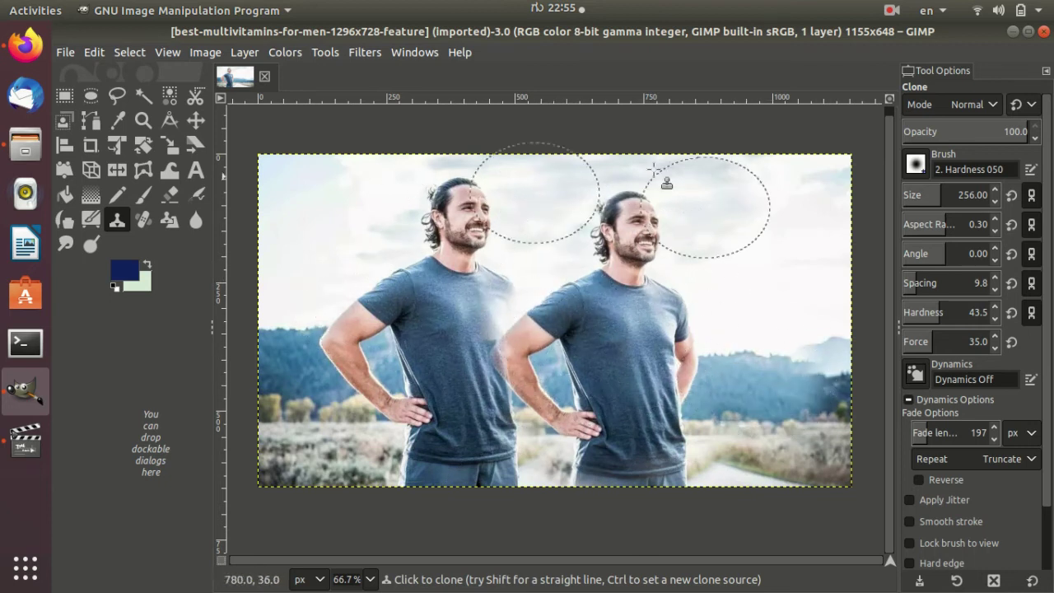
{"action": "mouse_move", "coordinate": [644, 237]}
{"action": "left_mouse_down"}
{"action": "mouse_move", "coordinate": [776, 348]}
{"action": "mouse_move", "coordinate": [727, 332]}
{"action": "left_mouse_up"}
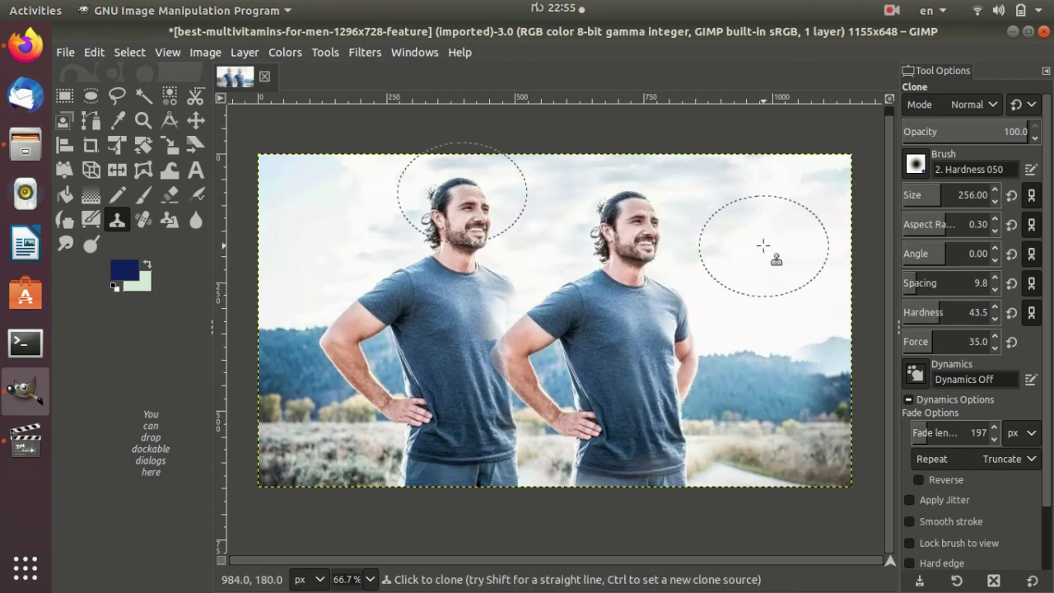
Step: Clone the hills as a new source up into the right-hand sky
{"action": "left_click", "coordinate": [793, 380], "text": "ctrl"}
{"action": "mouse_move", "coordinate": [798, 341]}
{"action": "left_mouse_down"}
{"action": "mouse_move", "coordinate": [786, 304]}
{"action": "mouse_move", "coordinate": [730, 294]}
{"action": "mouse_move", "coordinate": [783, 314]}
{"action": "left_mouse_up"}
{"action": "mouse_move", "coordinate": [816, 345]}
{"action": "left_mouse_down"}
{"action": "mouse_move", "coordinate": [802, 287]}
{"action": "mouse_move", "coordinate": [792, 292]}
{"action": "mouse_move", "coordinate": [799, 266]}
{"action": "mouse_move", "coordinate": [822, 339]}
{"action": "mouse_move", "coordinate": [800, 235]}
{"action": "mouse_move", "coordinate": [824, 283]}
{"action": "mouse_move", "coordinate": [792, 258]}
{"action": "mouse_move", "coordinate": [789, 289]}
{"action": "mouse_move", "coordinate": [719, 190]}
{"action": "mouse_move", "coordinate": [794, 227]}
{"action": "mouse_move", "coordinate": [790, 213]}
{"action": "mouse_move", "coordinate": [818, 324]}
{"action": "mouse_move", "coordinate": [765, 256]}
{"action": "mouse_move", "coordinate": [752, 206]}
{"action": "mouse_move", "coordinate": [782, 242]}
{"action": "mouse_move", "coordinate": [807, 228]}
{"action": "mouse_move", "coordinate": [795, 211]}
{"action": "left_mouse_up"}
{"action": "key", "text": "ctrl+z"}
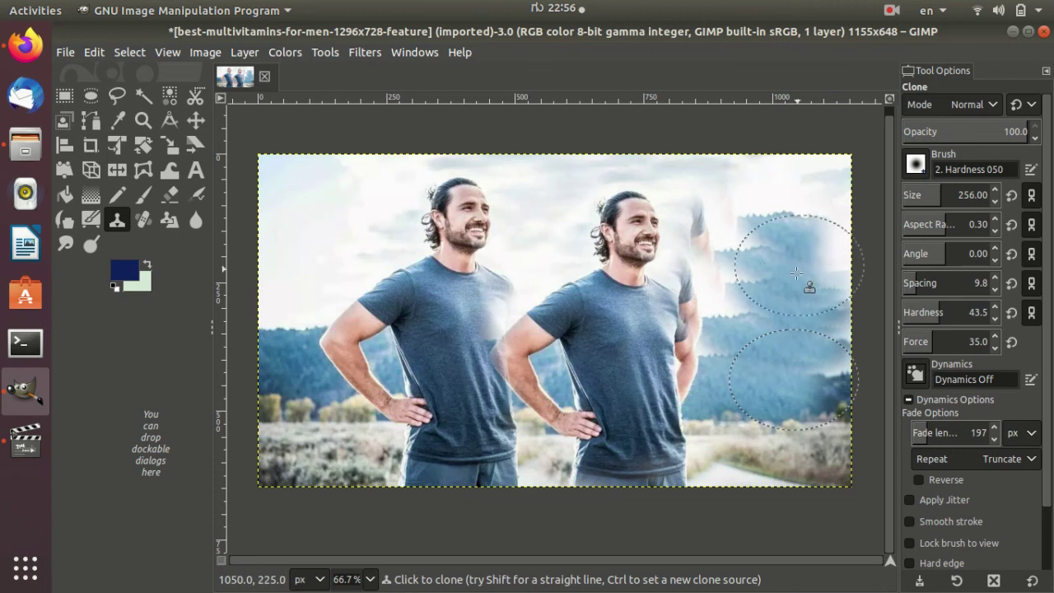
Step: Select a rectangle around the second man's head in replace mode
{"action": "left_click", "coordinate": [65, 96]}
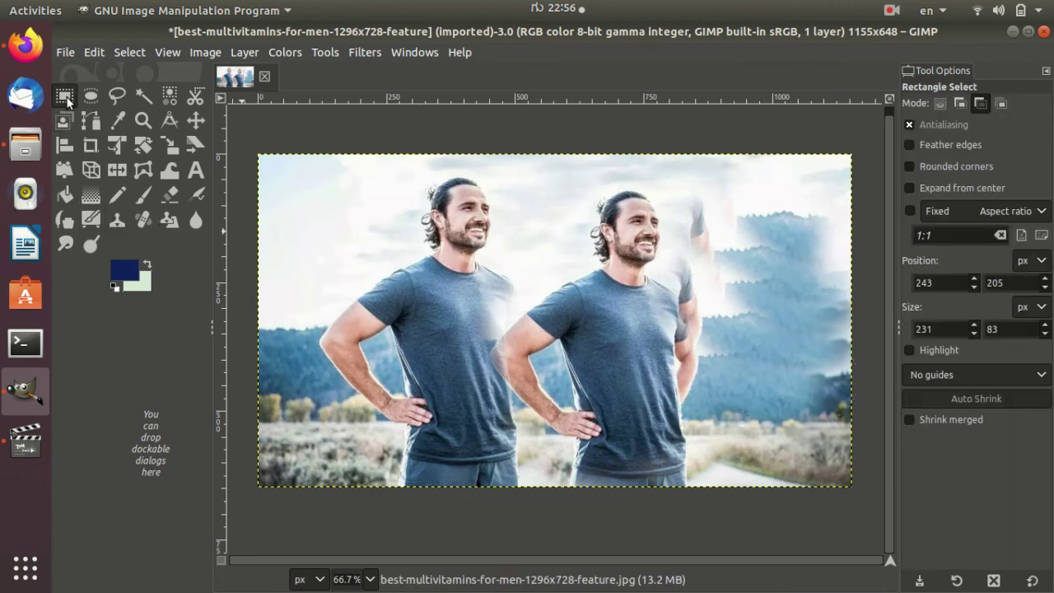
{"action": "left_click", "coordinate": [549, 186]}
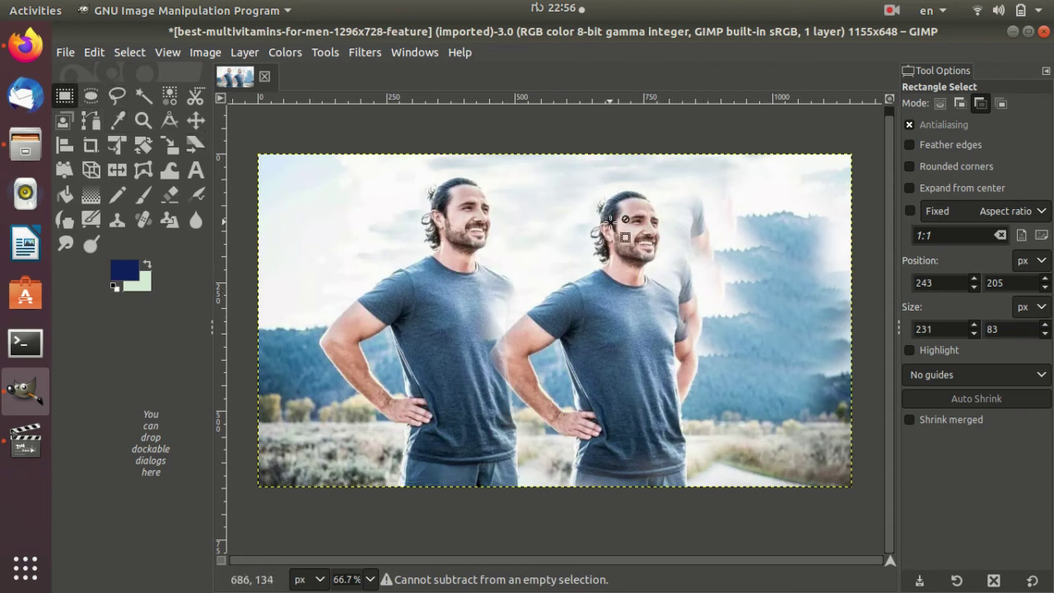
{"action": "left_click", "coordinate": [939, 103]}
{"action": "mouse_move", "coordinate": [563, 170]}
{"action": "left_mouse_down"}
{"action": "mouse_move", "coordinate": [641, 224]}
{"action": "mouse_move", "coordinate": [700, 290]}
{"action": "left_mouse_up"}
Step: Shift the selection's hue to 10.2 with Hue-Saturation
{"action": "left_click", "coordinate": [278, 53]}
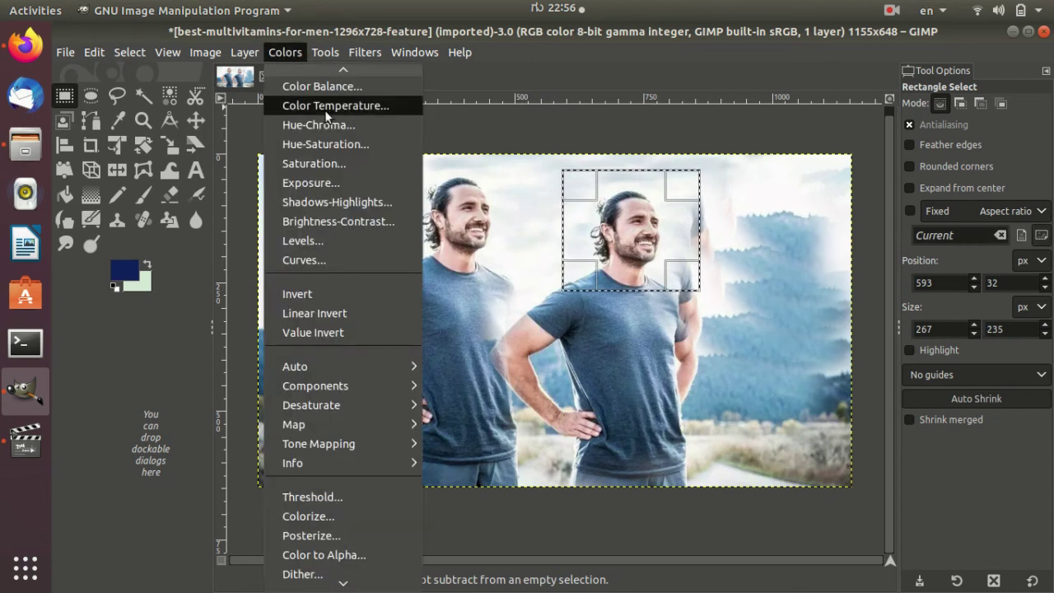
{"action": "left_click", "coordinate": [339, 140]}
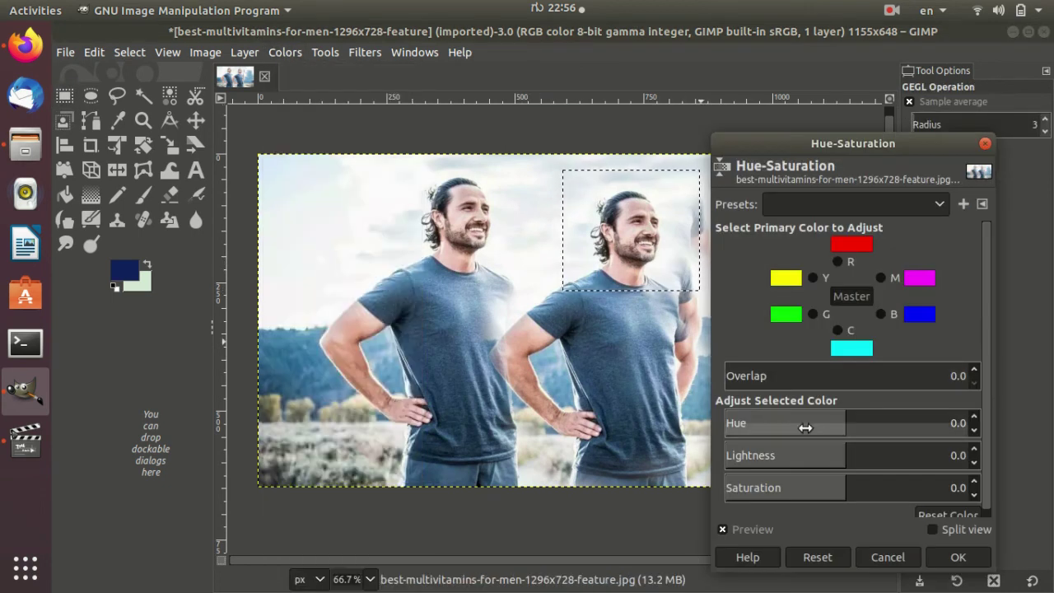
{"action": "mouse_move", "coordinate": [802, 425]}
{"action": "left_mouse_down"}
{"action": "mouse_move", "coordinate": [919, 423]}
{"action": "mouse_move", "coordinate": [439, 419]}
{"action": "mouse_move", "coordinate": [550, 423]}
{"action": "left_mouse_up"}
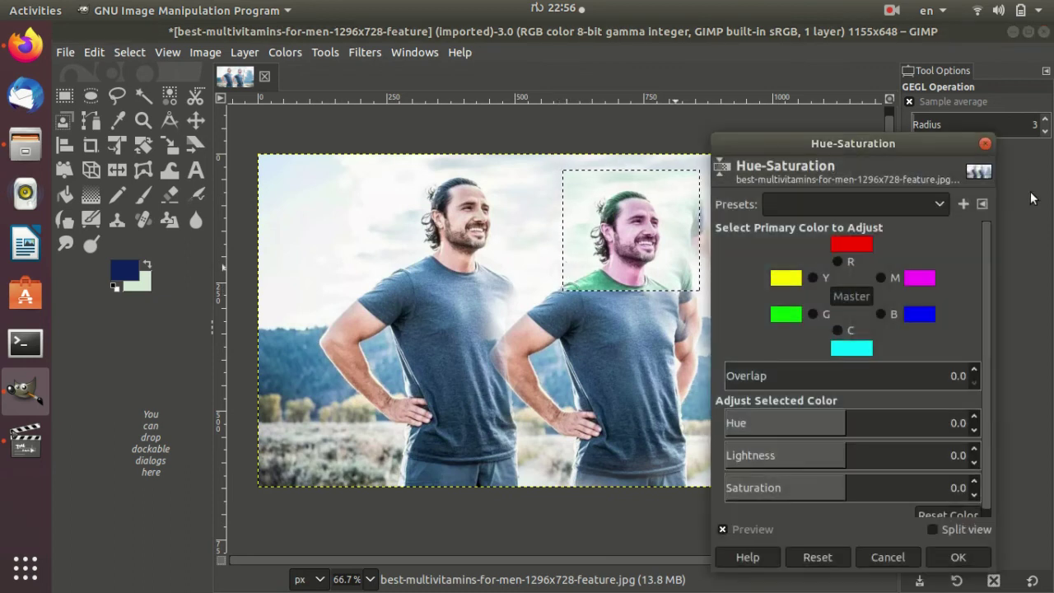
{"action": "left_click", "coordinate": [985, 144]}
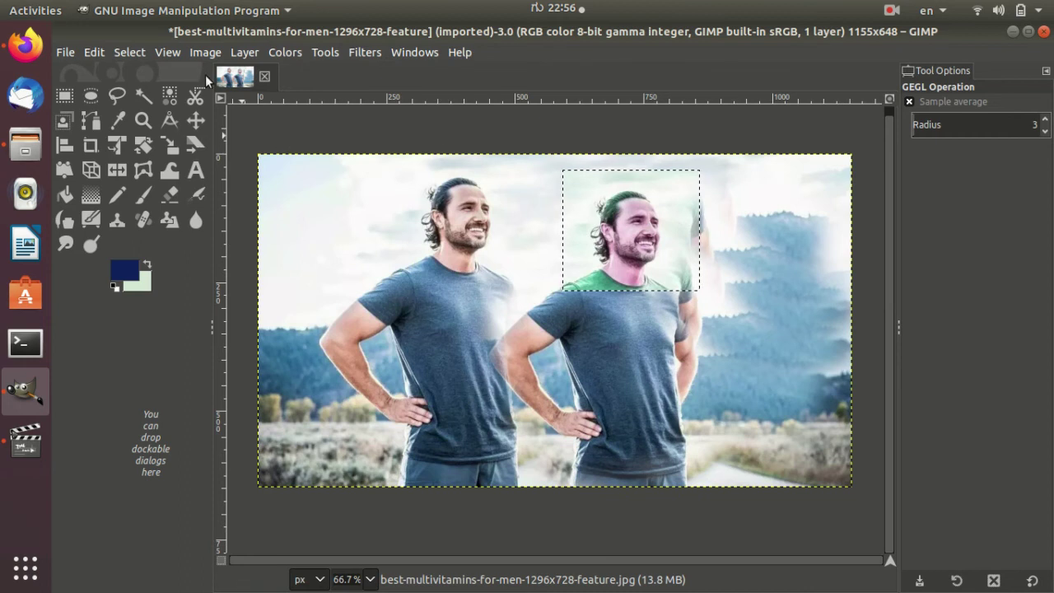
Step: Reselect the Clone tool and close the man-on-road photo with Discard Changes
{"action": "left_click", "coordinate": [115, 220]}
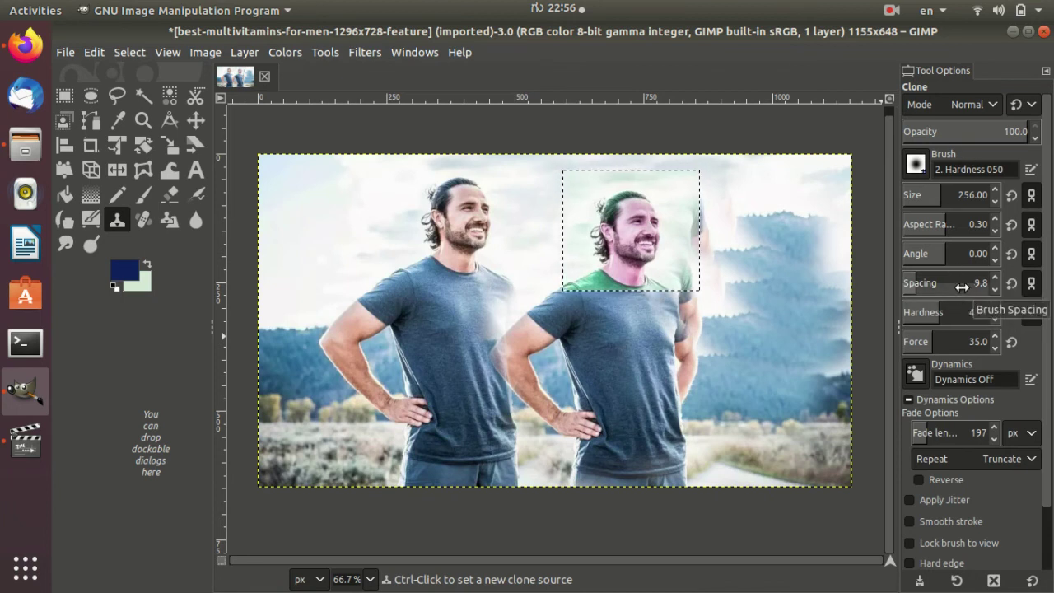
{"action": "scroll", "coordinate": [987, 510], "scroll_direction": "down", "scroll_amount": 2}
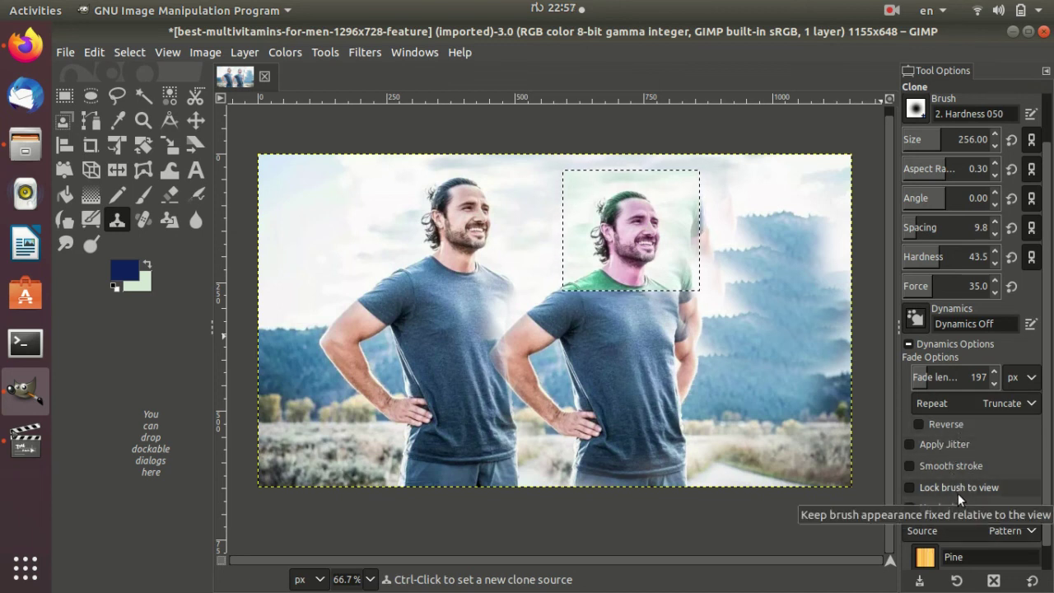
{"action": "scroll", "coordinate": [505, 211], "scroll_direction": "up", "scroll_amount": 1}
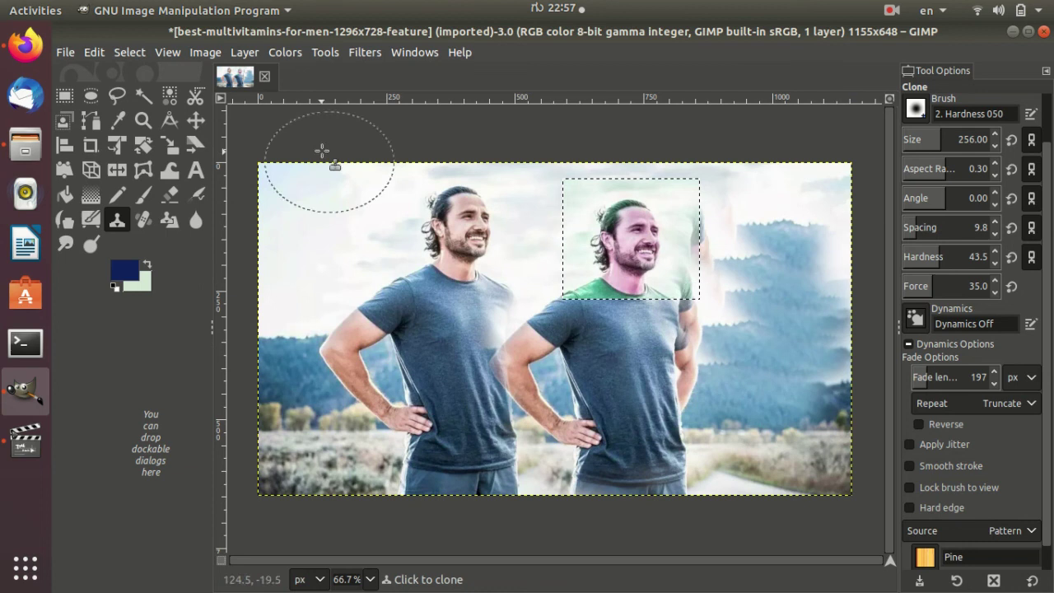
{"action": "left_click", "coordinate": [265, 78]}
{"action": "left_click", "coordinate": [658, 403]}
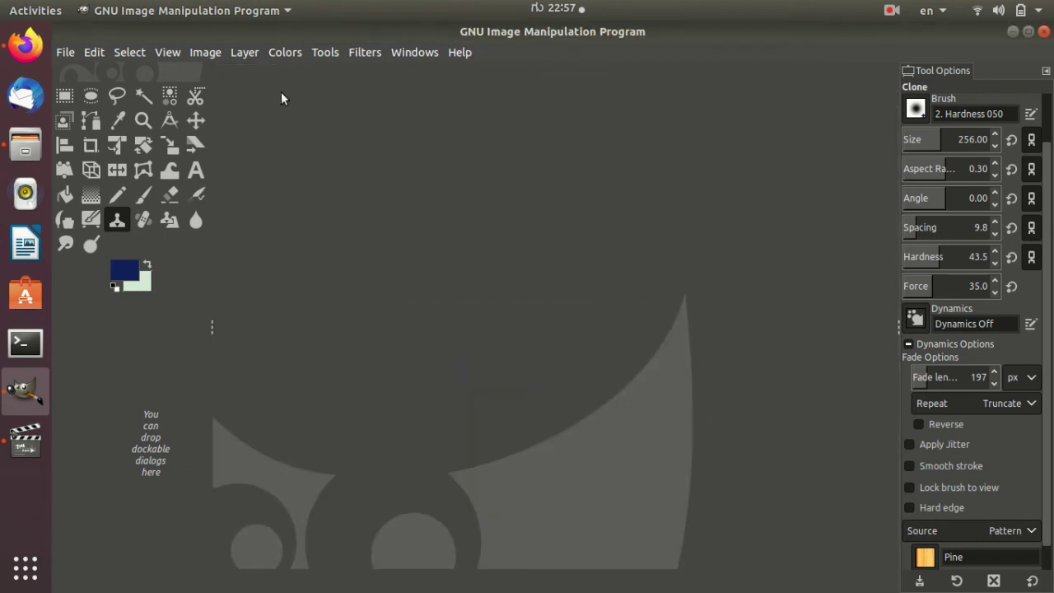
Step: Drag 1.png from Pictures into GIMP and convert it to sRGB on opening
{"action": "left_click", "coordinate": [25, 145]}
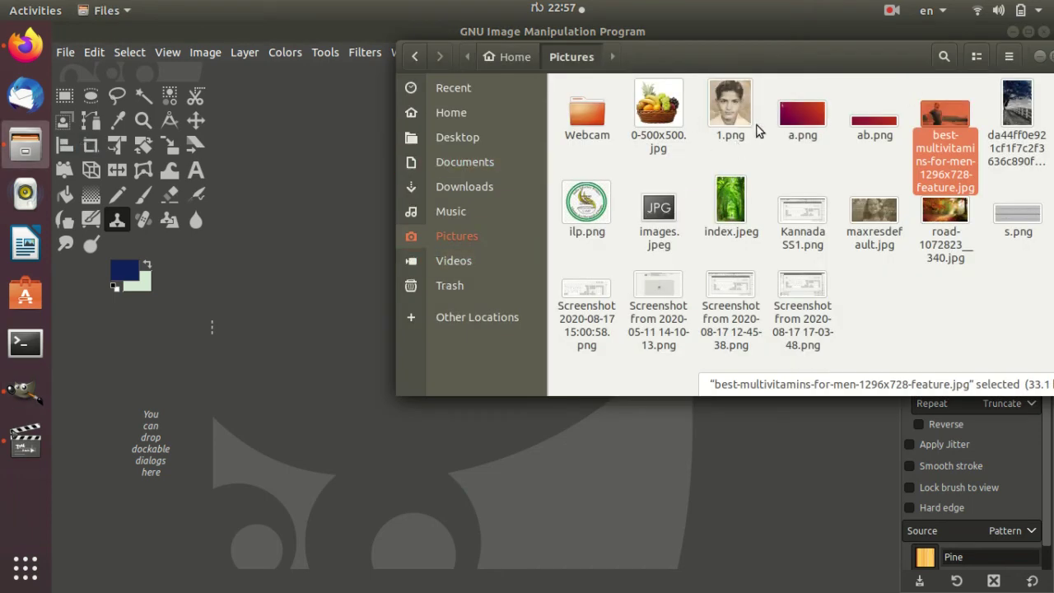
{"action": "left_click", "coordinate": [979, 293]}
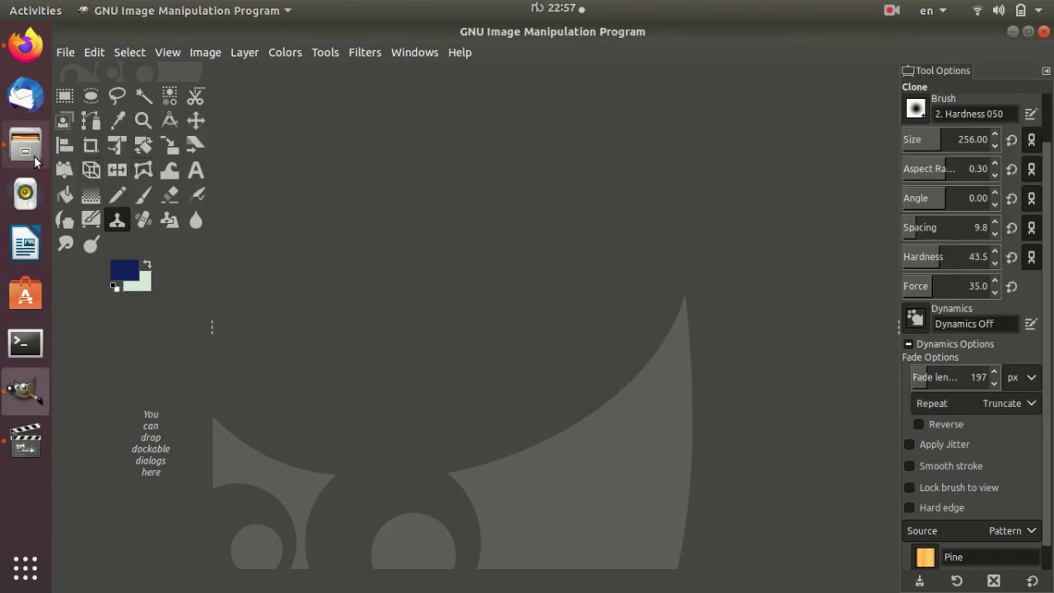
{"action": "left_click", "coordinate": [32, 157]}
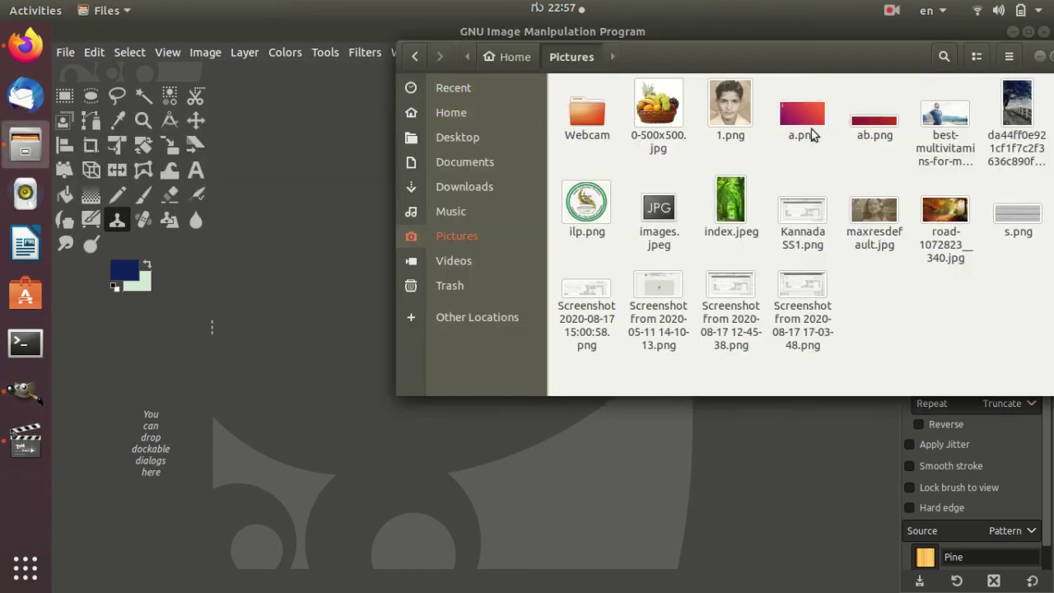
{"action": "mouse_move", "coordinate": [731, 111]}
{"action": "left_mouse_down"}
{"action": "mouse_move", "coordinate": [594, 421]}
{"action": "mouse_move", "coordinate": [525, 472]}
{"action": "left_mouse_up"}
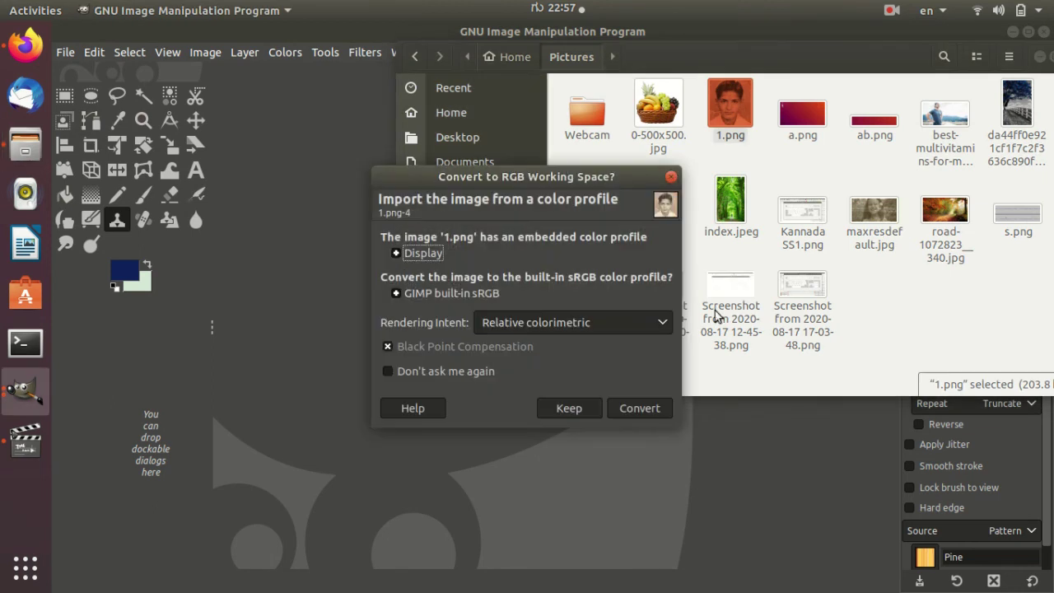
{"action": "left_click", "coordinate": [649, 407]}
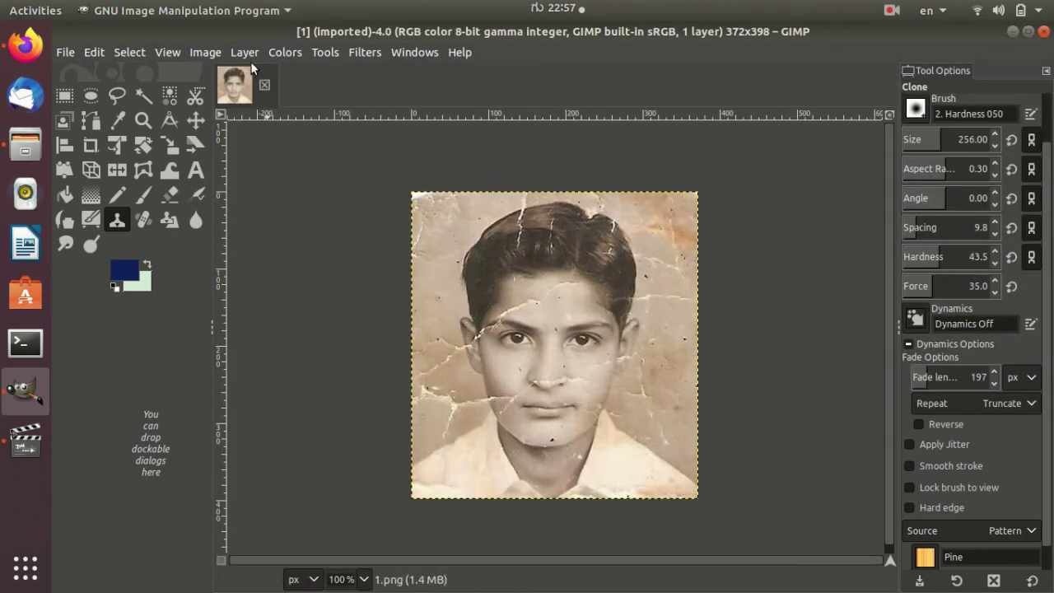
Step: Check the image's colour mode, then lower the Clone brush size to 38
{"action": "left_click", "coordinate": [202, 52]}
{"action": "mouse_move", "coordinate": [219, 107]}
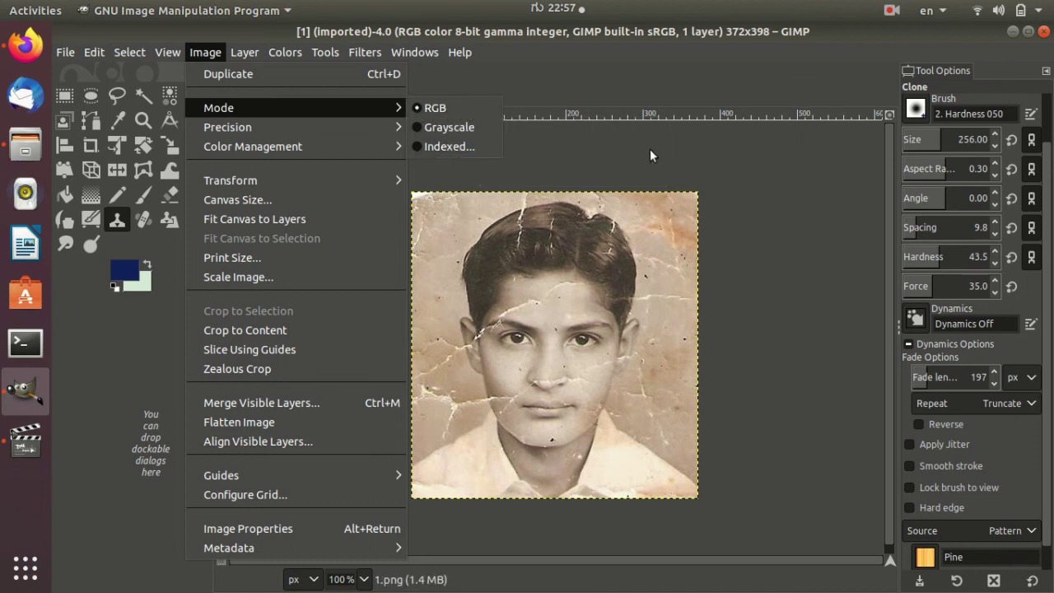
{"action": "left_click", "coordinate": [743, 198]}
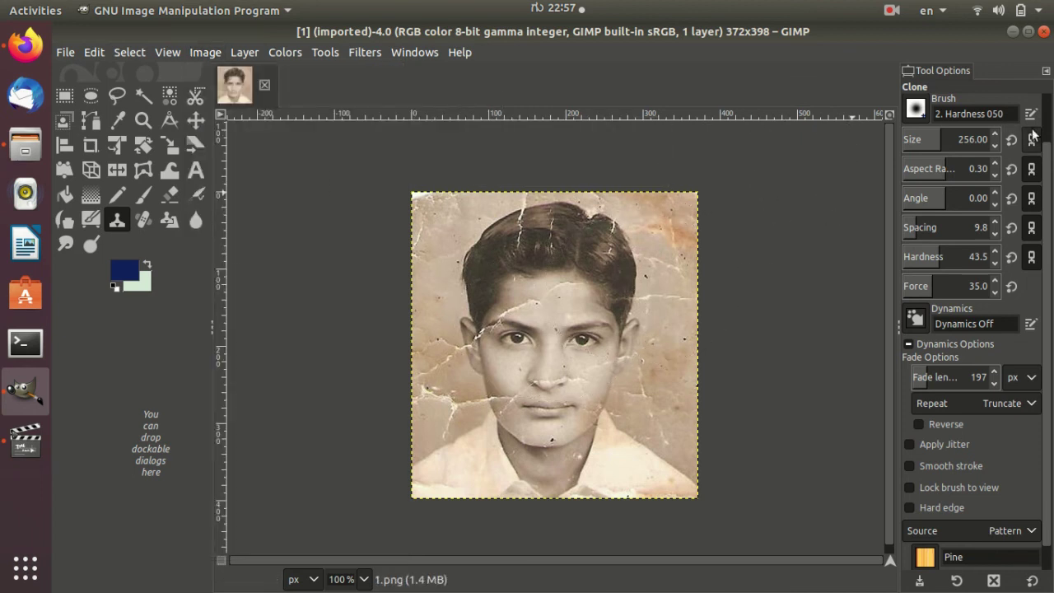
{"action": "left_click", "coordinate": [997, 145]}
{"action": "left_click", "coordinate": [997, 146]}
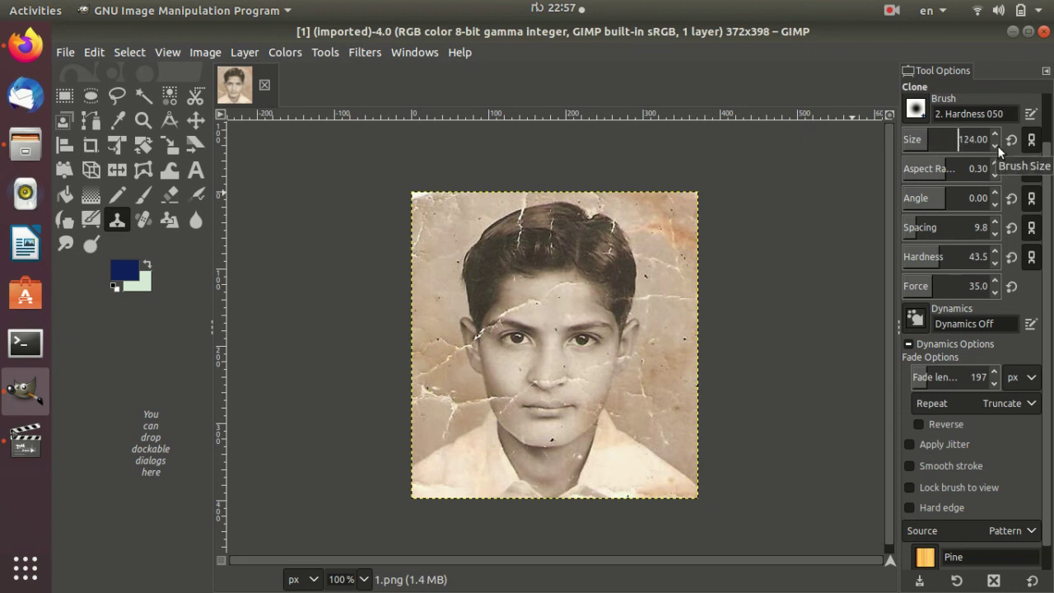
{"action": "left_click", "coordinate": [996, 146]}
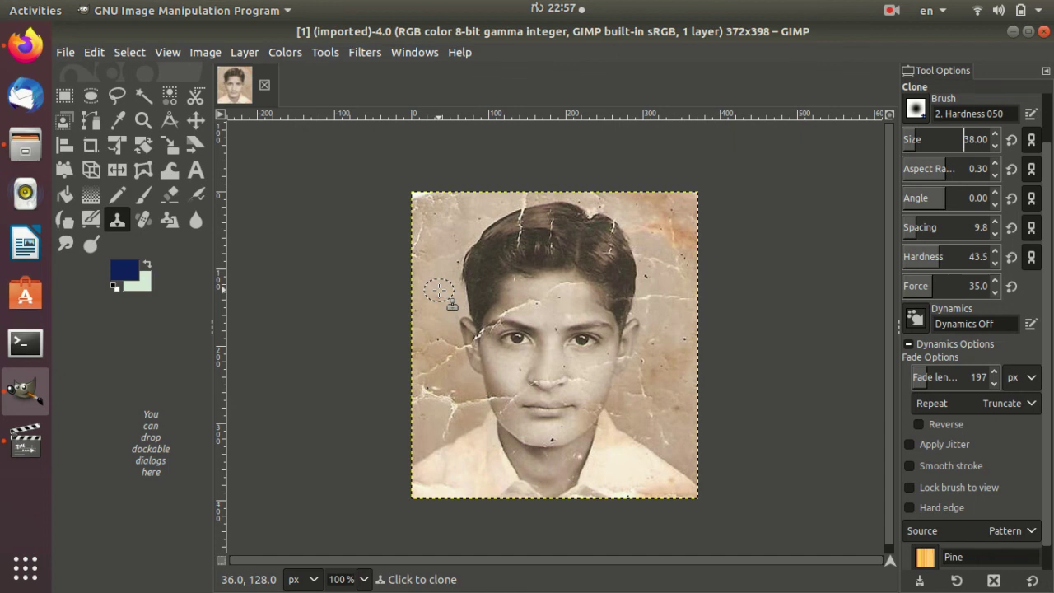
Step: Discard a trial clone stroke on the left background and switch to the Heal tool
{"action": "mouse_move", "coordinate": [431, 378]}
{"action": "left_mouse_down"}
{"action": "mouse_move", "coordinate": [450, 377]}
{"action": "mouse_move", "coordinate": [454, 363]}
{"action": "left_mouse_up"}
{"action": "key", "text": "ctrl+z"}
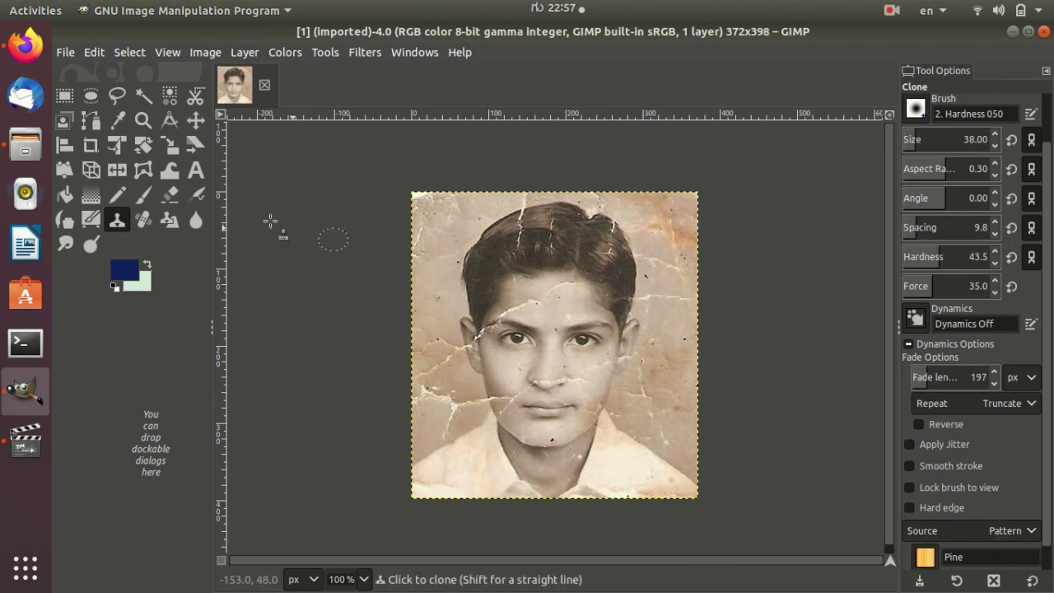
{"action": "left_click", "coordinate": [141, 222]}
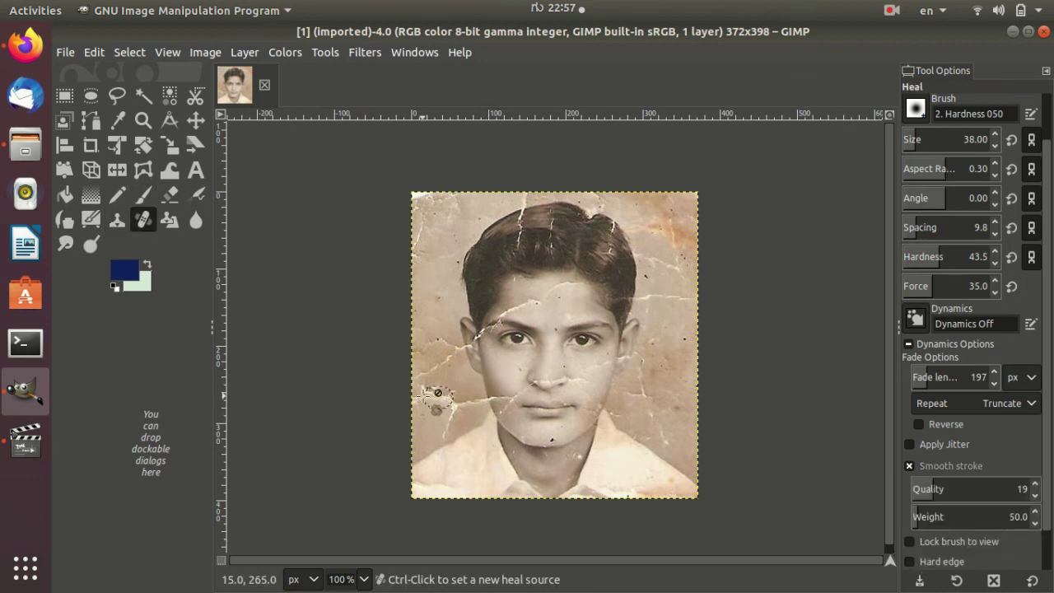
Step: Heal the dark spot left of the chin and reduce the Heal brush size to 12
{"action": "left_click", "coordinate": [435, 303], "text": "ctrl"}
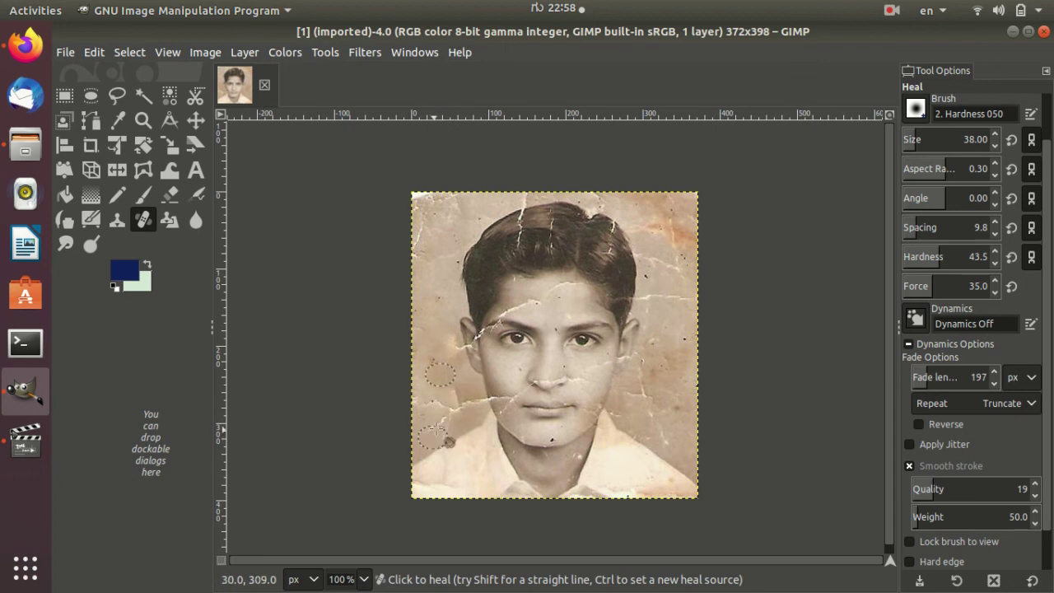
{"action": "left_click", "coordinate": [447, 406]}
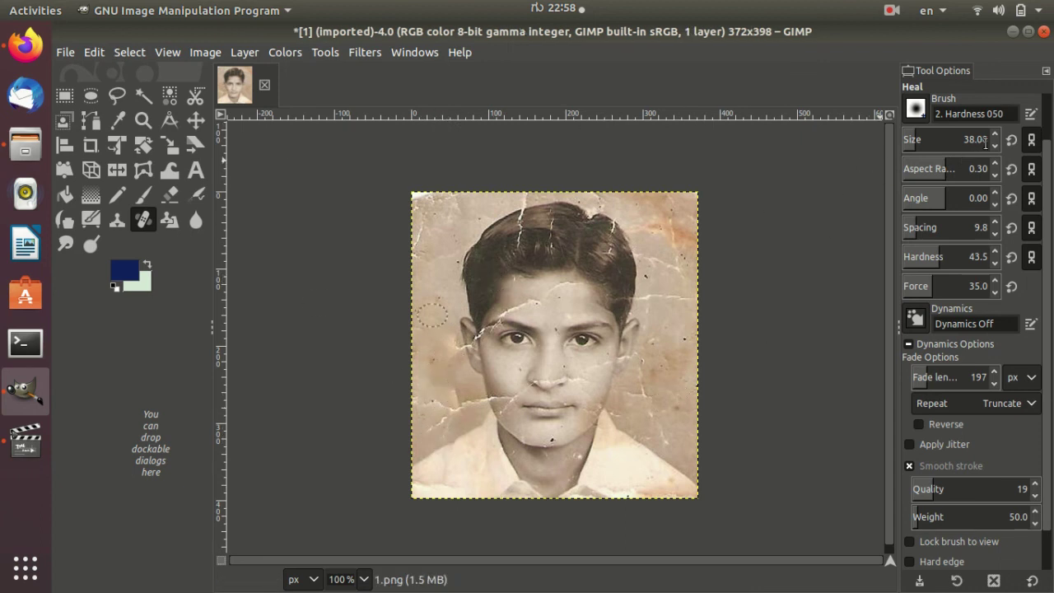
{"action": "scroll", "coordinate": [995, 147], "scroll_direction": "down", "scroll_amount": 20}
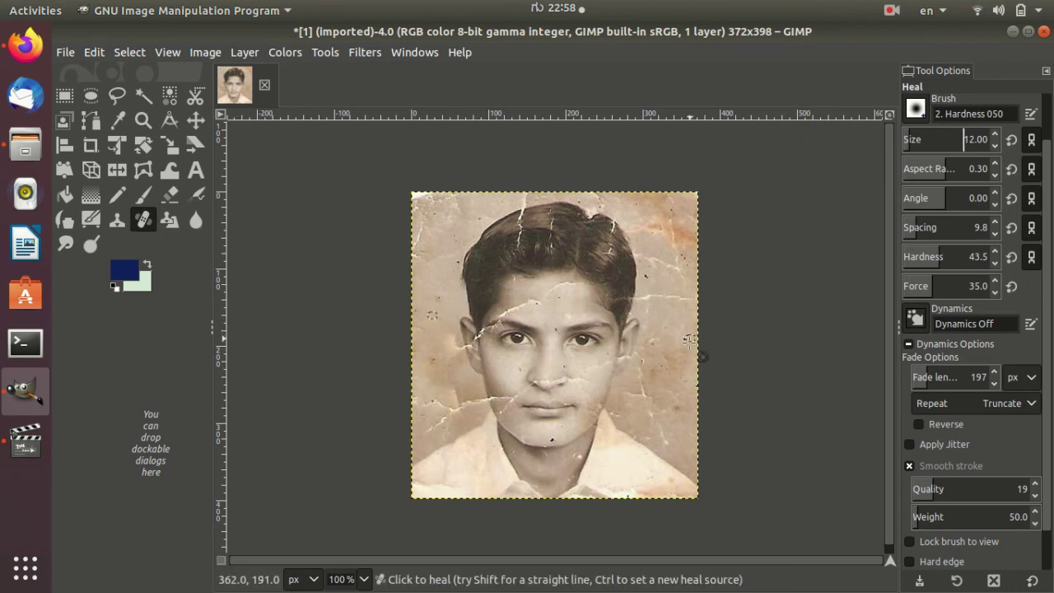
{"action": "left_click", "coordinate": [661, 429], "text": "ctrl"}
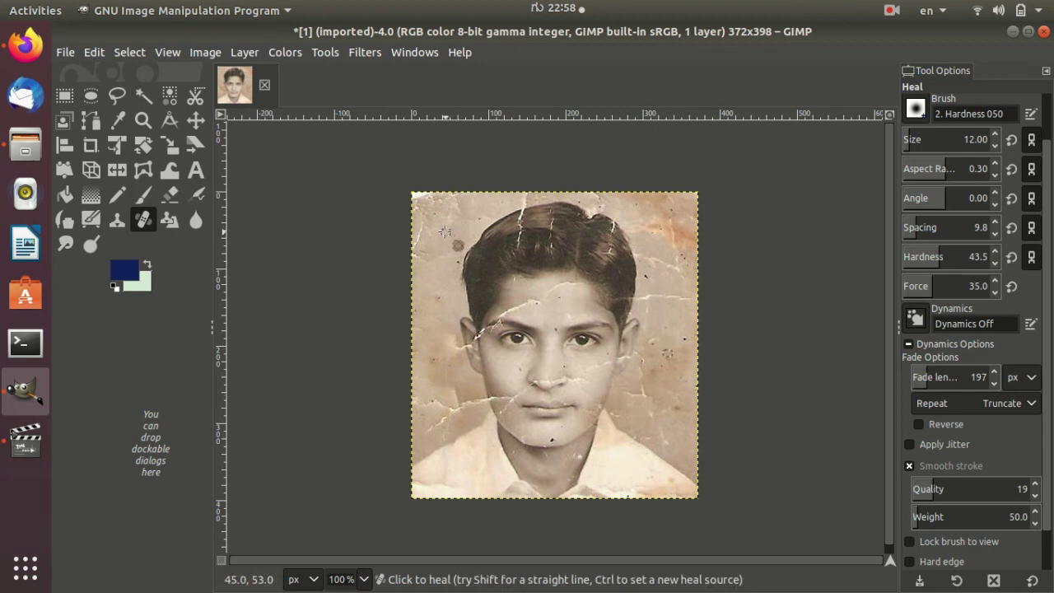
Step: Set a new heal source on the left background and heal the cracks near the chin
{"action": "key", "text": "ctrl"}
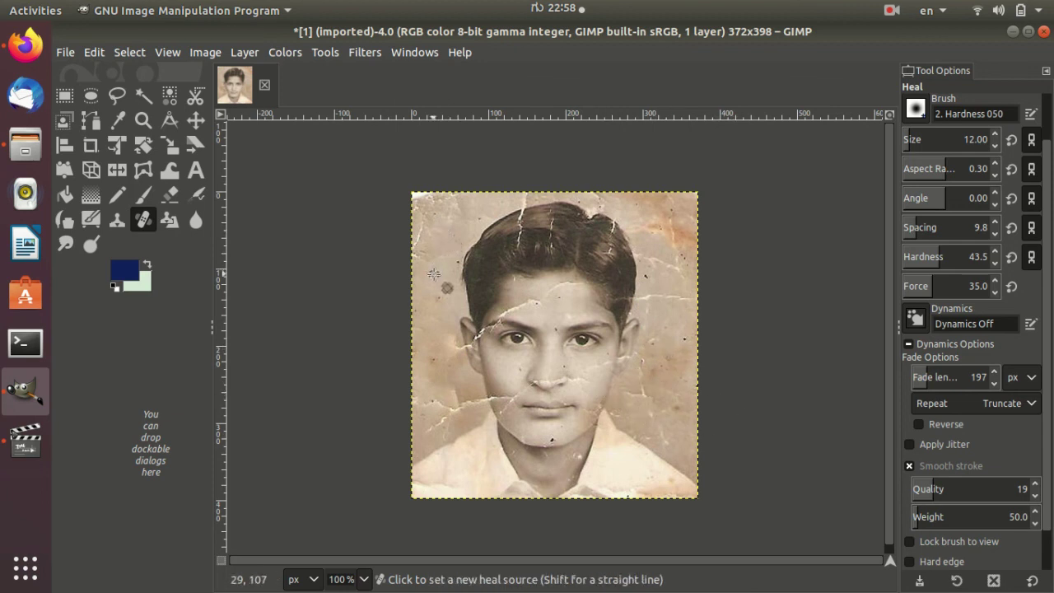
{"action": "left_click", "coordinate": [434, 274], "text": "ctrl"}
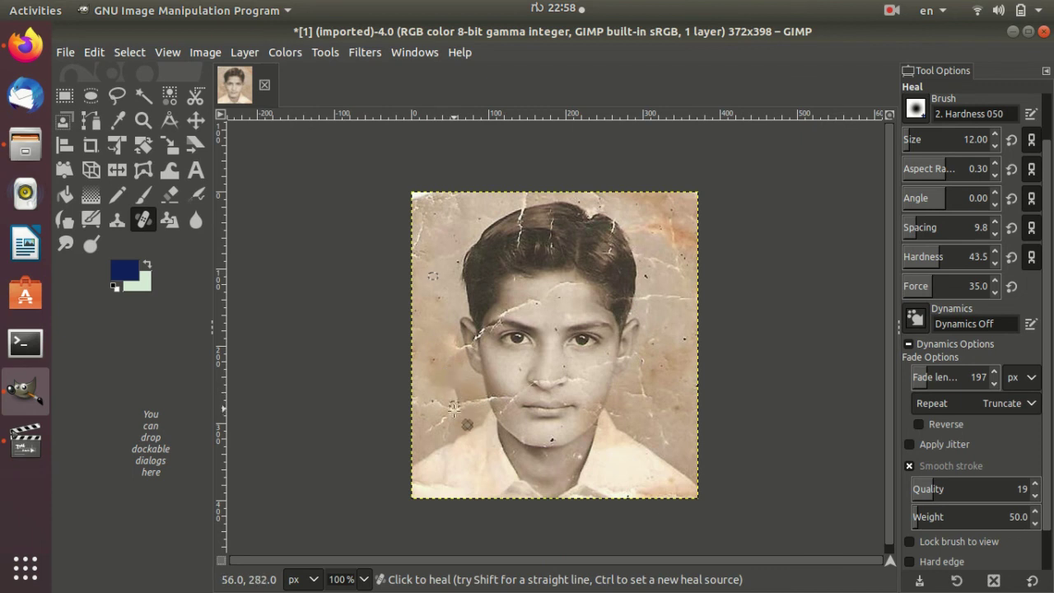
{"action": "left_click_drag", "start_coordinate": [453, 406], "coordinate": [454, 415]}
{"action": "mouse_move", "coordinate": [455, 414]}
{"action": "left_mouse_down"}
{"action": "mouse_move", "coordinate": [435, 404]}
{"action": "mouse_move", "coordinate": [473, 401]}
{"action": "mouse_move", "coordinate": [458, 412]}
{"action": "mouse_move", "coordinate": [453, 376]}
{"action": "left_mouse_up"}
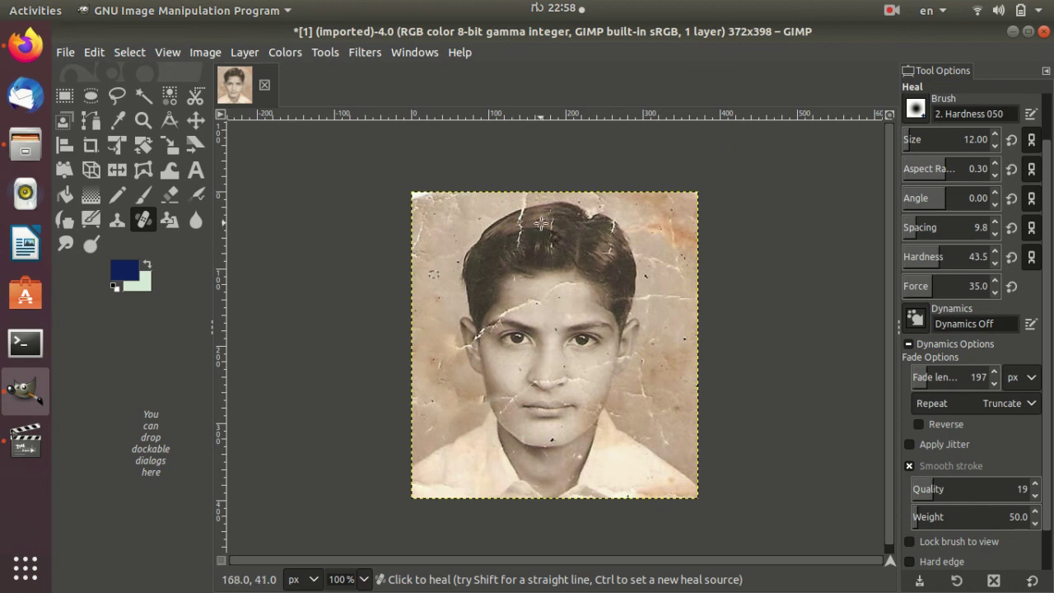
Step: Heal the cracks running through the hair and along its edge from a source near the forehead
{"action": "left_click", "coordinate": [537, 277], "text": "ctrl"}
{"action": "mouse_move", "coordinate": [523, 260]}
{"action": "left_mouse_down"}
{"action": "mouse_move", "coordinate": [512, 224]}
{"action": "mouse_move", "coordinate": [520, 238]}
{"action": "mouse_move", "coordinate": [524, 209]}
{"action": "mouse_move", "coordinate": [513, 221]}
{"action": "left_mouse_up"}
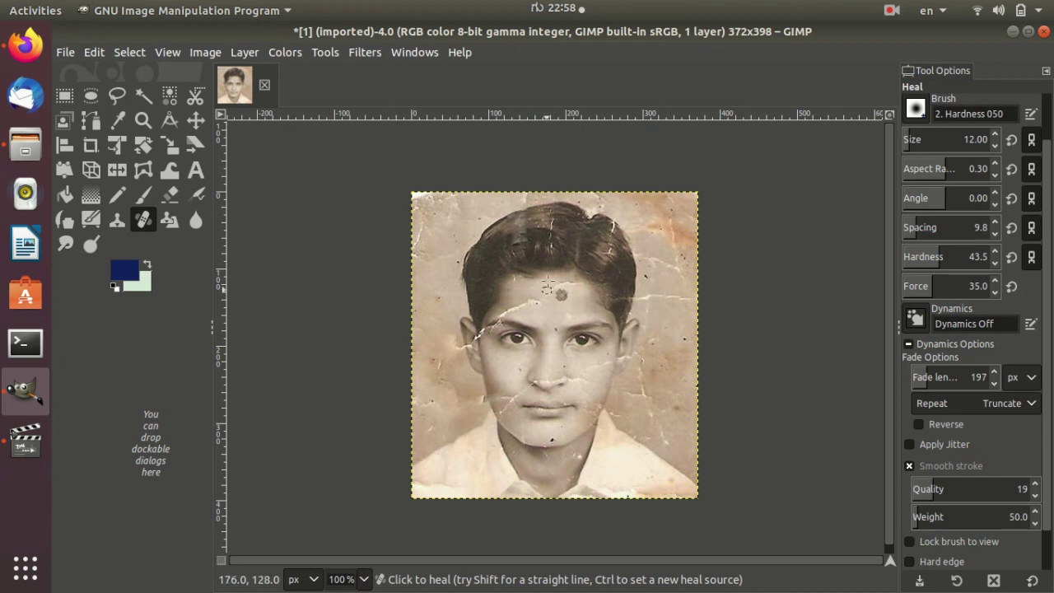
{"action": "mouse_move", "coordinate": [554, 249]}
{"action": "left_mouse_down"}
{"action": "mouse_move", "coordinate": [548, 224]}
{"action": "mouse_move", "coordinate": [559, 267]}
{"action": "mouse_move", "coordinate": [510, 243]}
{"action": "left_mouse_up"}
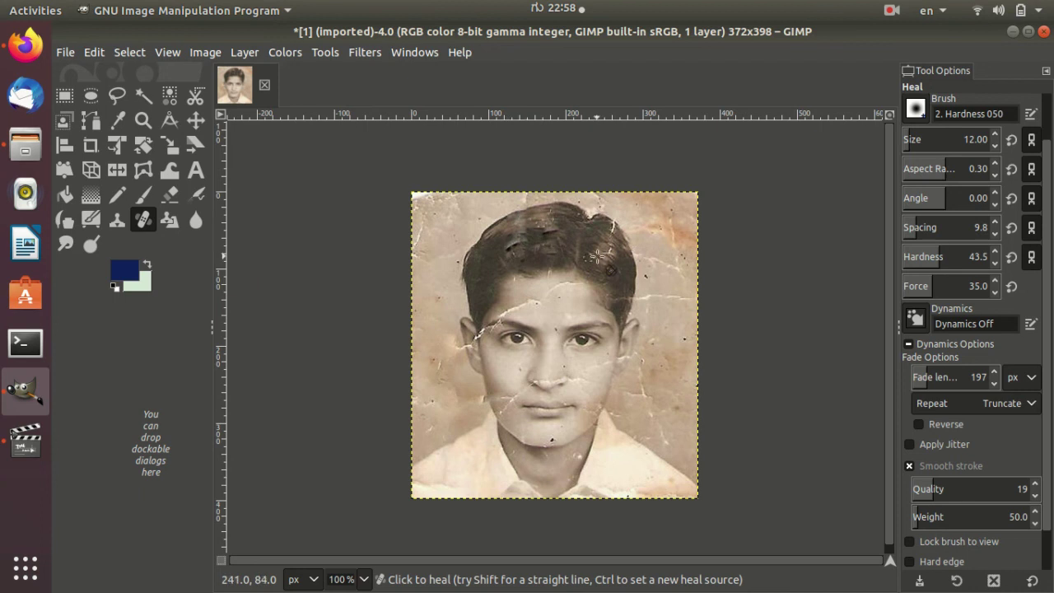
{"action": "mouse_move", "coordinate": [606, 252]}
{"action": "left_mouse_down"}
{"action": "mouse_move", "coordinate": [612, 219]}
{"action": "mouse_move", "coordinate": [626, 240]}
{"action": "left_mouse_up"}
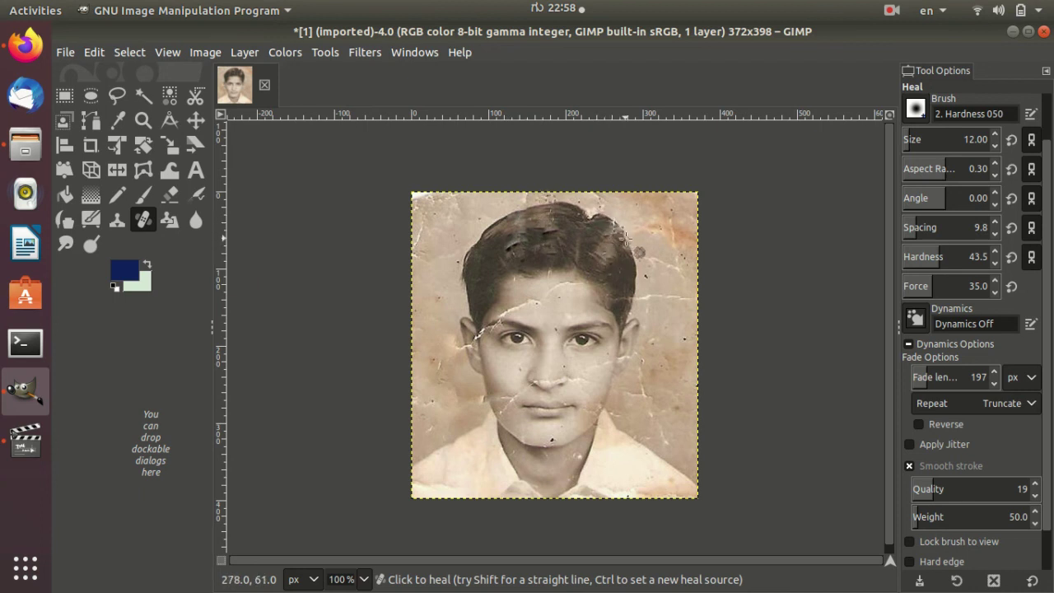
Step: Heal the crack and a spot across the forehead from a new forehead source
{"action": "left_click", "coordinate": [565, 309], "text": "ctrl"}
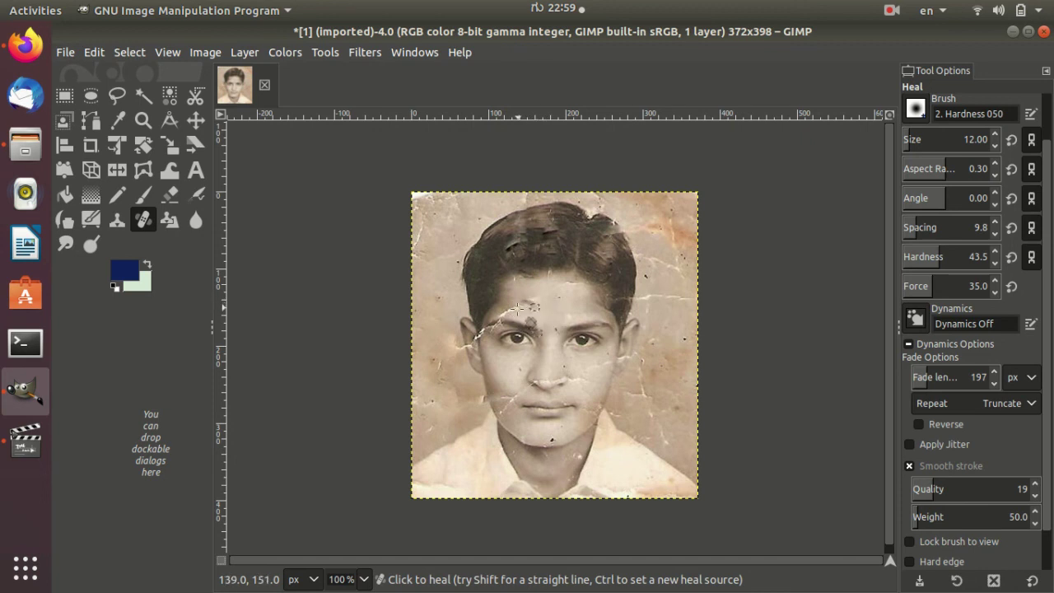
{"action": "left_click_drag", "start_coordinate": [517, 308], "coordinate": [531, 304]}
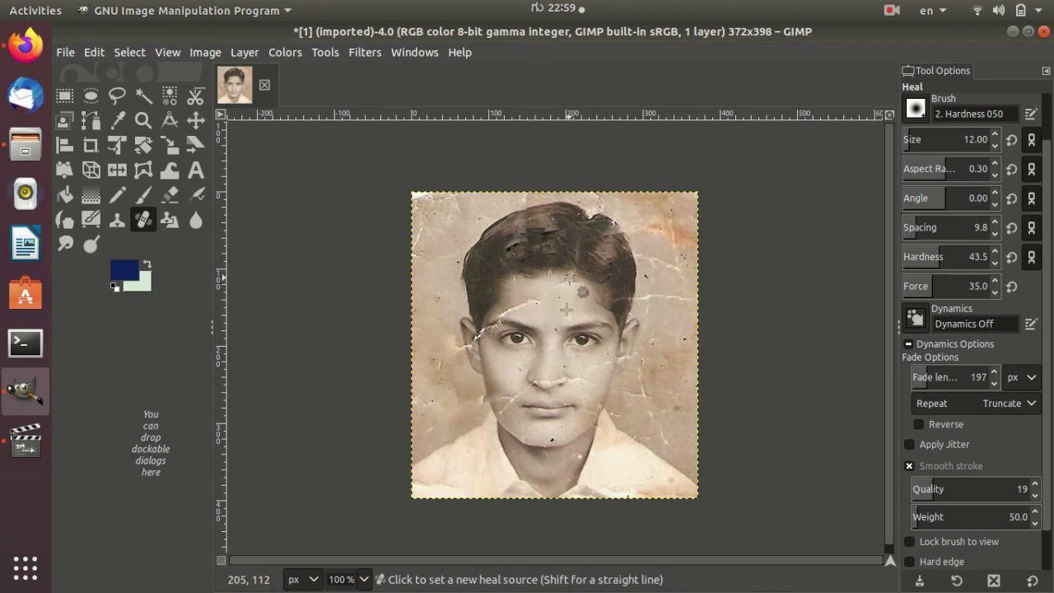
{"action": "left_click", "coordinate": [566, 310], "text": "ctrl"}
{"action": "left_click", "coordinate": [535, 307]}
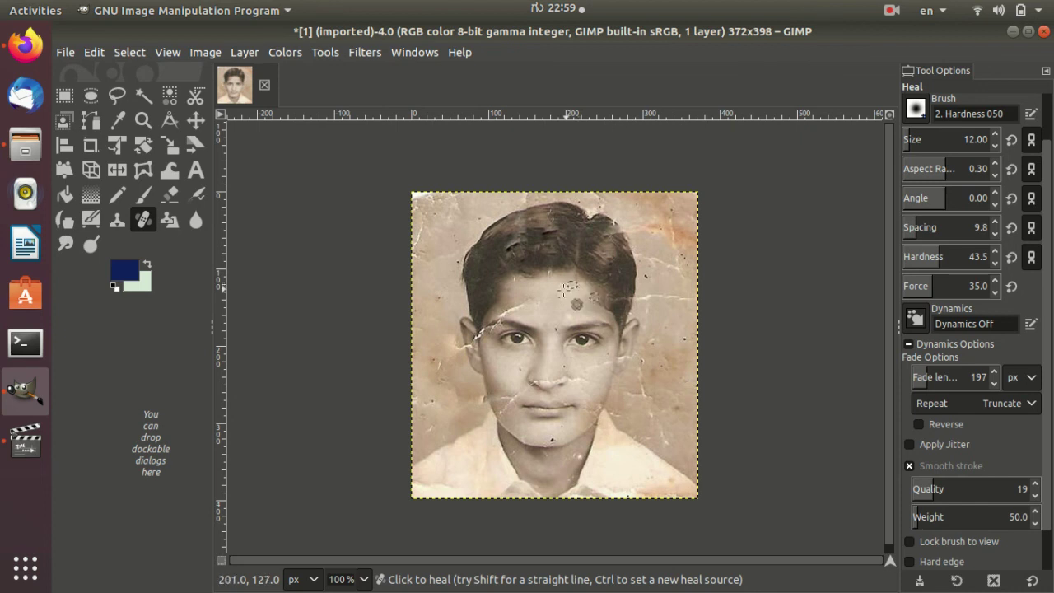
{"action": "left_click", "coordinate": [142, 120]}
Step: Zoom the face view to 150% and heal the white cracks on the left forehead and eyebrow
{"action": "left_click", "coordinate": [630, 292]}
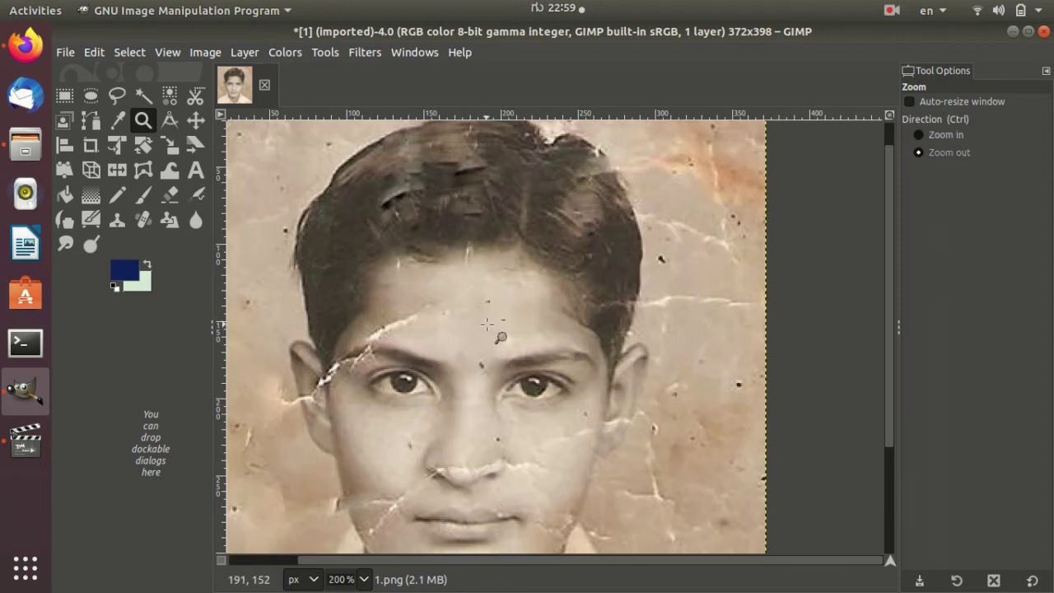
{"action": "left_click", "coordinate": [489, 332], "text": "ctrl"}
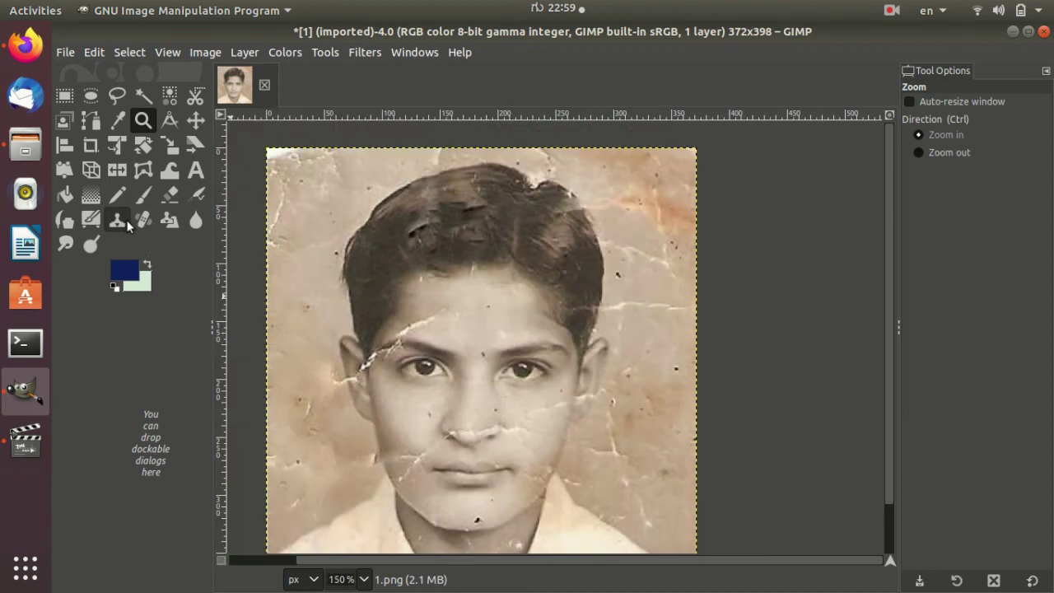
{"action": "left_click", "coordinate": [143, 220]}
{"action": "left_click", "coordinate": [496, 317], "text": "ctrl"}
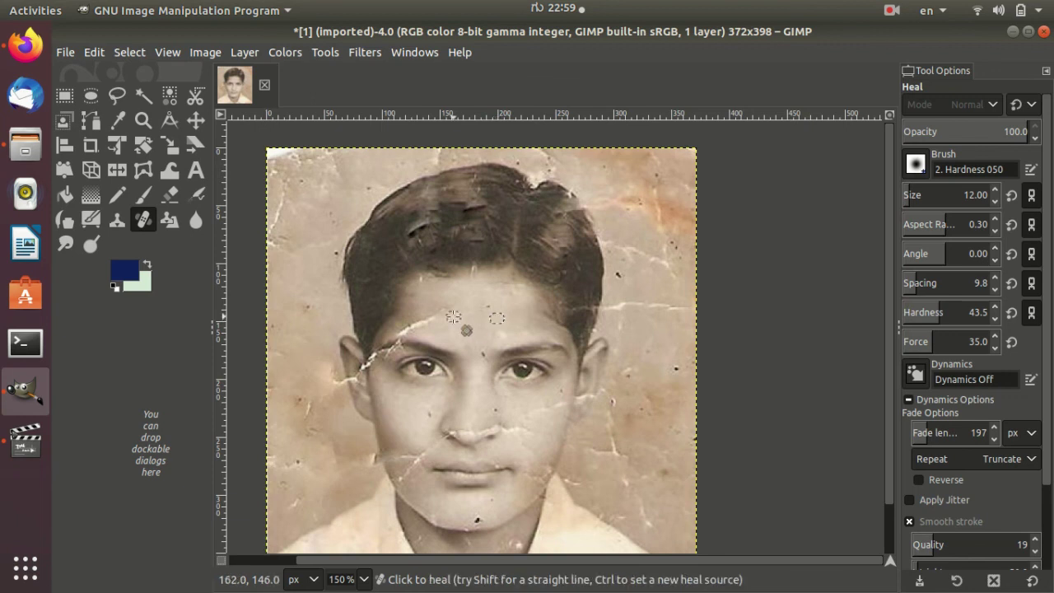
{"action": "left_click_drag", "start_coordinate": [423, 340], "coordinate": [438, 328]}
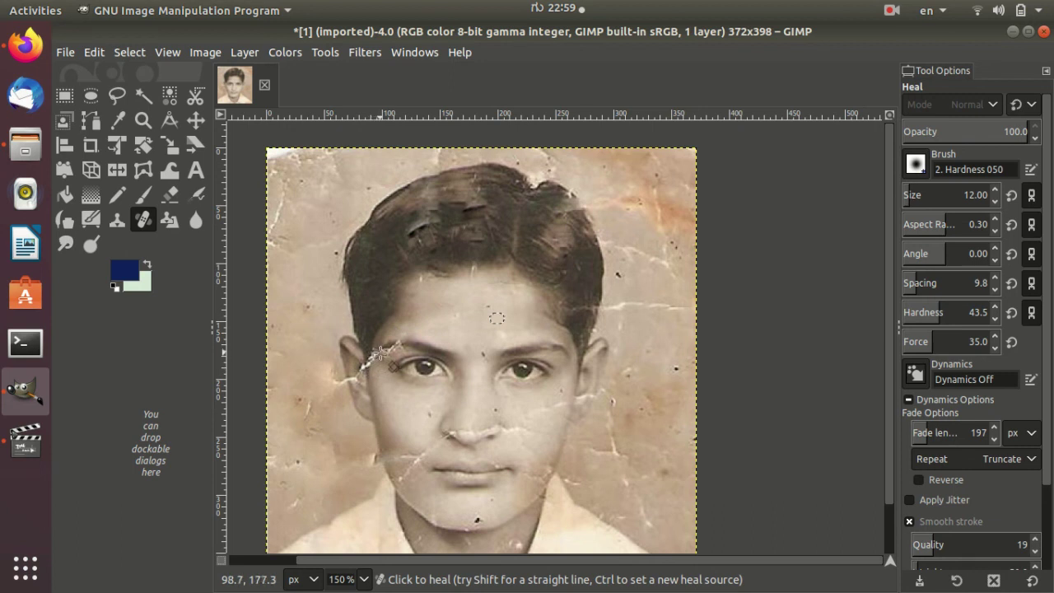
{"action": "mouse_move", "coordinate": [380, 353]}
{"action": "left_mouse_down"}
{"action": "mouse_move", "coordinate": [350, 379]}
{"action": "mouse_move", "coordinate": [401, 339]}
{"action": "mouse_move", "coordinate": [374, 374]}
{"action": "left_mouse_up"}
Step: Undo a chin heal stroke, then heal the cracks beside the nose from a source above it
{"action": "mouse_move", "coordinate": [456, 453]}
{"action": "left_mouse_down"}
{"action": "mouse_move", "coordinate": [417, 436]}
{"action": "mouse_move", "coordinate": [400, 488]}
{"action": "mouse_move", "coordinate": [405, 442]}
{"action": "mouse_move", "coordinate": [414, 456]}
{"action": "mouse_move", "coordinate": [454, 427]}
{"action": "mouse_move", "coordinate": [544, 441]}
{"action": "left_mouse_up"}
{"action": "key", "text": "ctrl+z"}
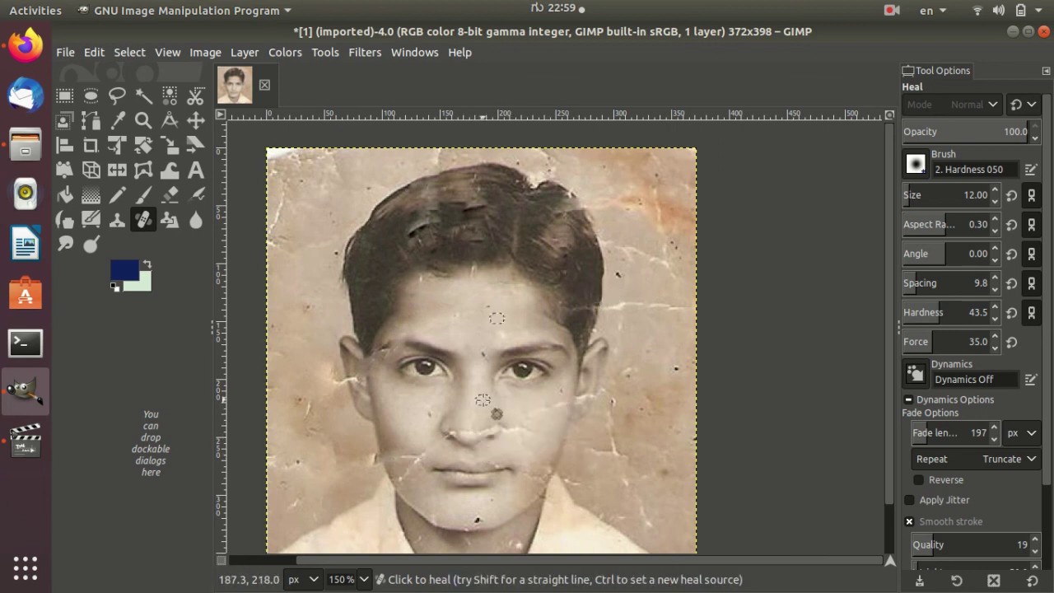
{"action": "left_click", "coordinate": [494, 391], "text": "ctrl"}
{"action": "mouse_move", "coordinate": [489, 423]}
{"action": "left_mouse_down"}
{"action": "mouse_move", "coordinate": [506, 431]}
{"action": "mouse_move", "coordinate": [434, 446]}
{"action": "left_mouse_up"}
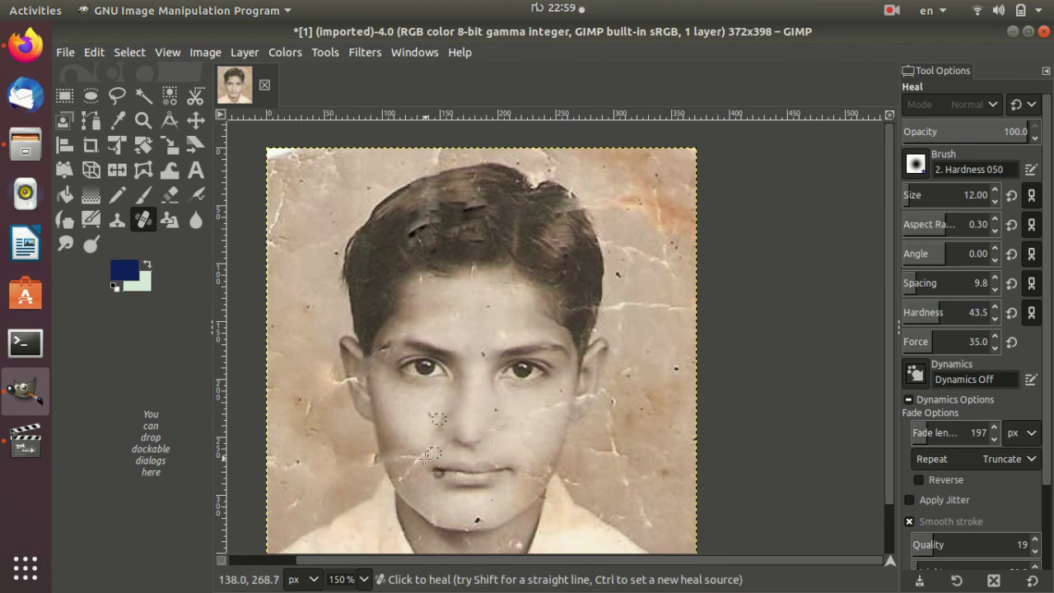